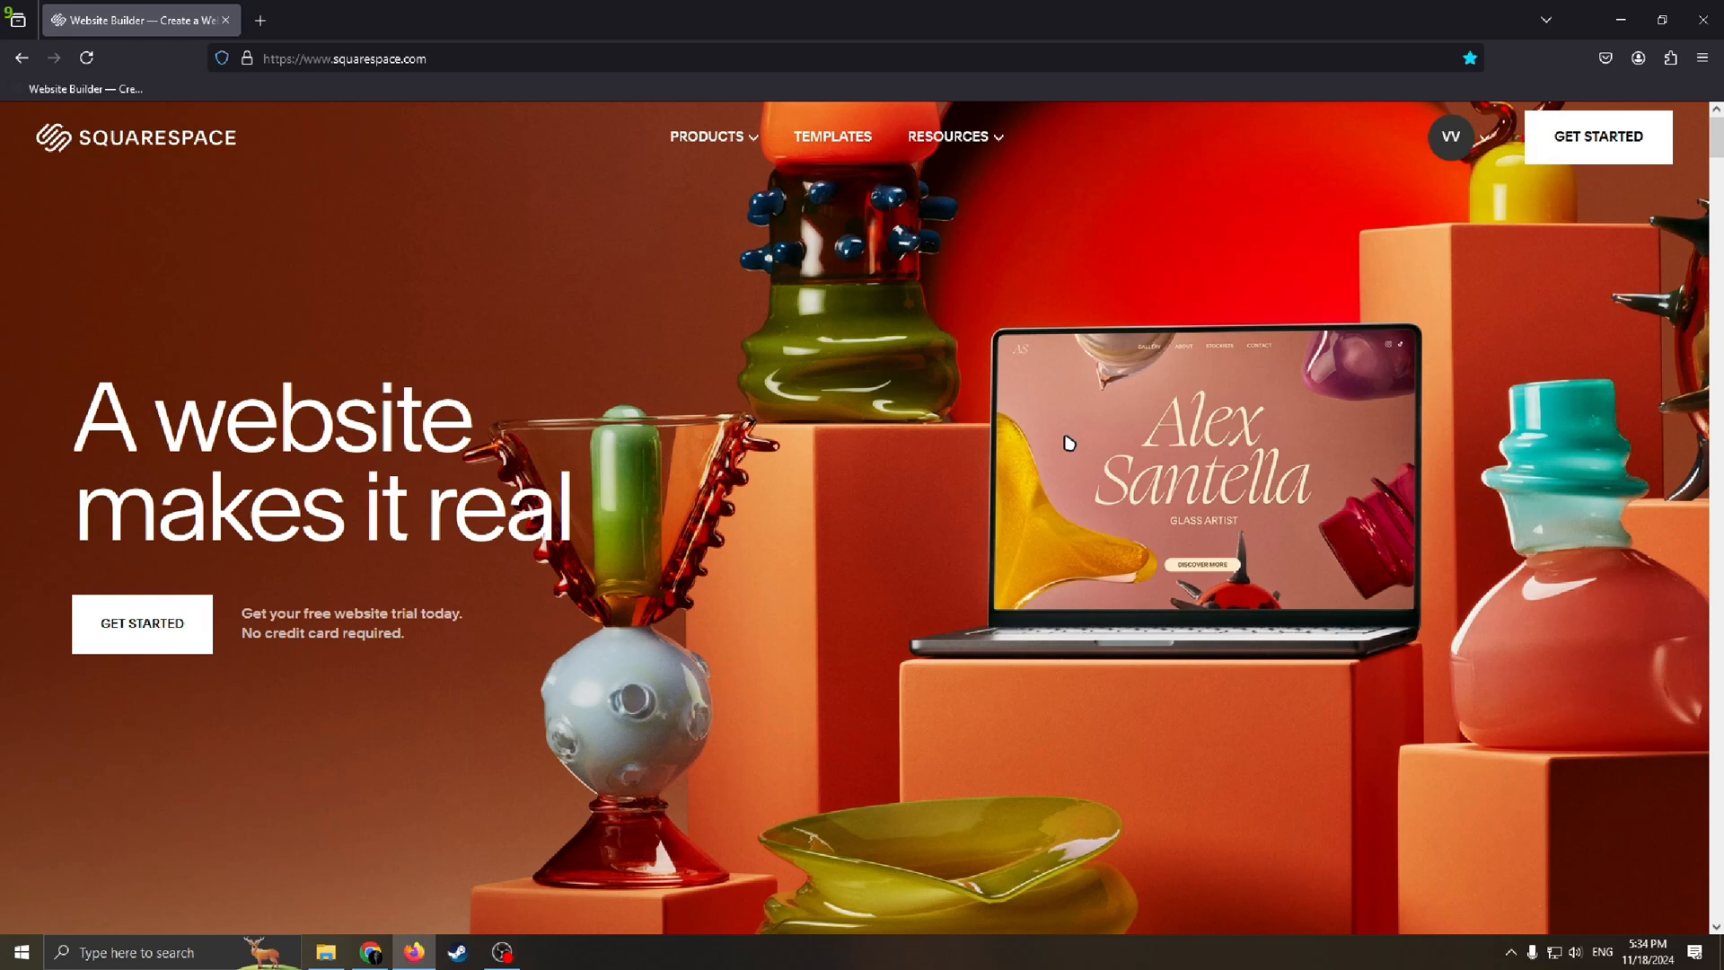
# Start creating a new website and set its topic to Weddings
pyautogui.click(1483, 149)
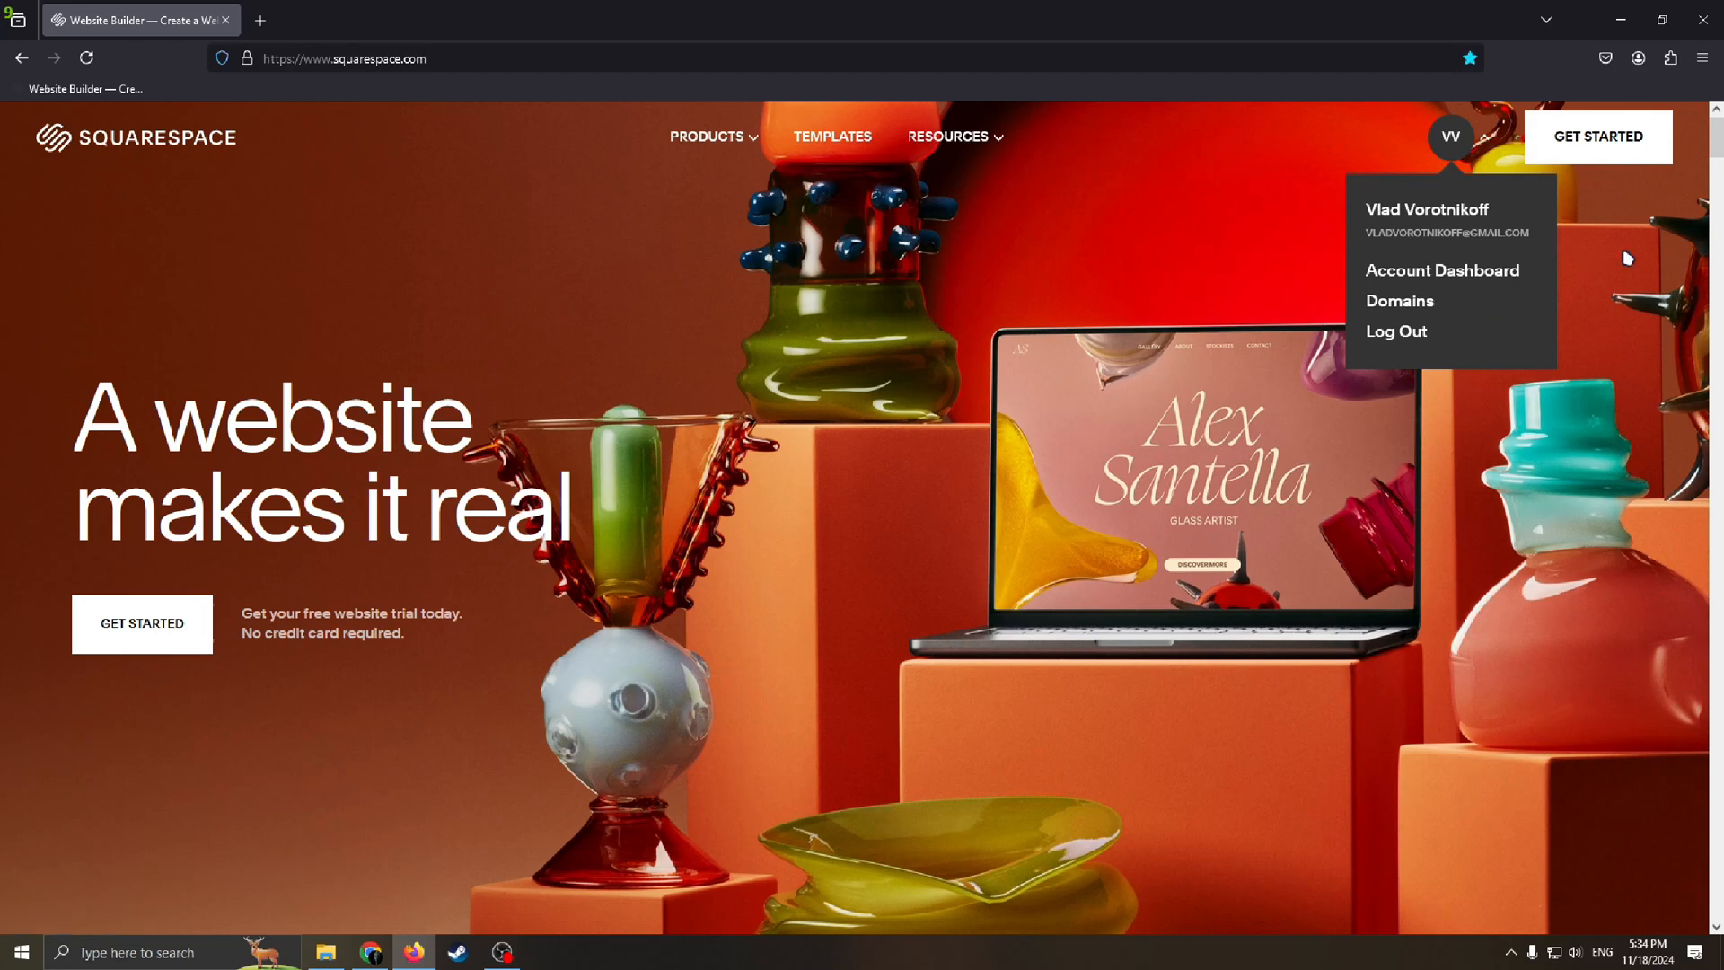
pyautogui.click(1494, 140)
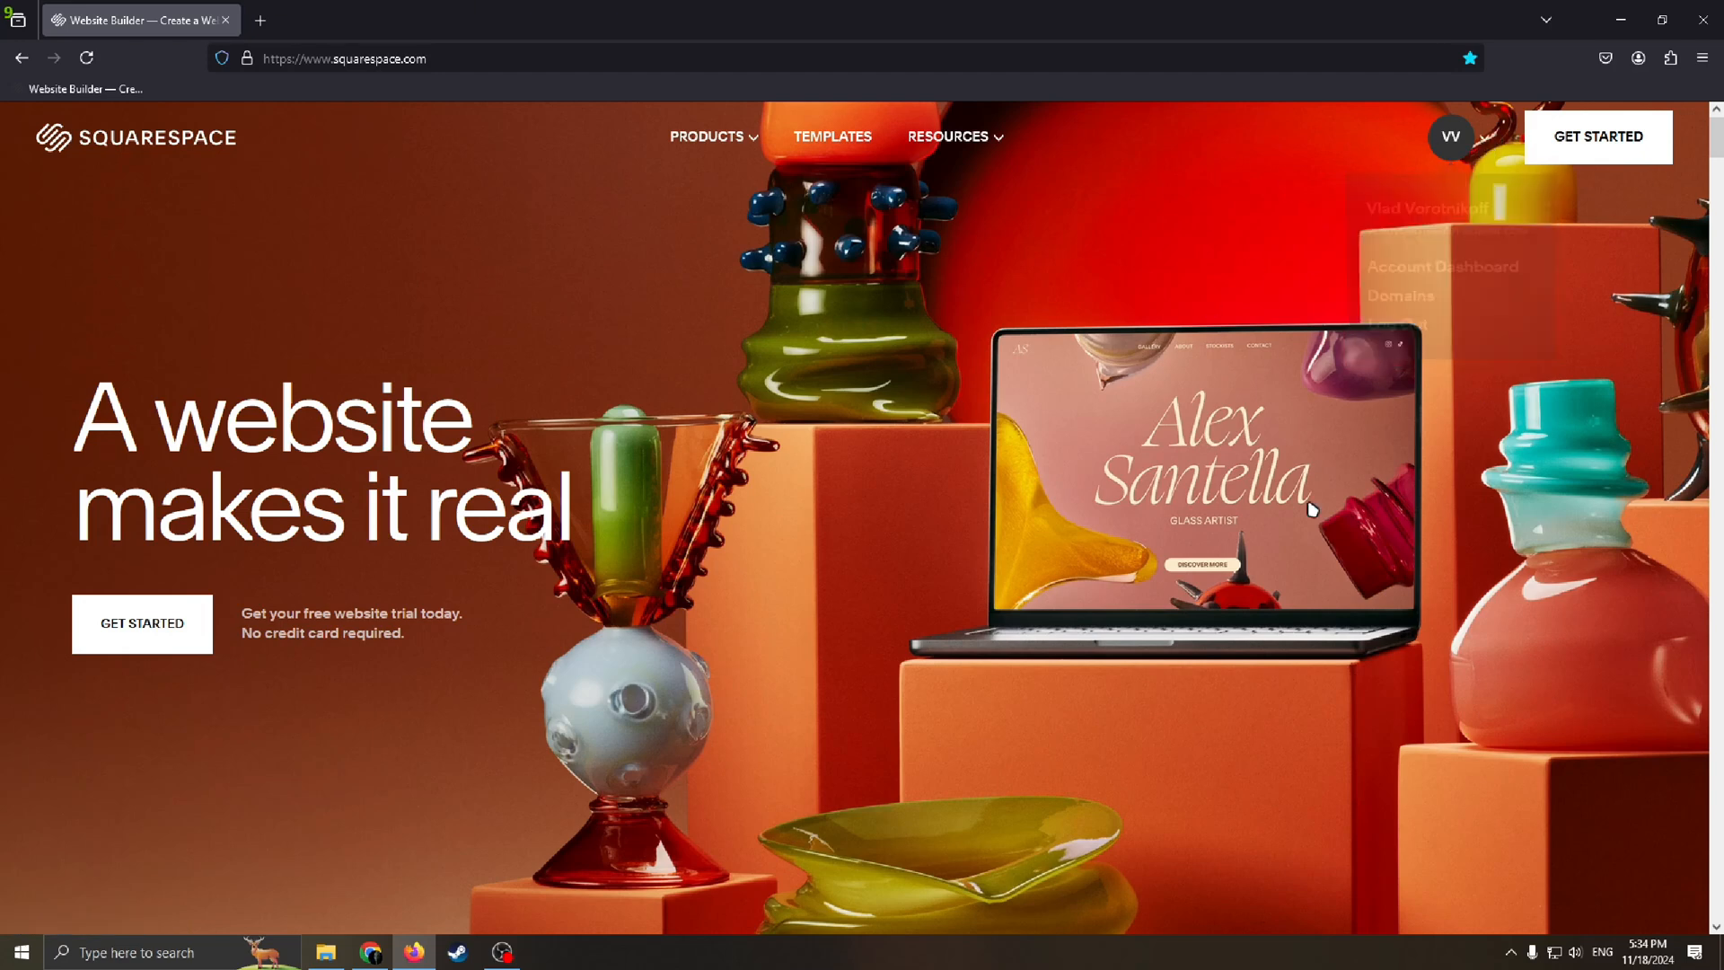
pyautogui.click(1588, 148)
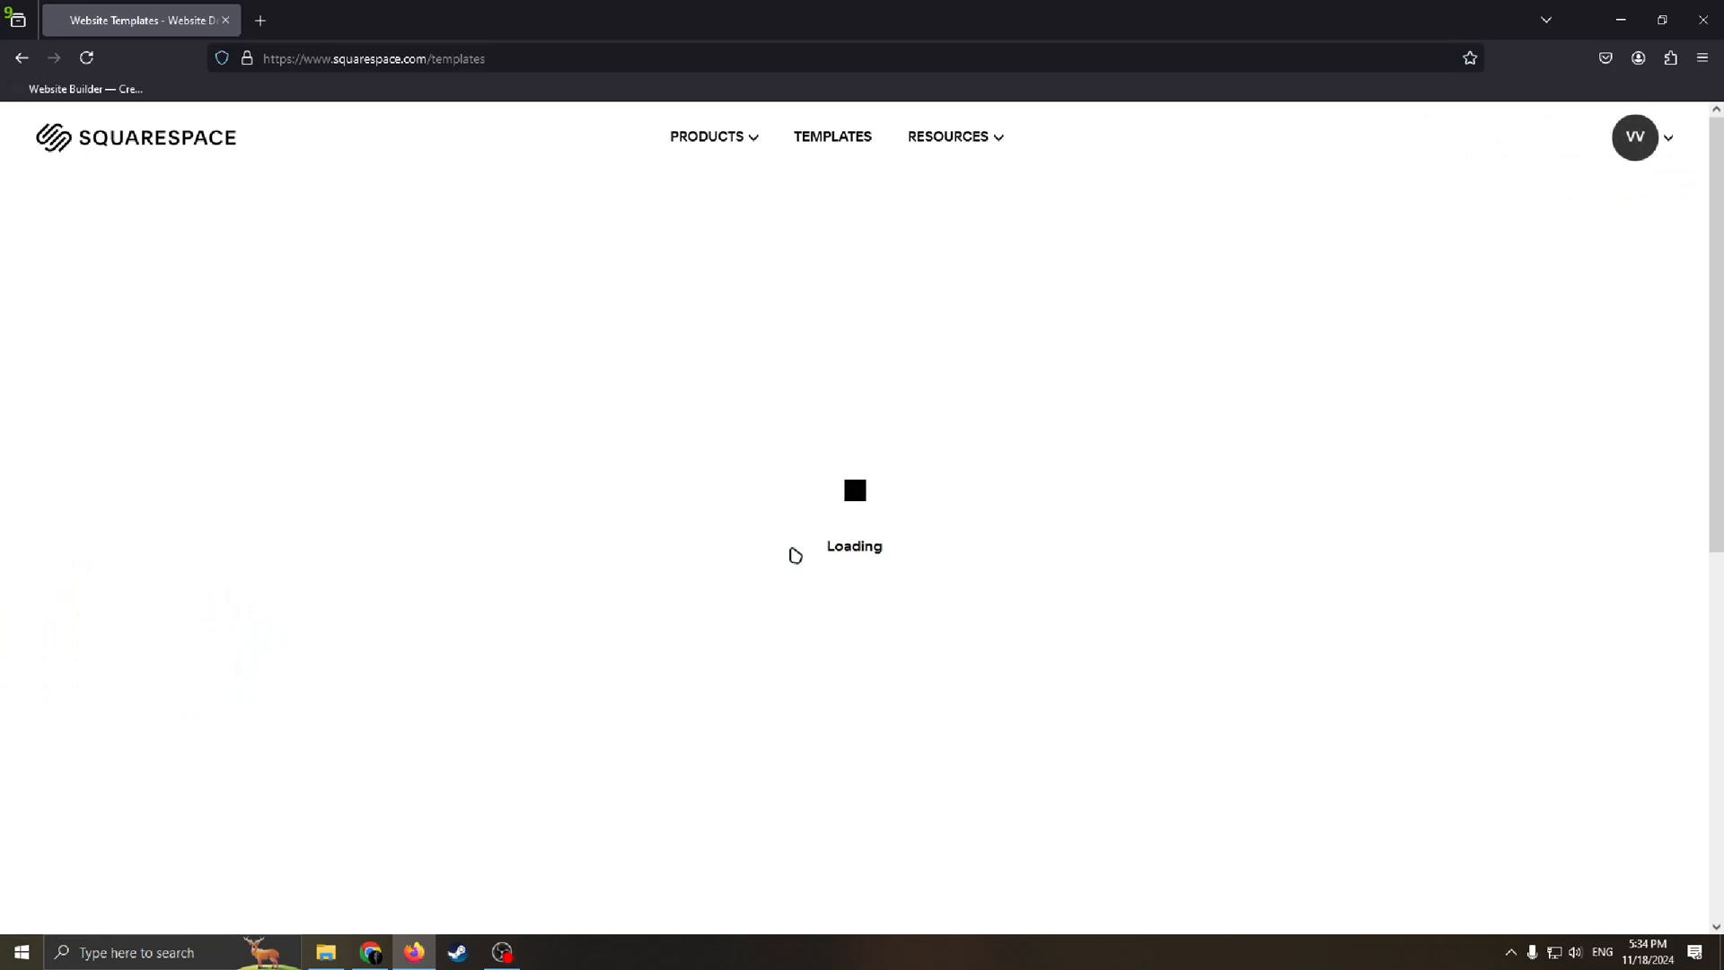
pyautogui.press('alt')
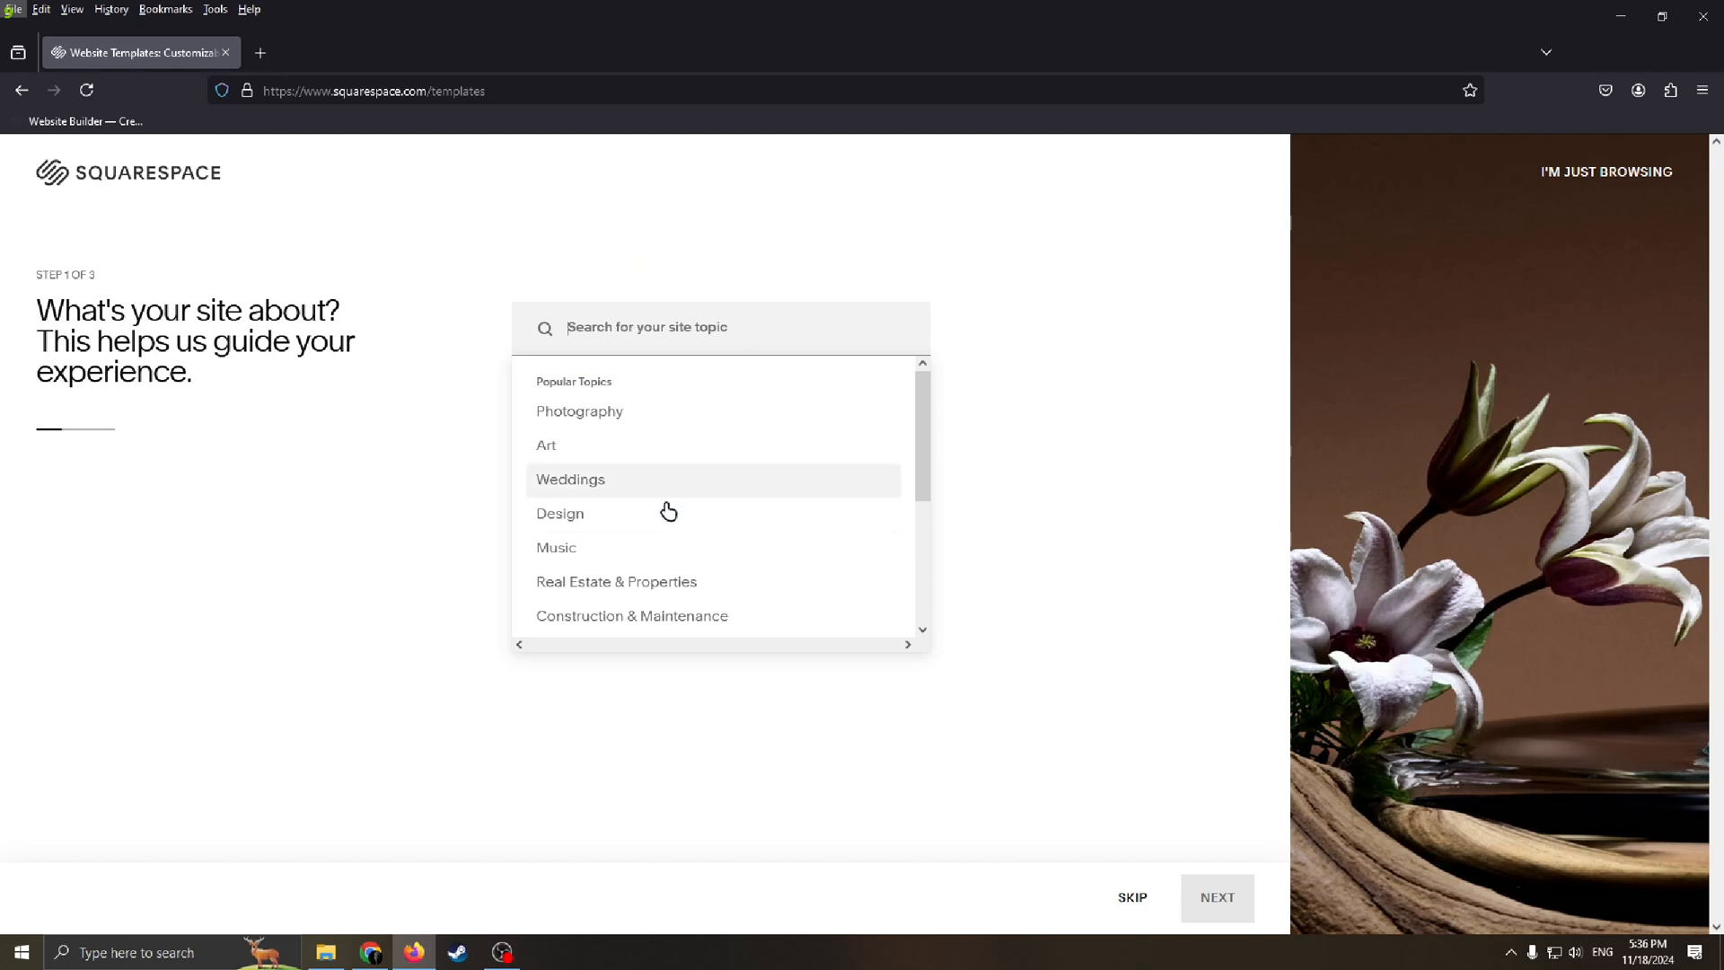
pyautogui.click(576, 478)
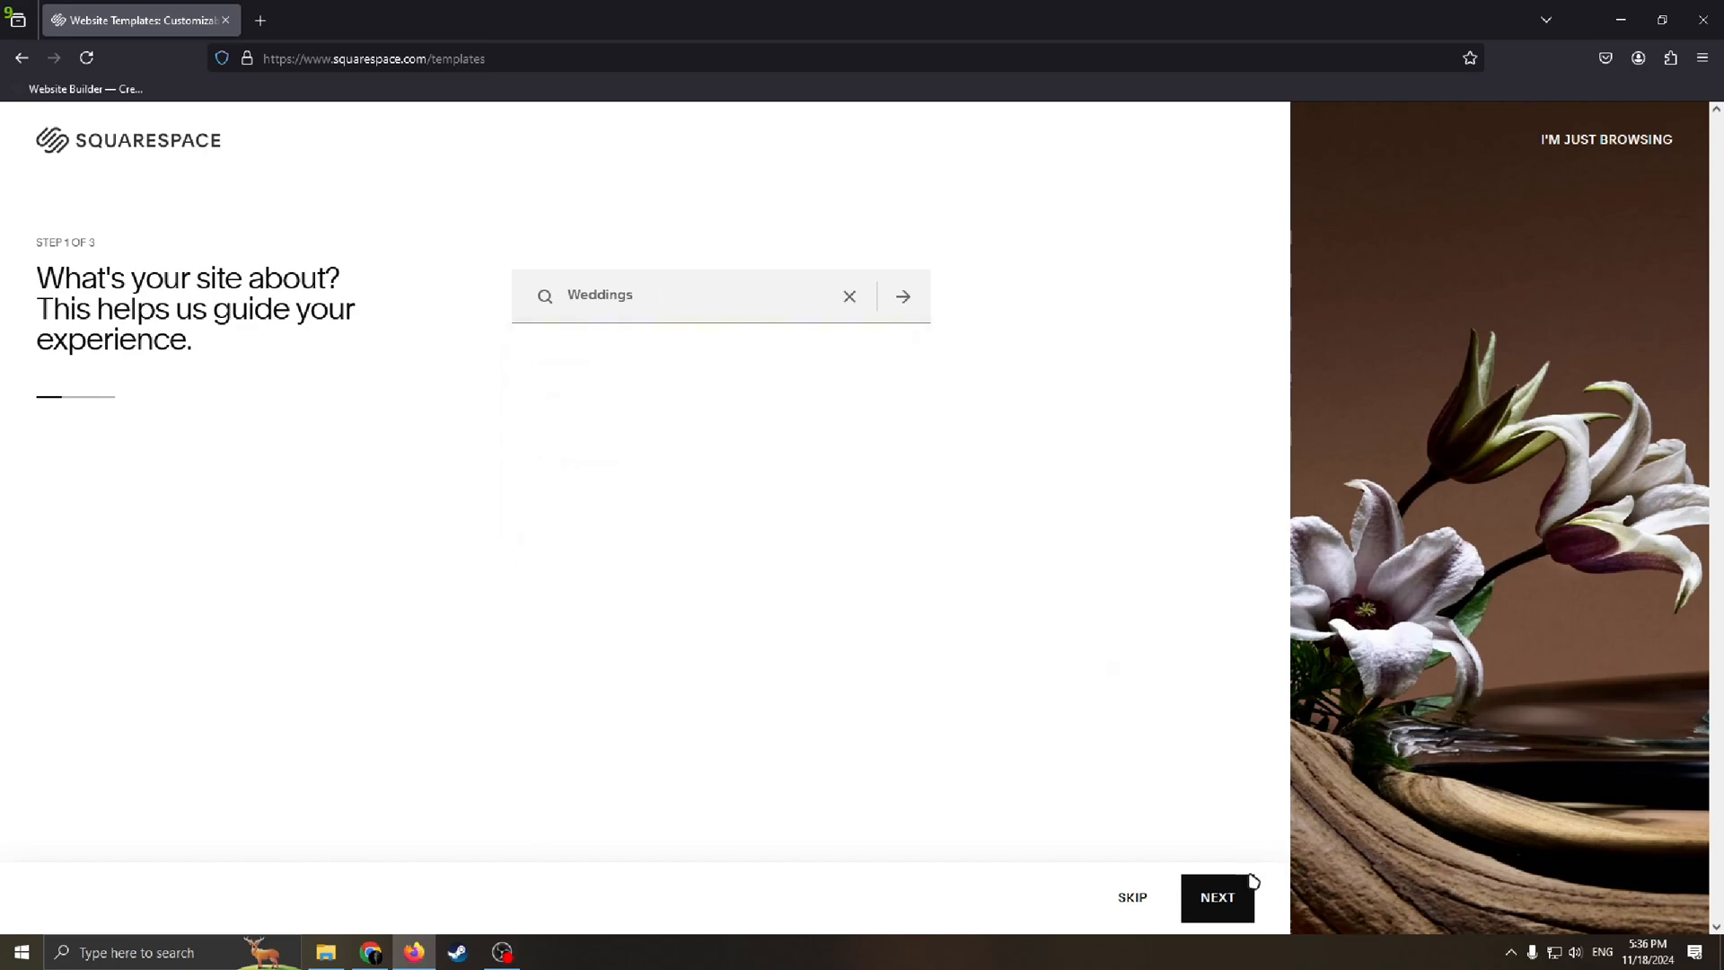
pyautogui.click(1208, 898)
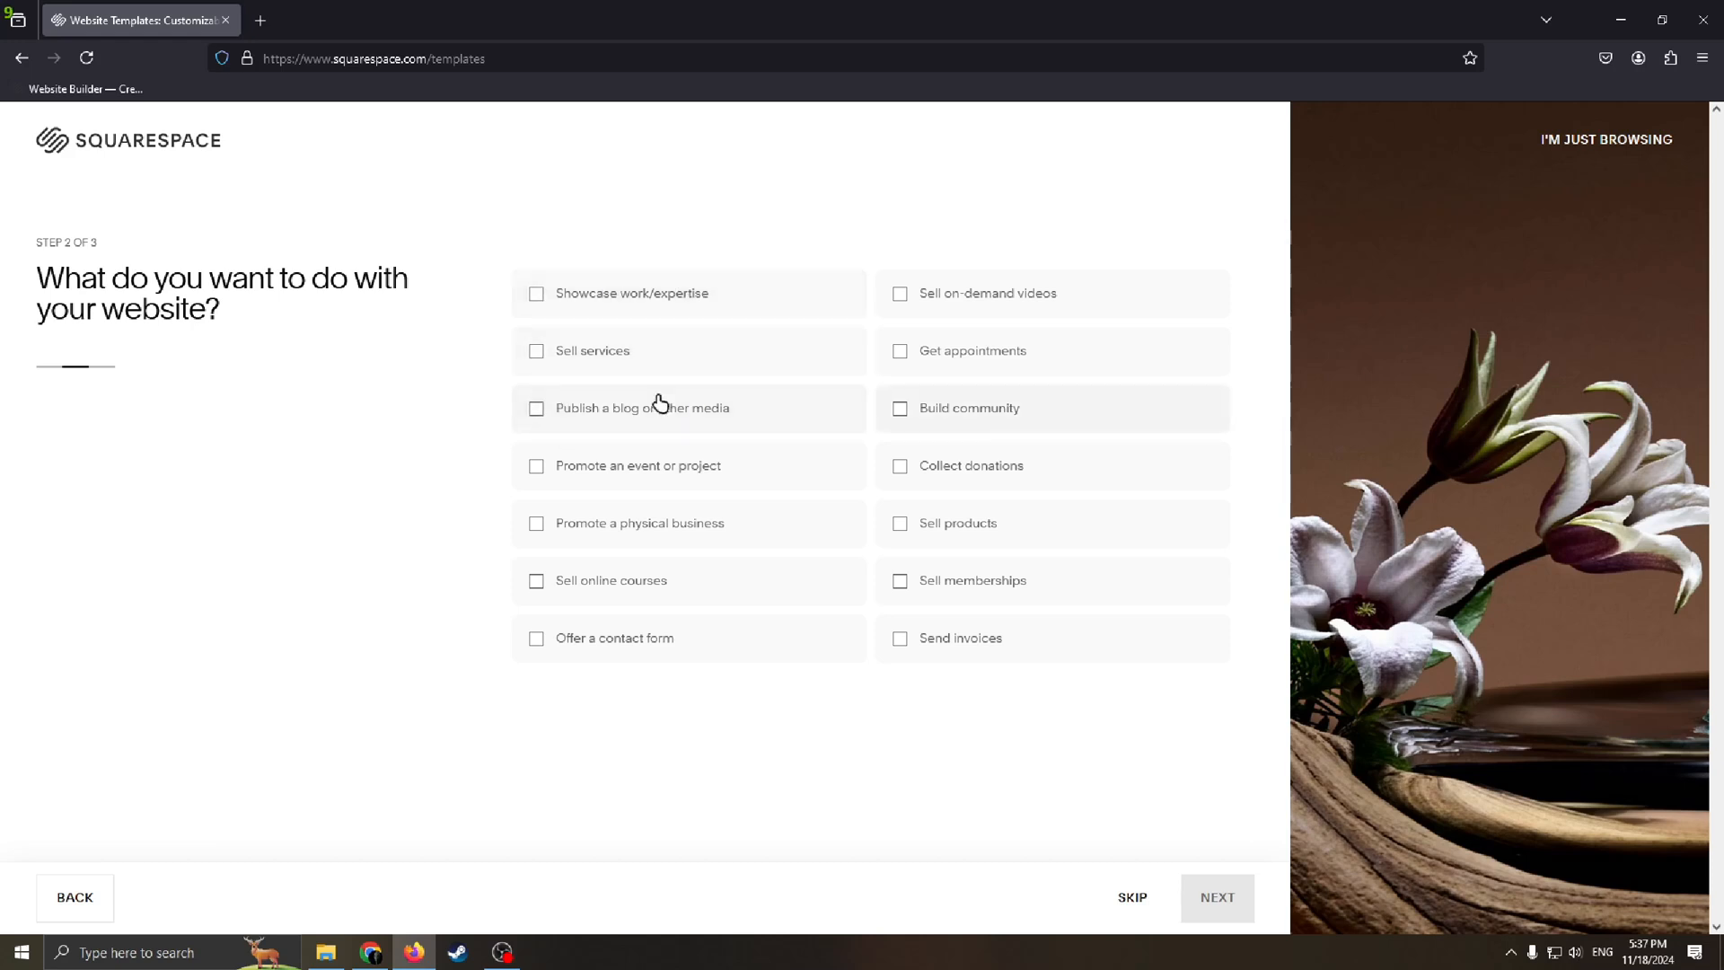
# Set the site goals to publishing a blog, promoting an event, offering a contact form, collecting donations and sending invoices, and choose to browse designer templates
pyautogui.click(535, 406)
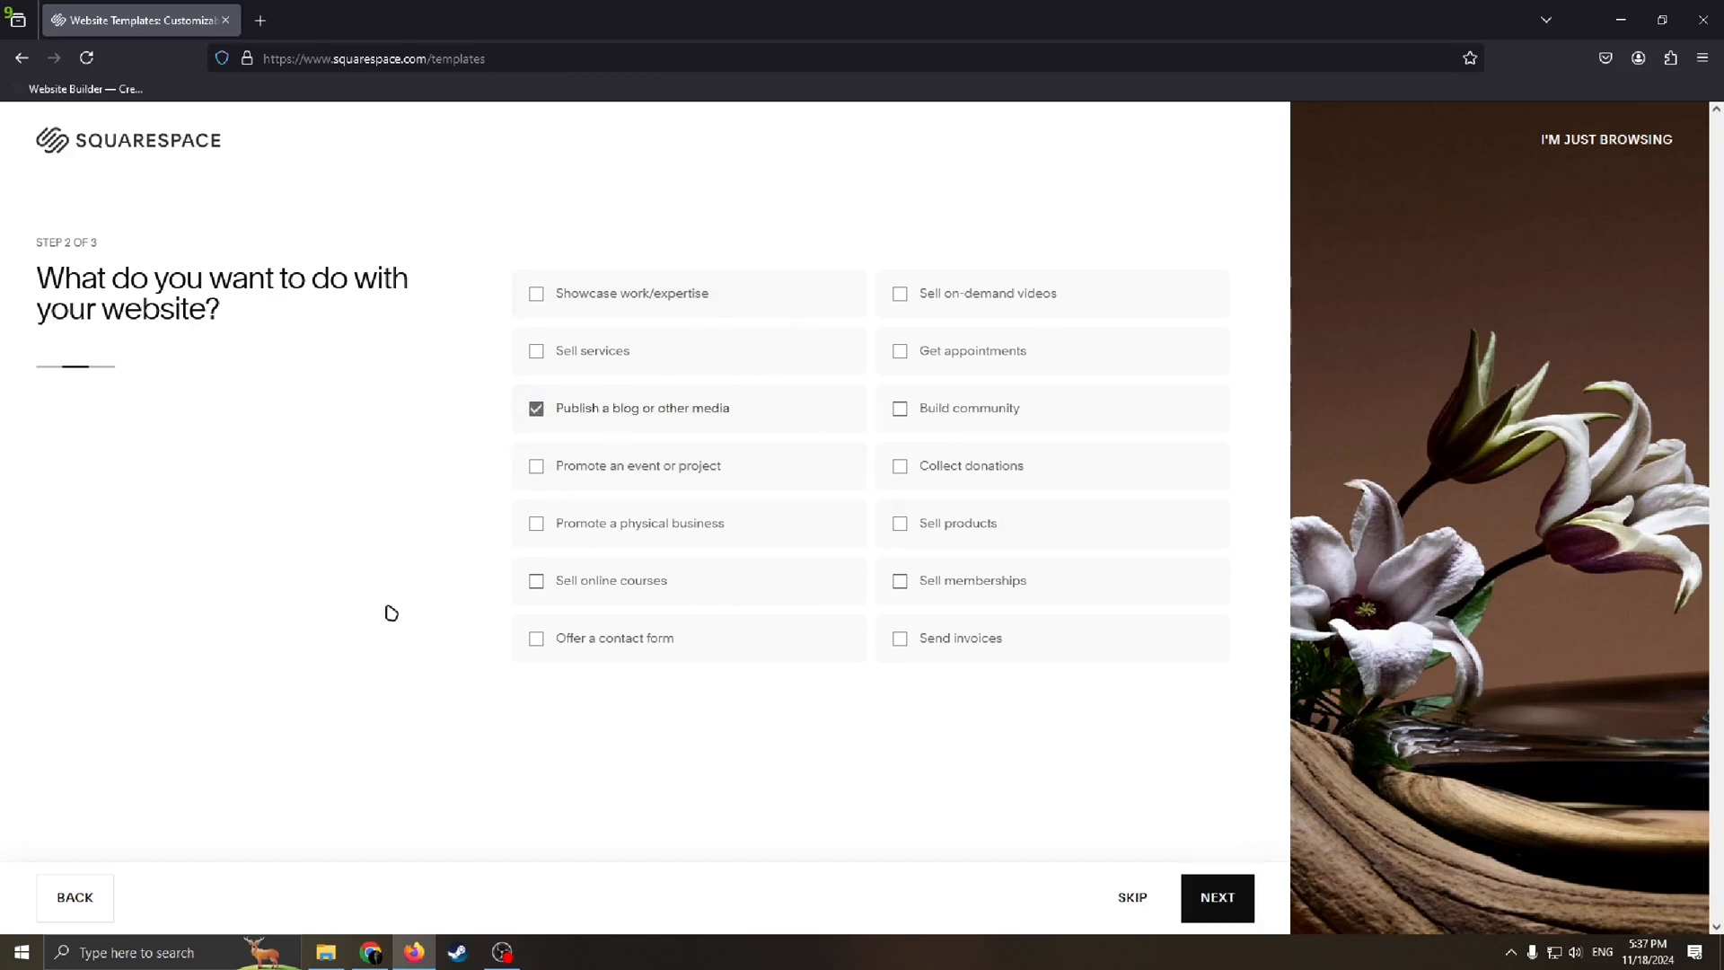
pyautogui.click(543, 478)
pyautogui.click(540, 643)
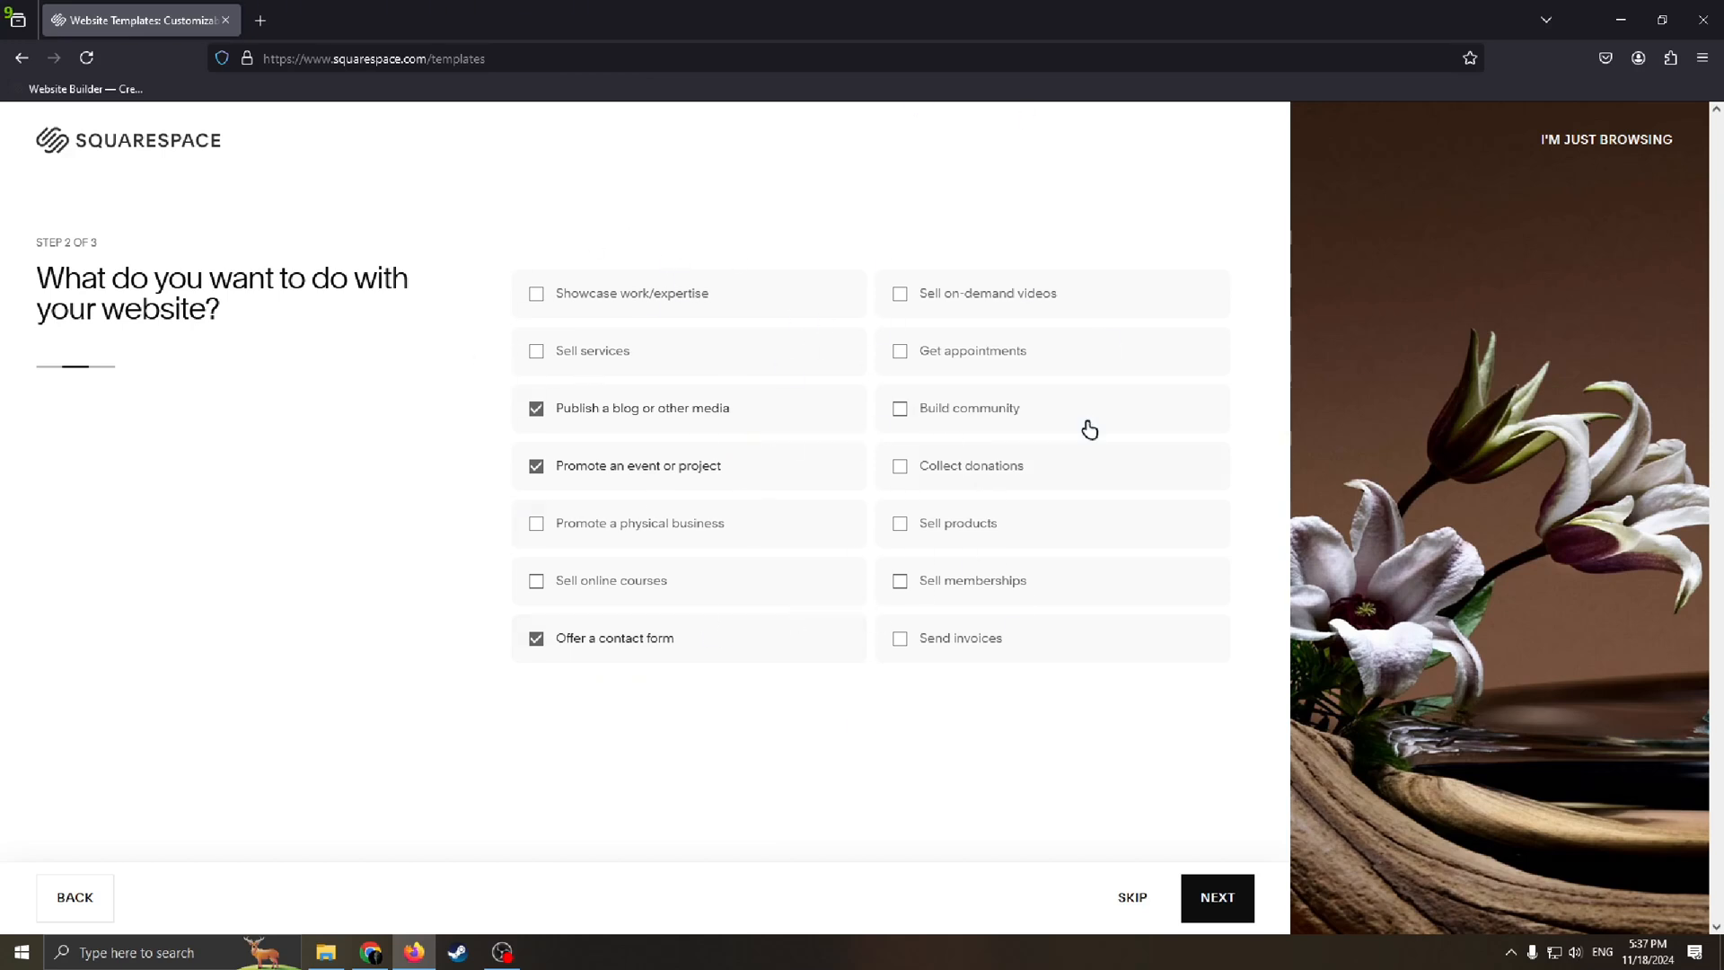
pyautogui.click(901, 468)
pyautogui.click(894, 641)
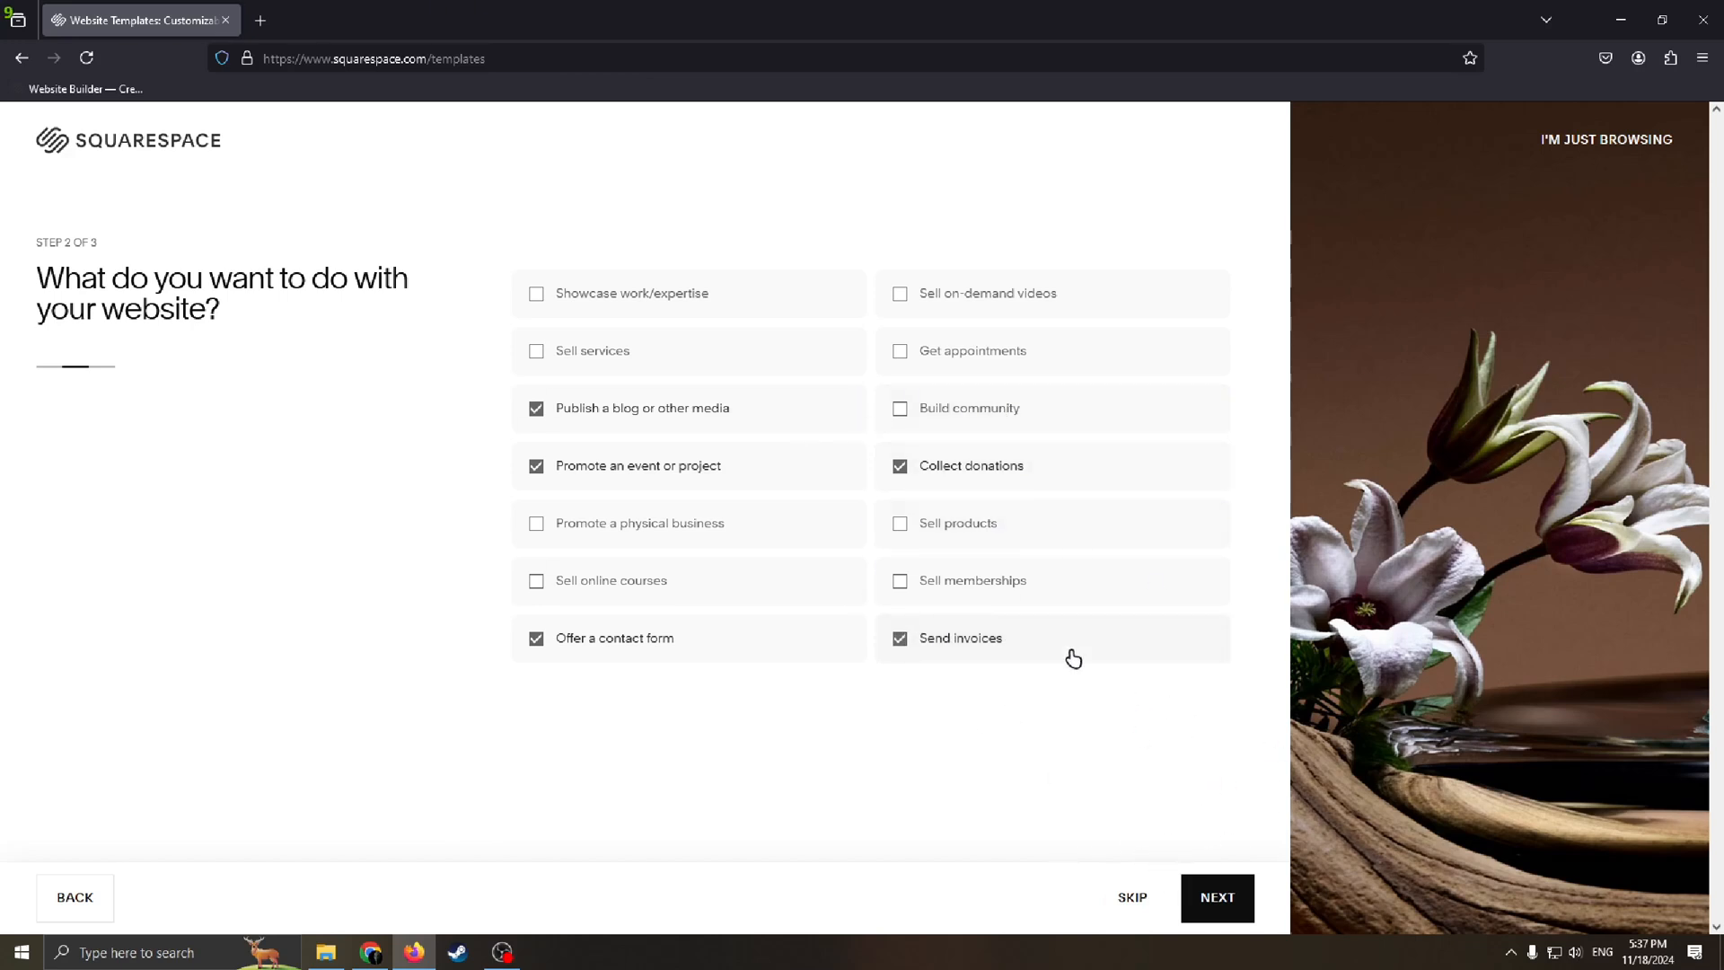
pyautogui.click(1214, 898)
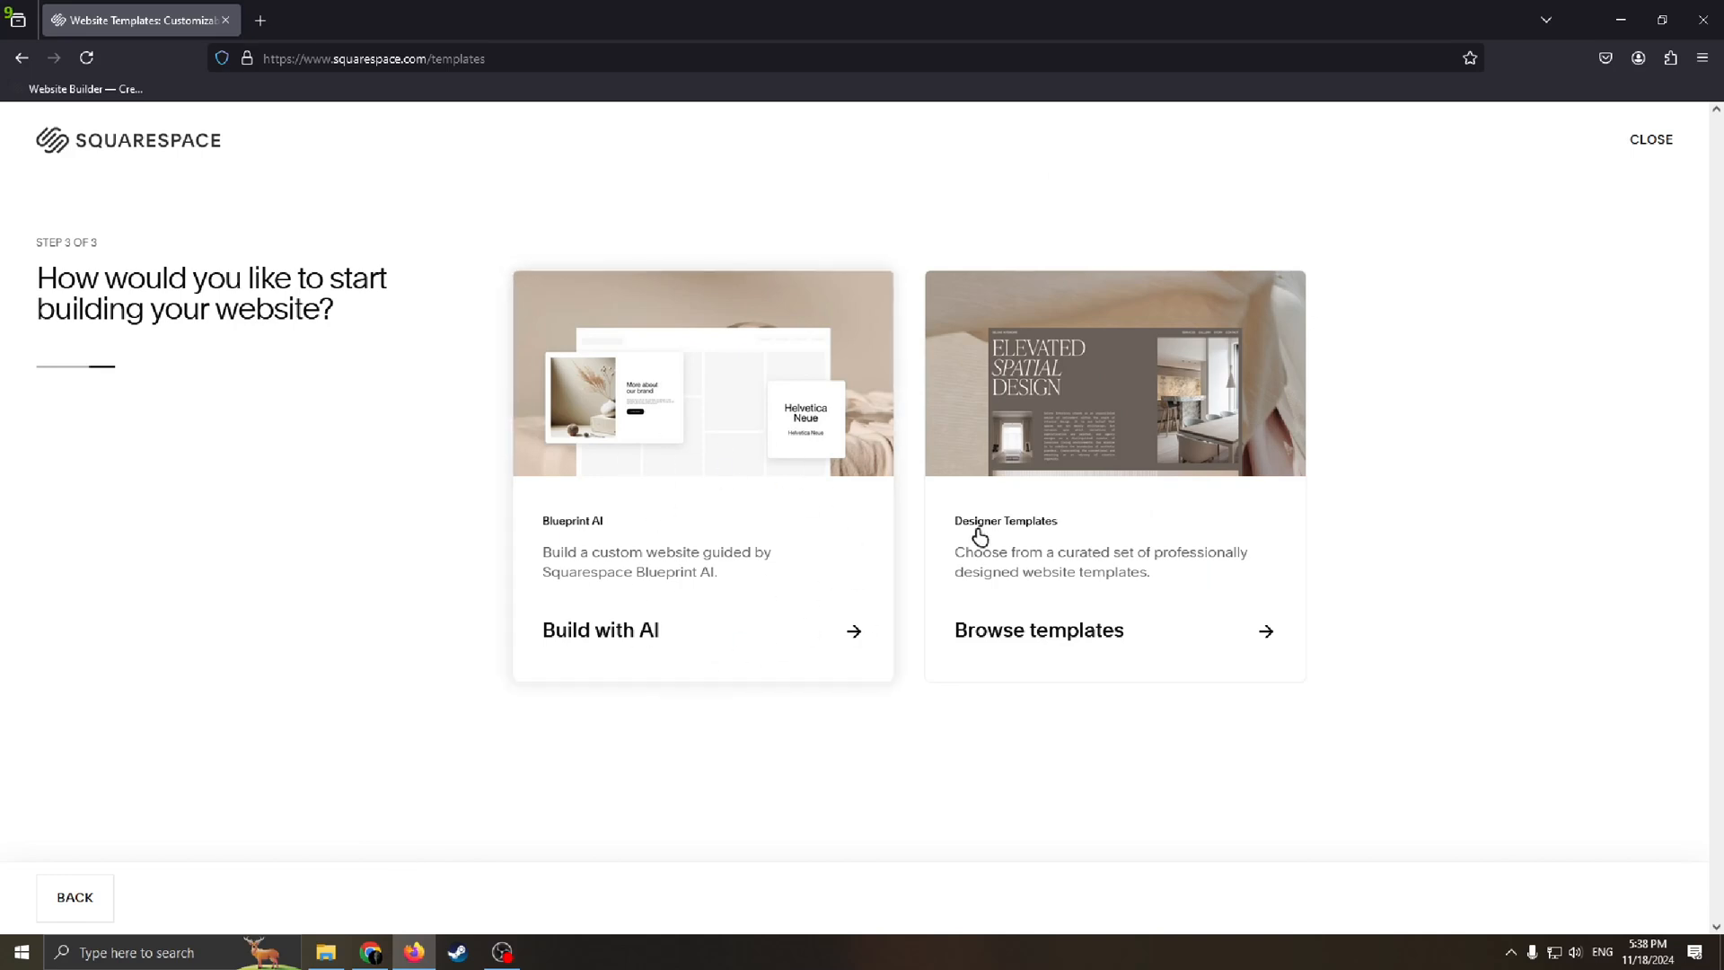
pyautogui.click(1126, 643)
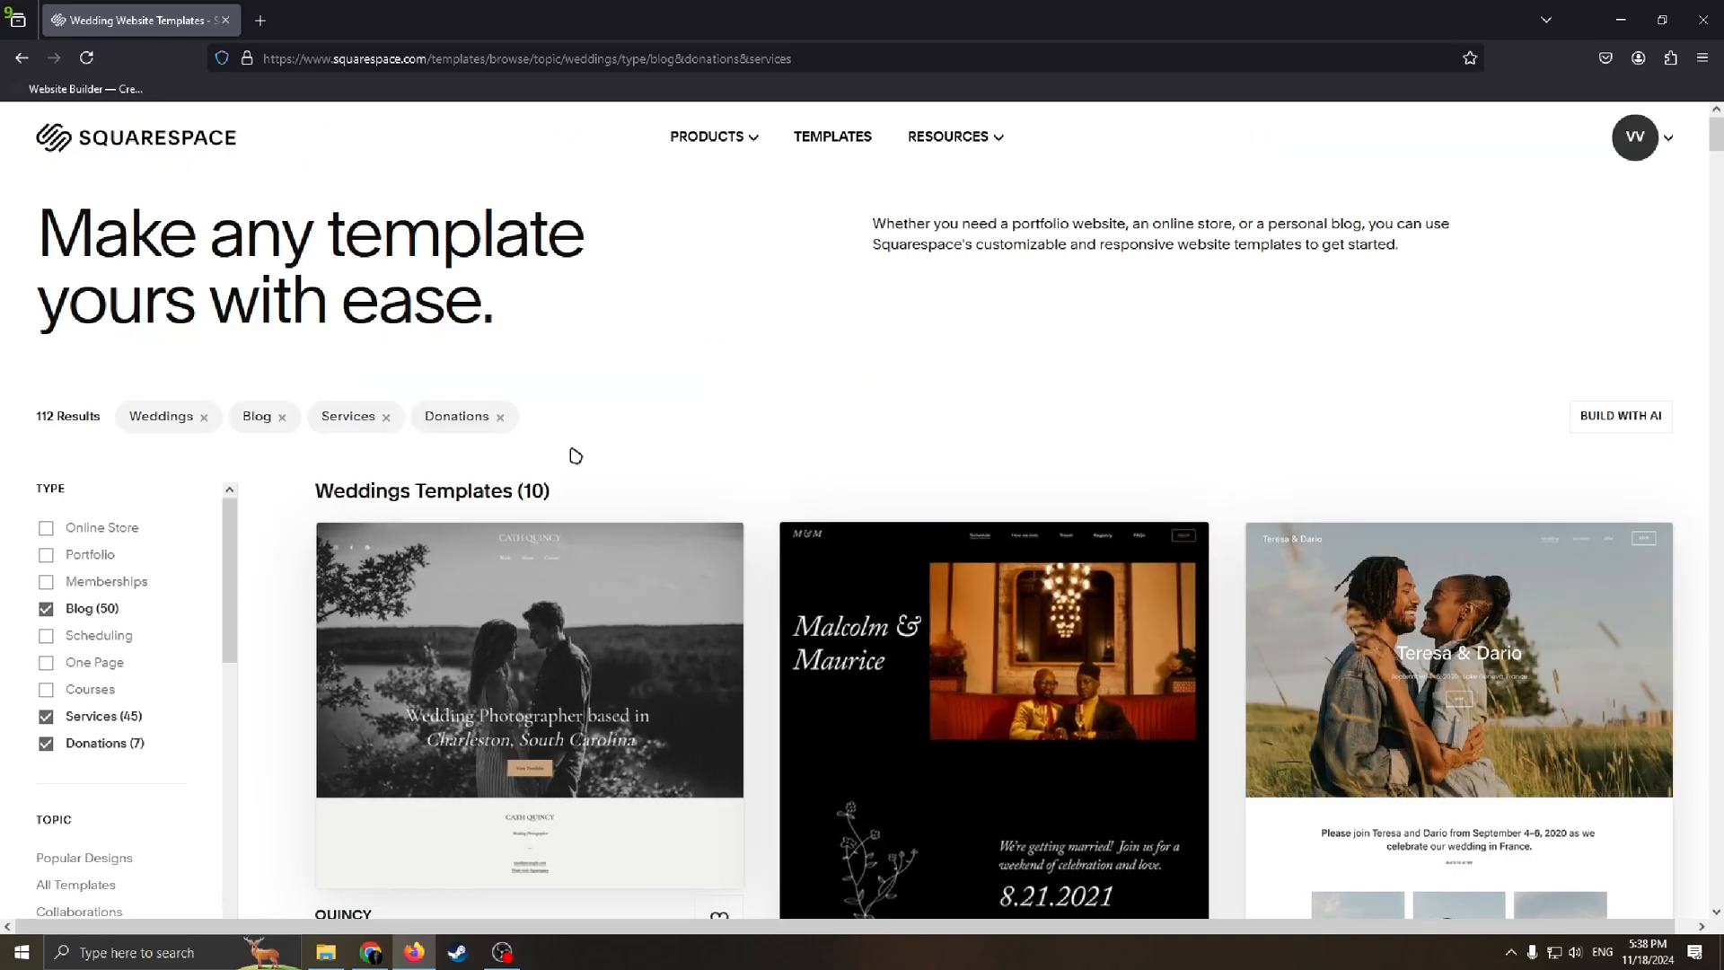
# Examine the suggested wedding templates and the list of type and topic filters
pyautogui.scroll(-5, 716, 585)
pyautogui.scroll(-3, 1057, 375)
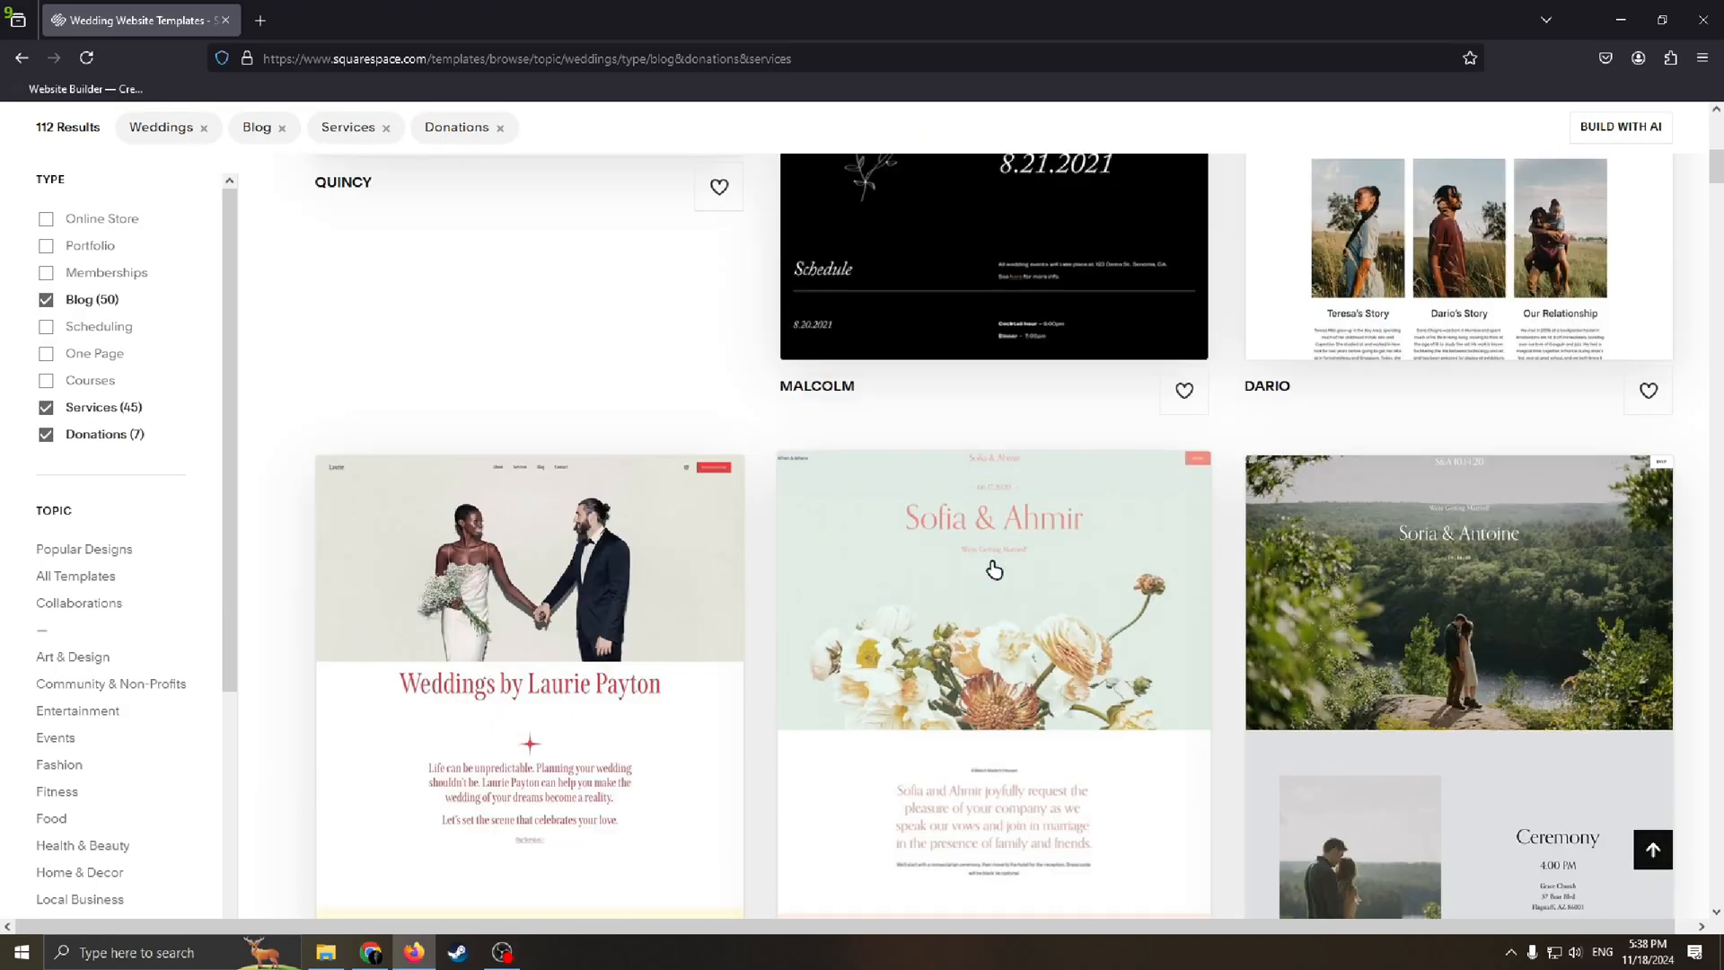
pyautogui.scroll(8, 993, 566)
pyautogui.scroll(-1, 698, 504)
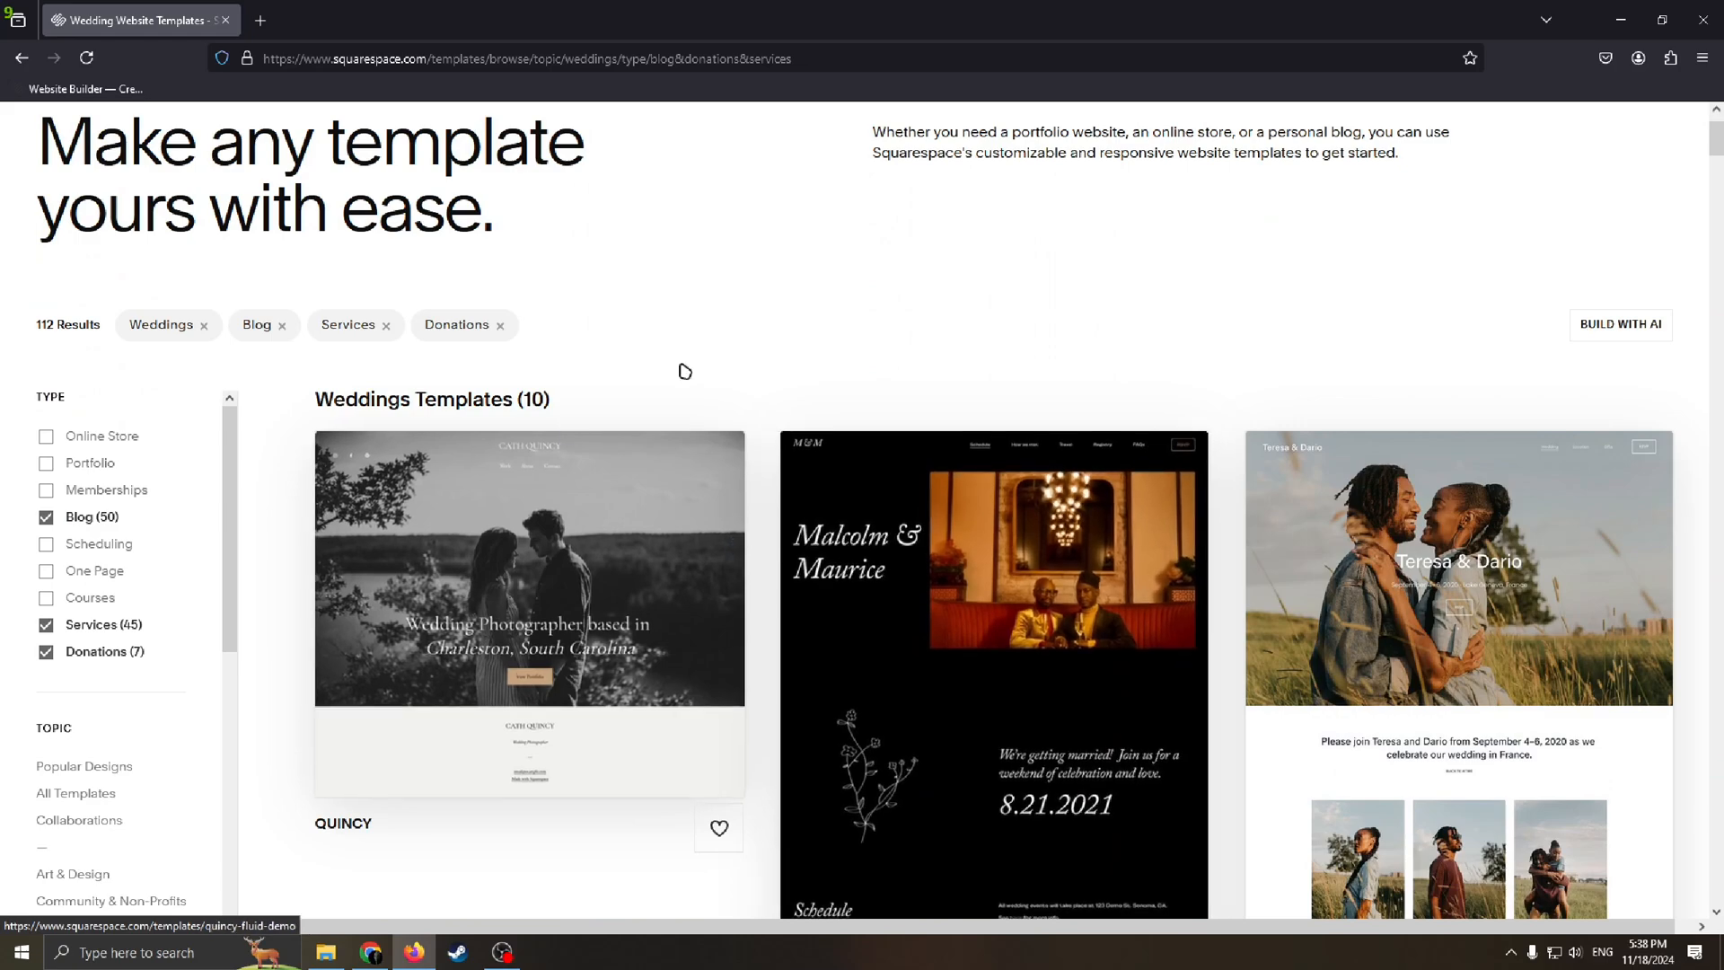
pyautogui.scroll(-3, 763, 463)
pyautogui.scroll(4, 750, 333)
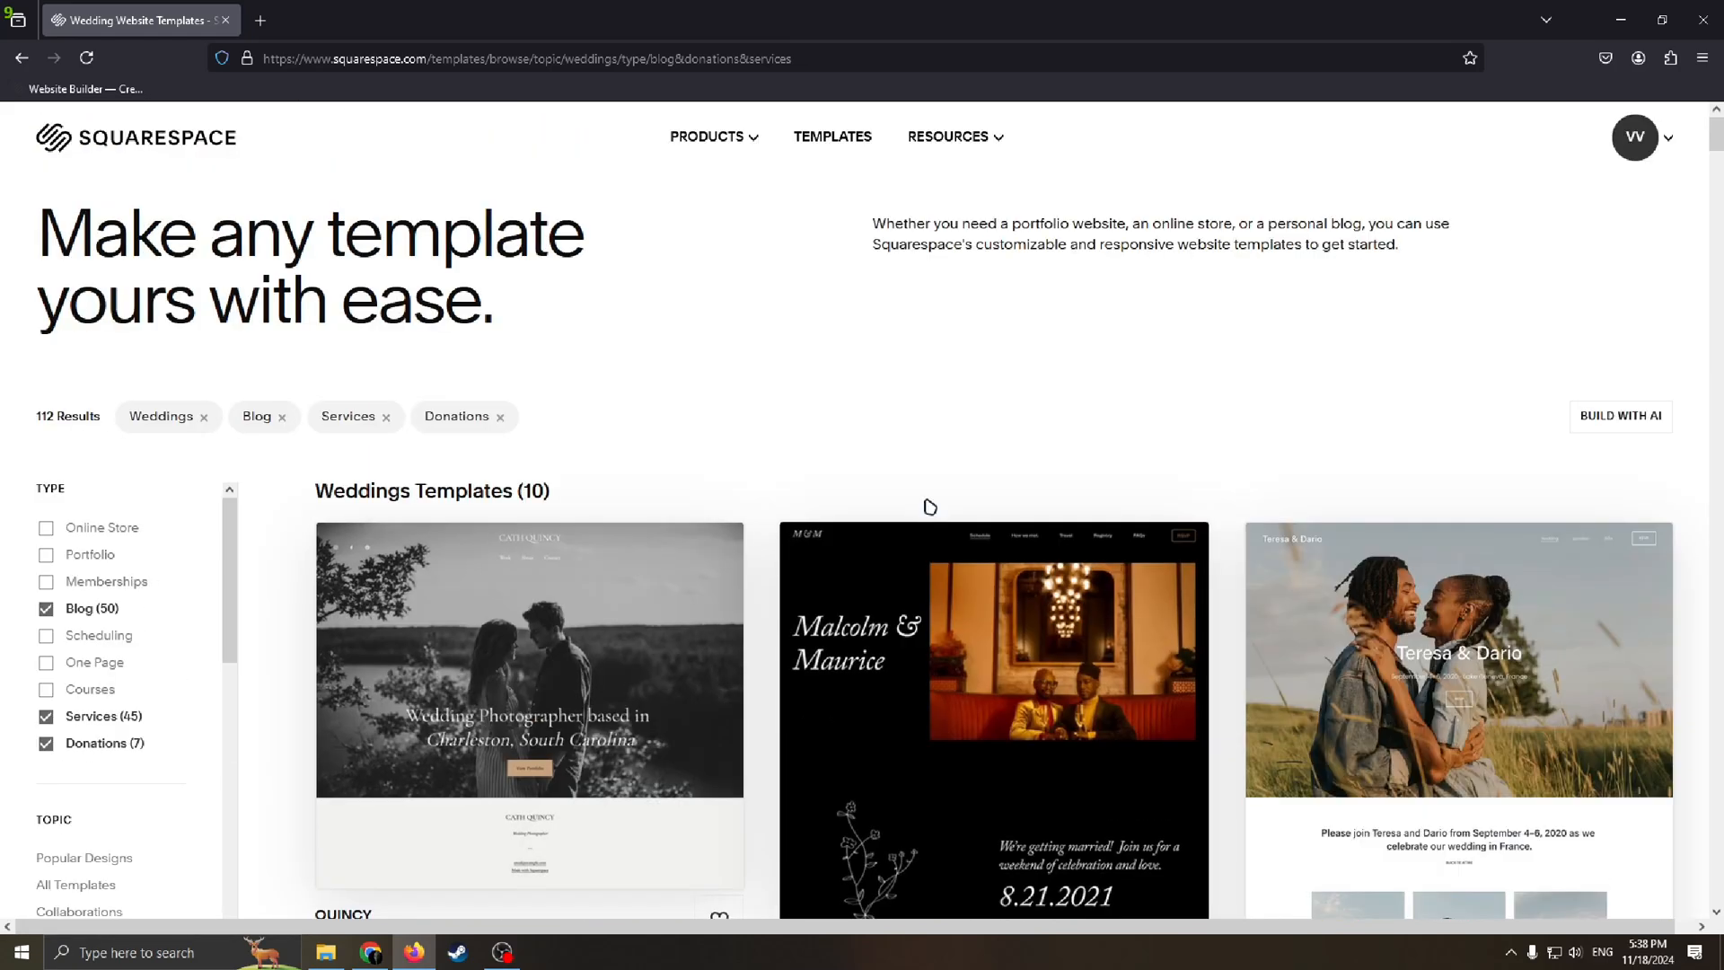
pyautogui.scroll(-3, 557, 575)
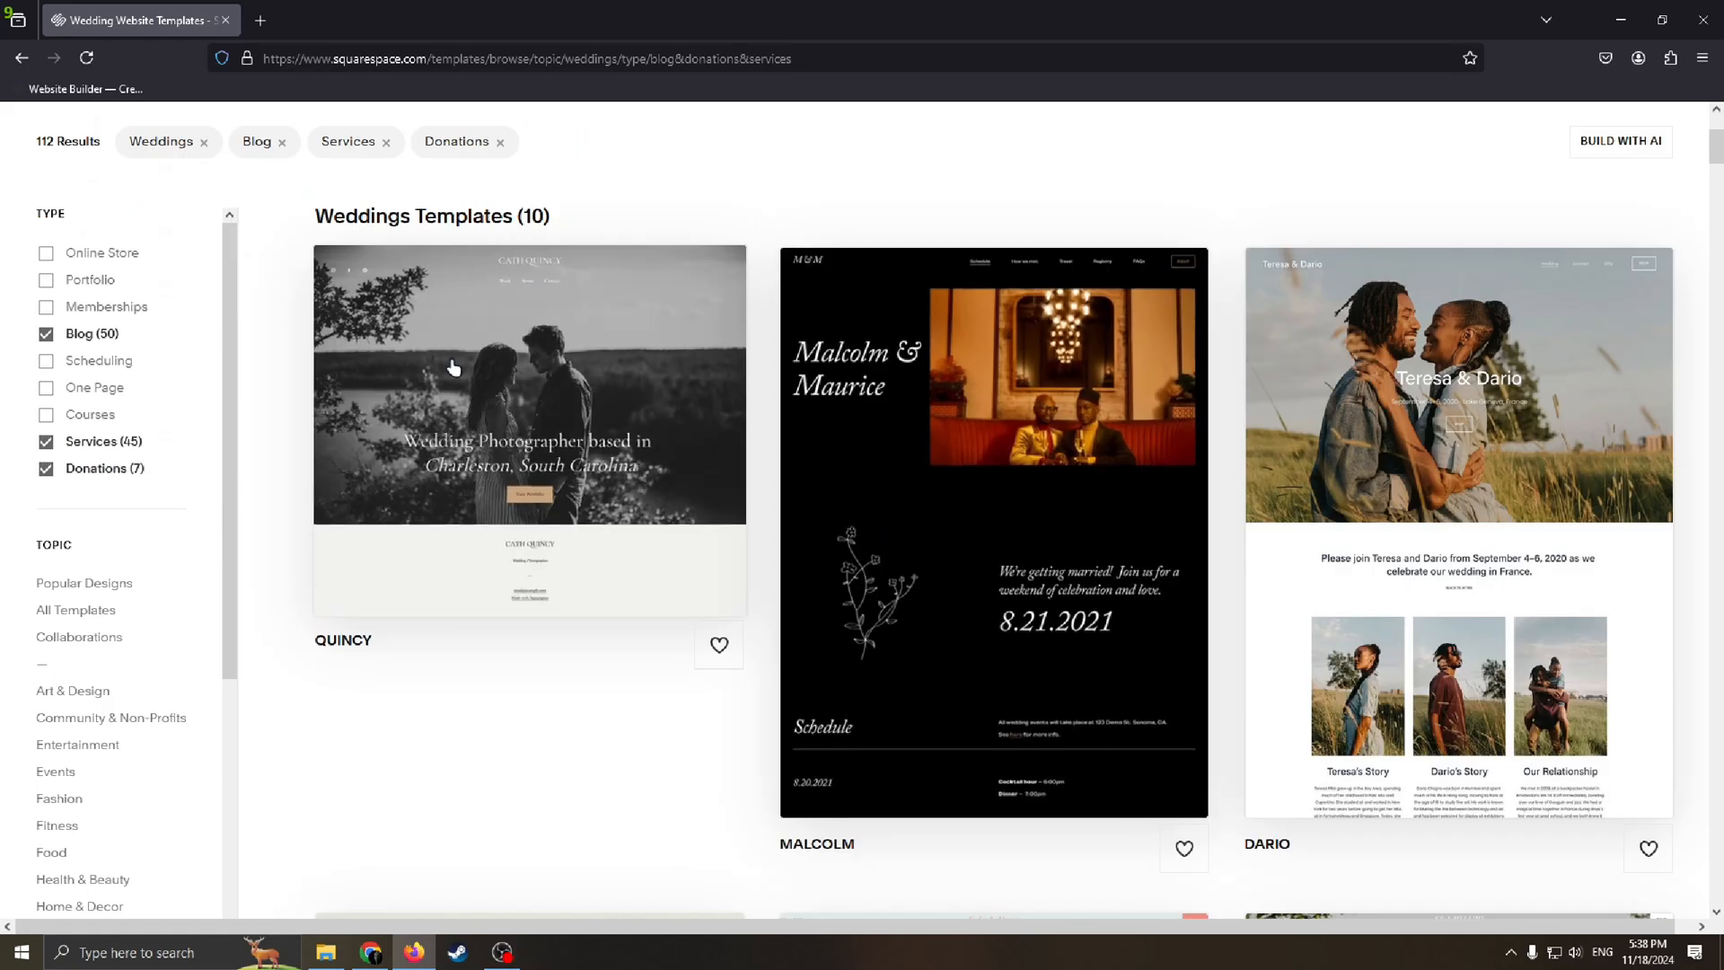
pyautogui.scroll(-5, 486, 476)
pyautogui.scroll(8, 539, 521)
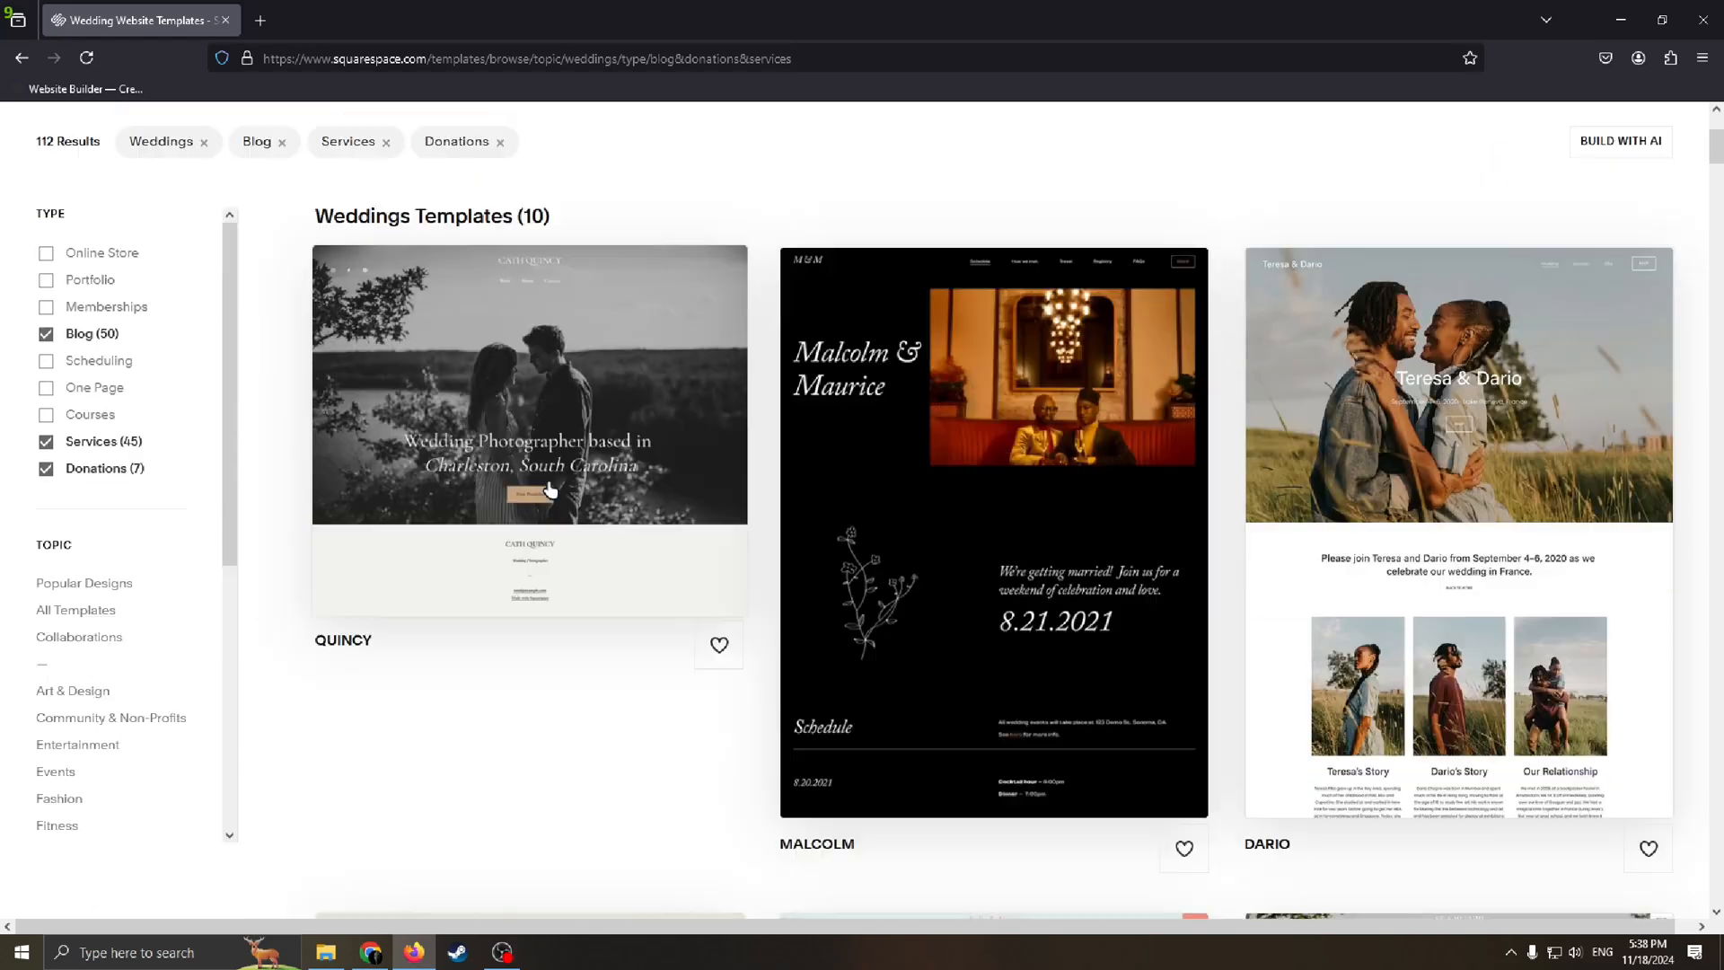
pyautogui.scroll(-4, 583, 548)
pyautogui.scroll(3, 539, 521)
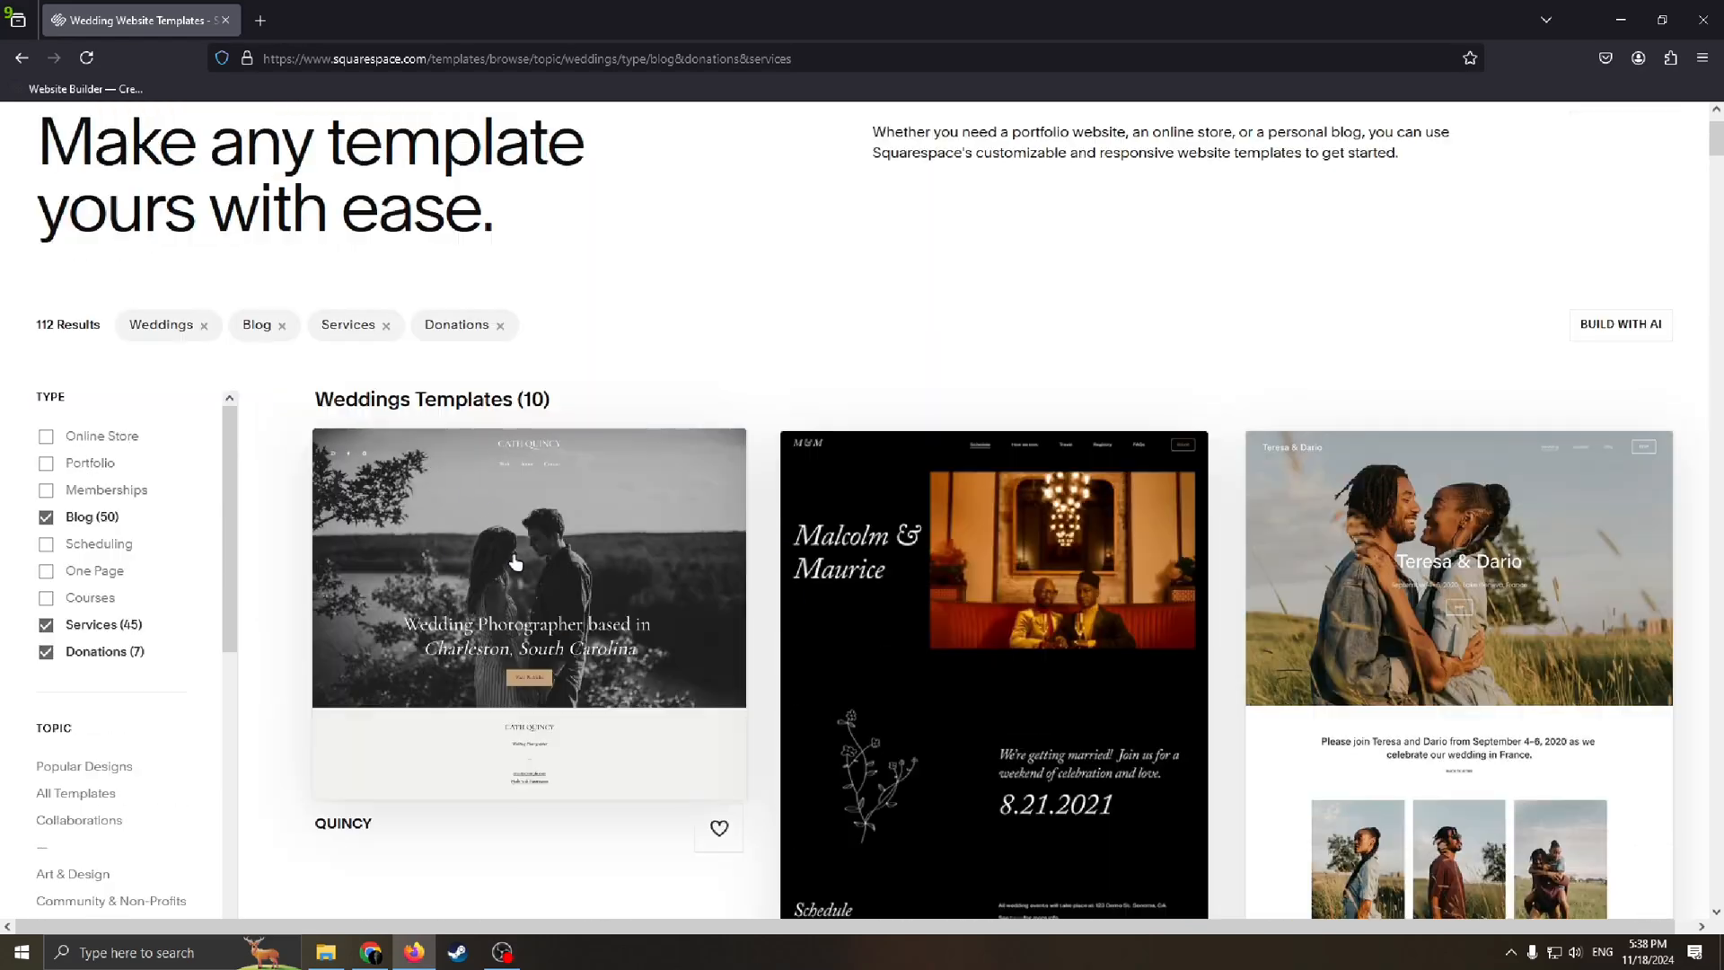
pyautogui.scroll(-3, 408, 477)
pyautogui.scroll(2, 460, 556)
pyautogui.scroll(2, 463, 548)
pyautogui.scroll(-2, 431, 538)
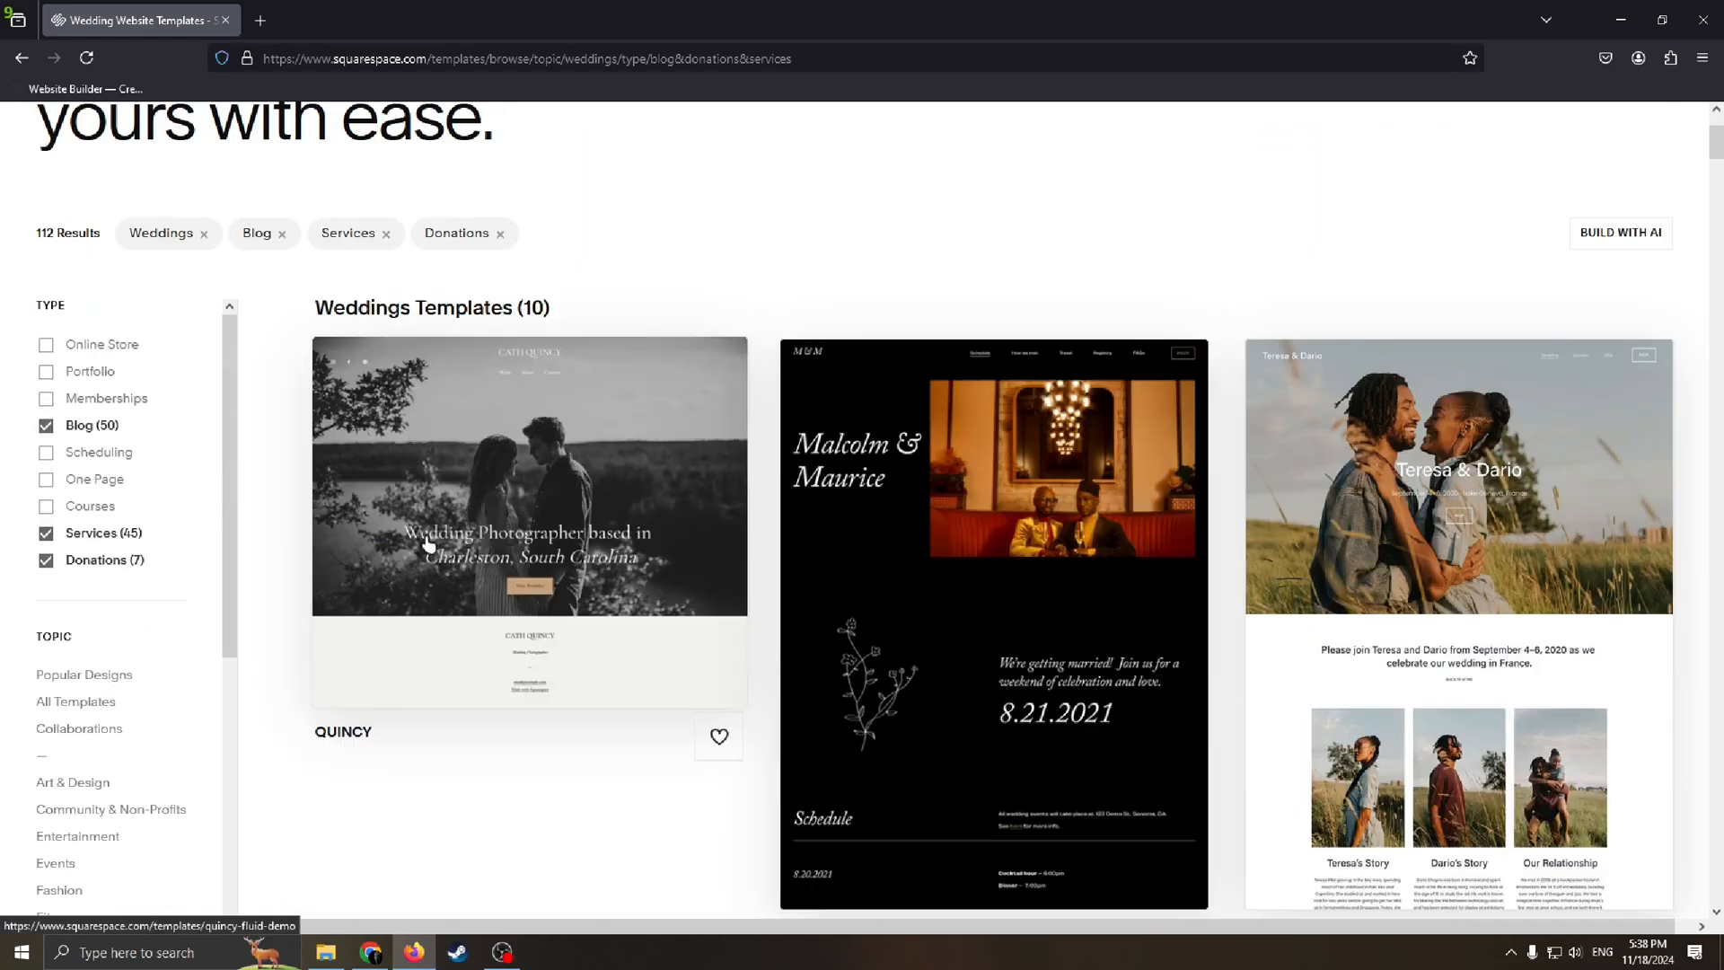
pyautogui.scroll(-10, 862, 675)
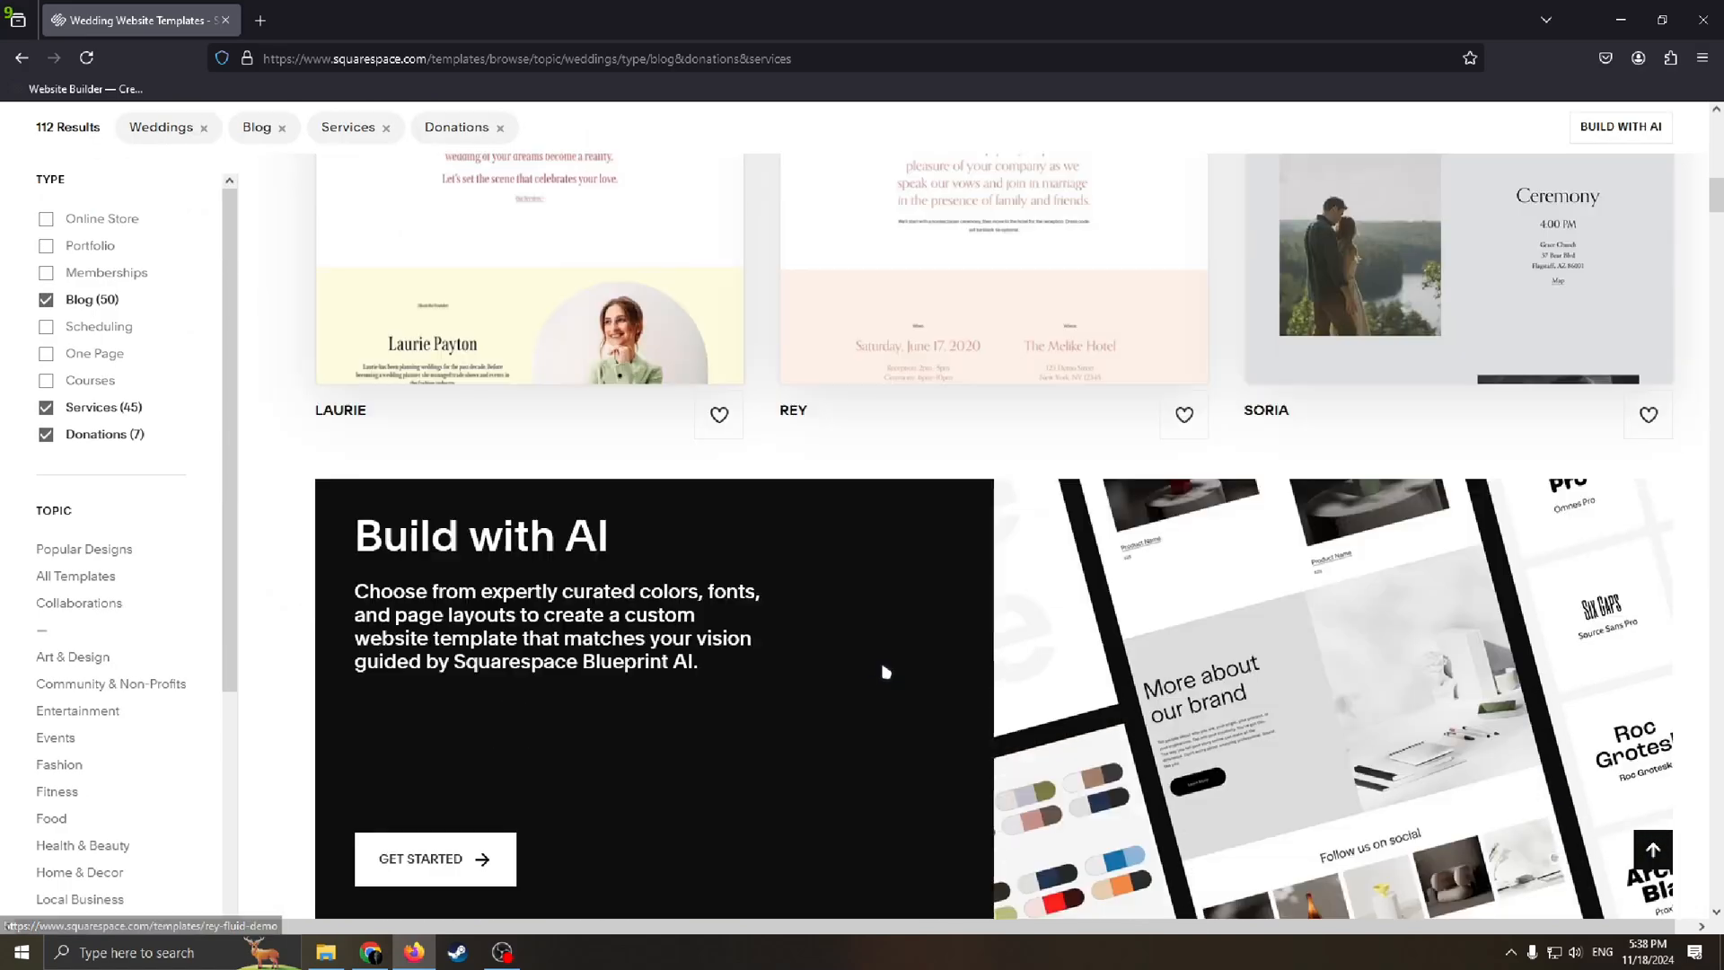
pyautogui.scroll(5, 779, 678)
pyautogui.scroll(-2, 780, 678)
pyautogui.scroll(10, 449, 556)
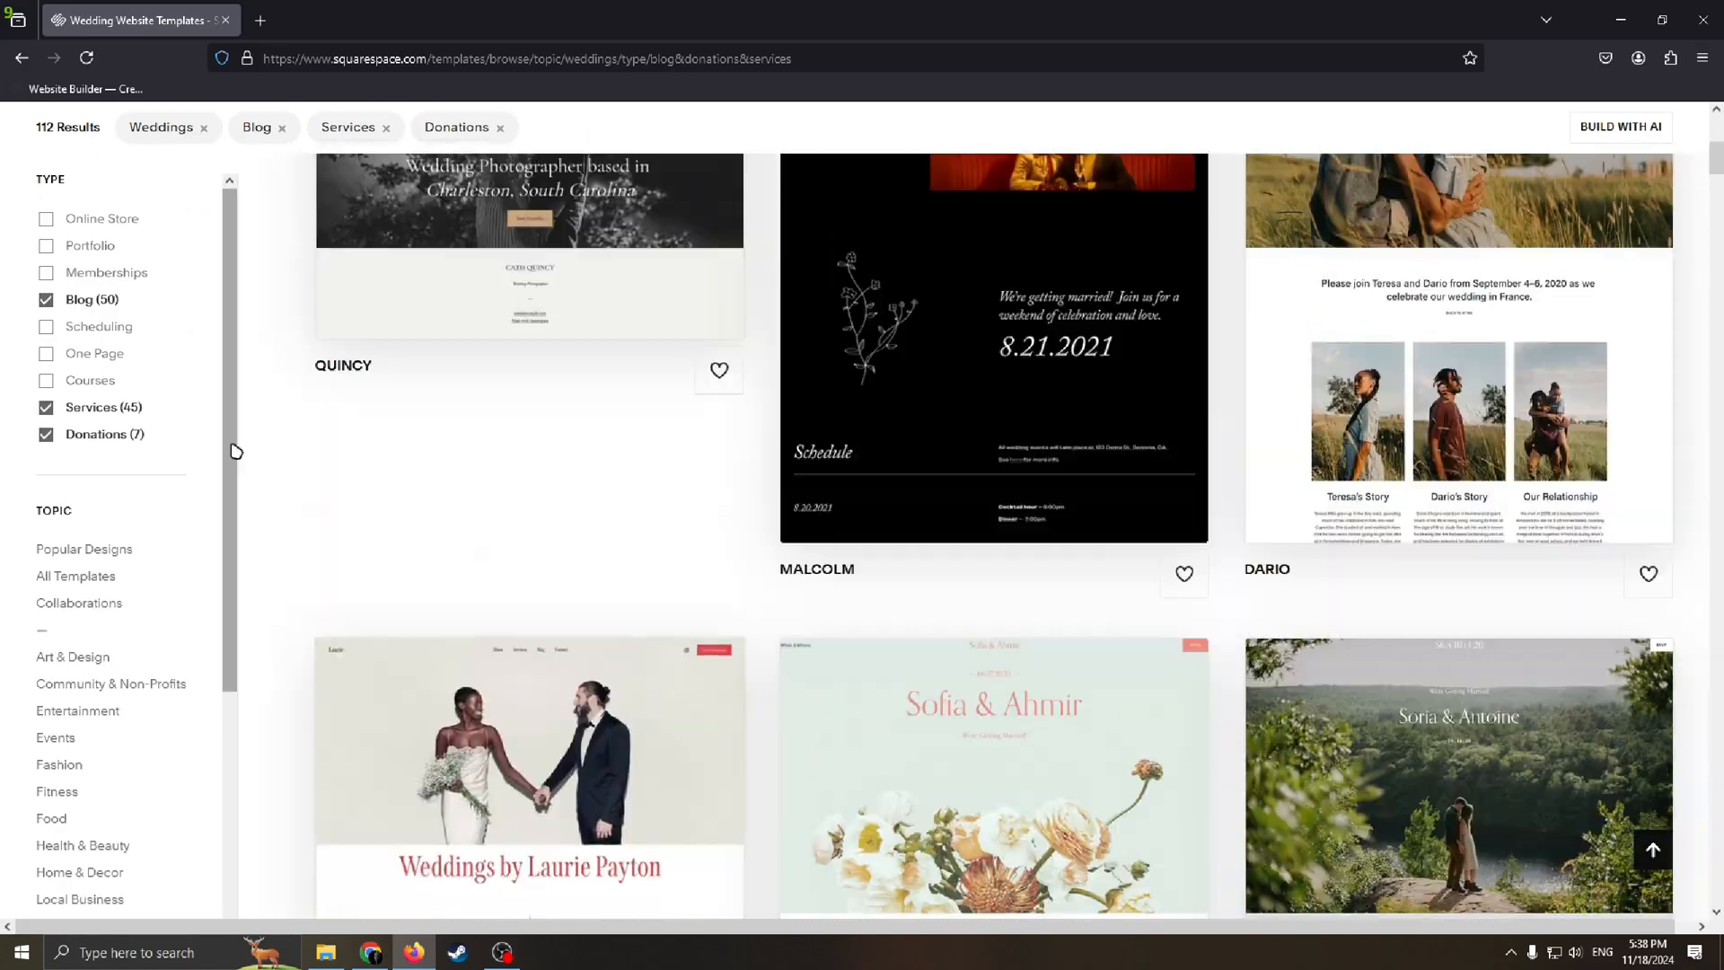
pyautogui.scroll(3, 117, 628)
pyautogui.scroll(-4, 192, 569)
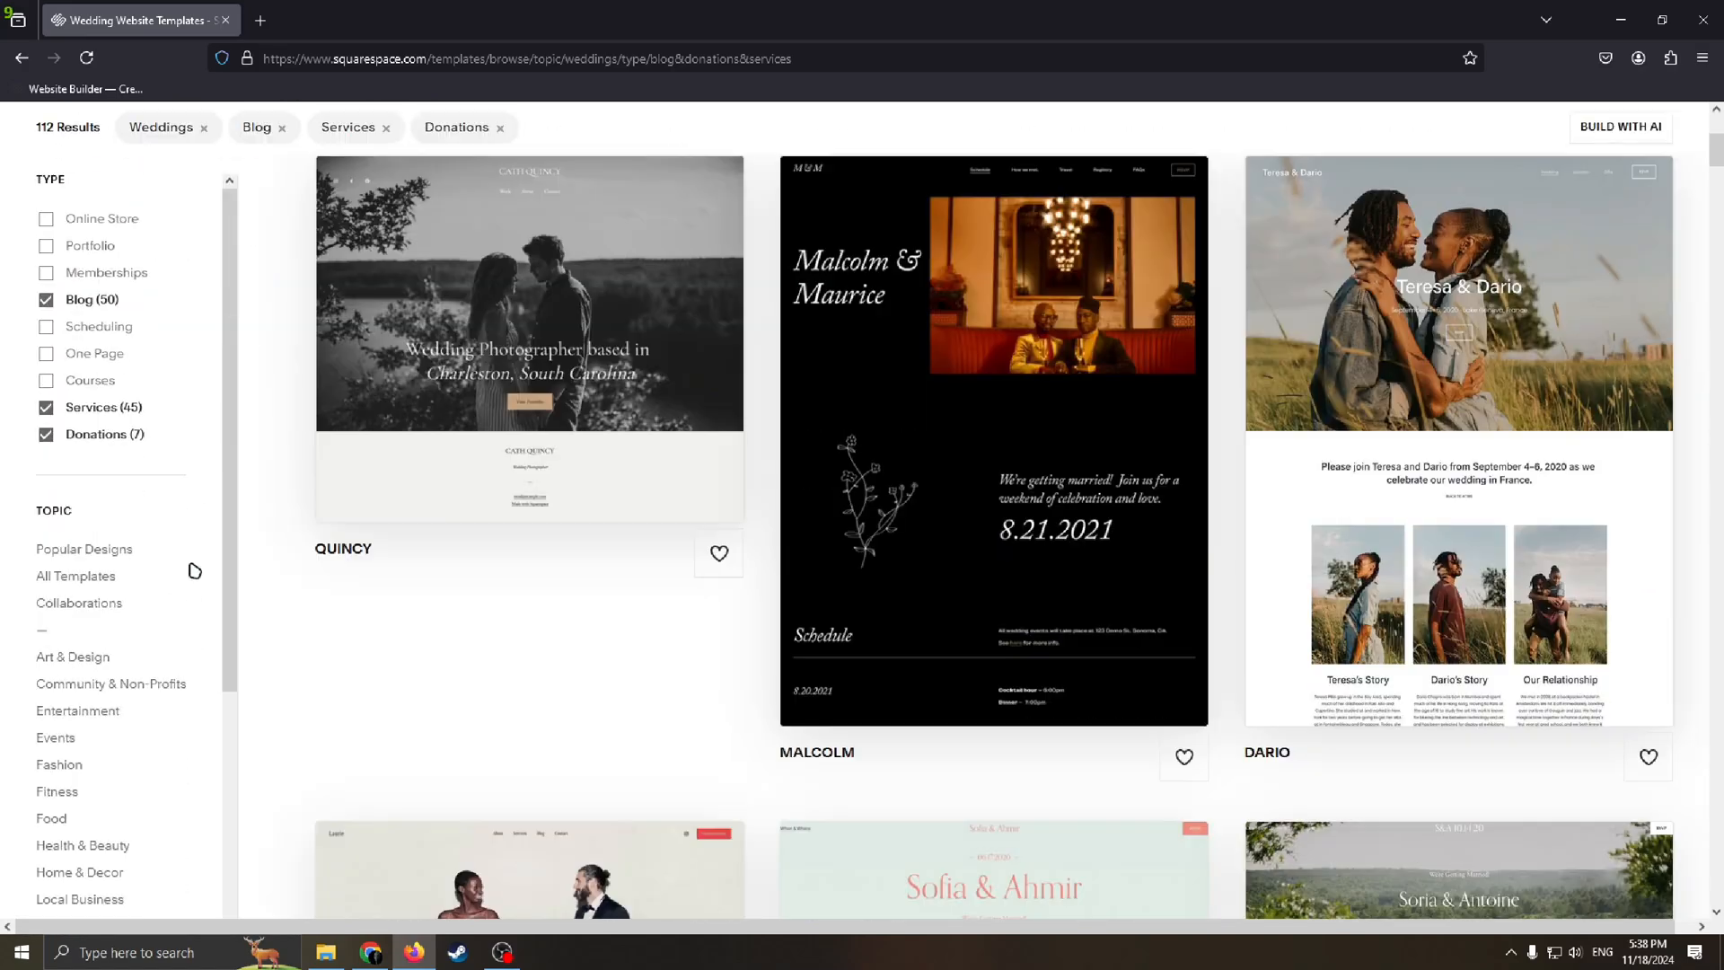
pyautogui.scroll(4, 65, 815)
pyautogui.scroll(-3, 117, 583)
pyautogui.scroll(3, 139, 646)
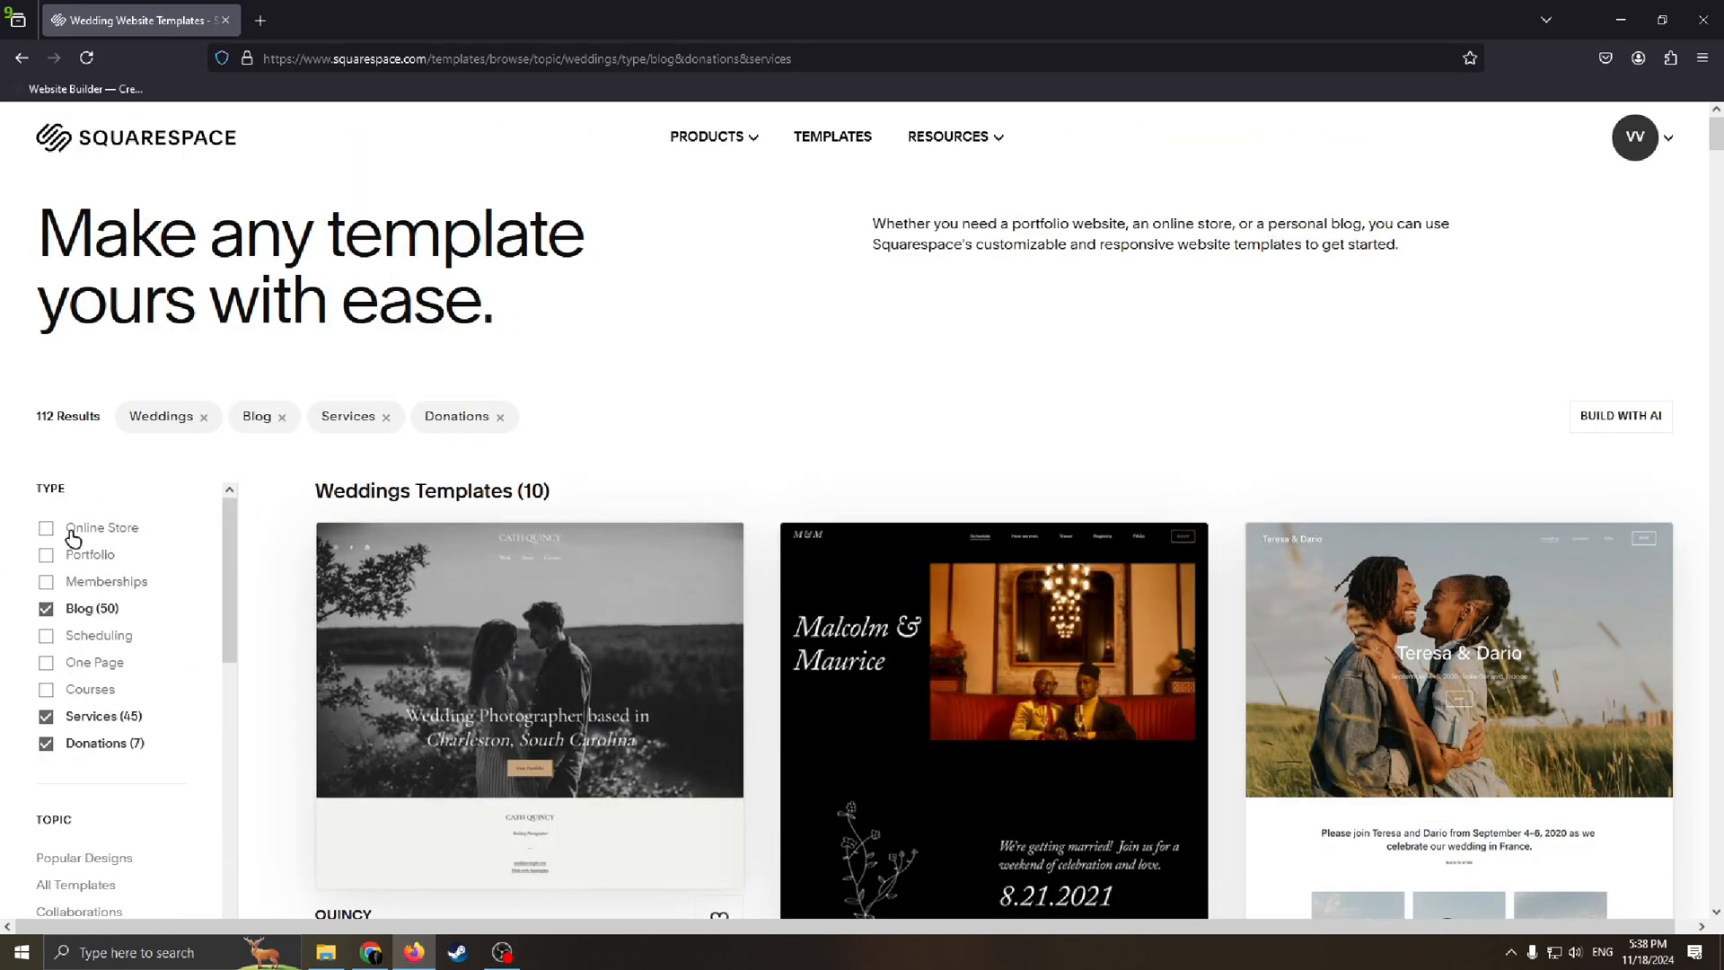
pyautogui.scroll(-3, 66, 754)
pyautogui.scroll(-2, 103, 634)
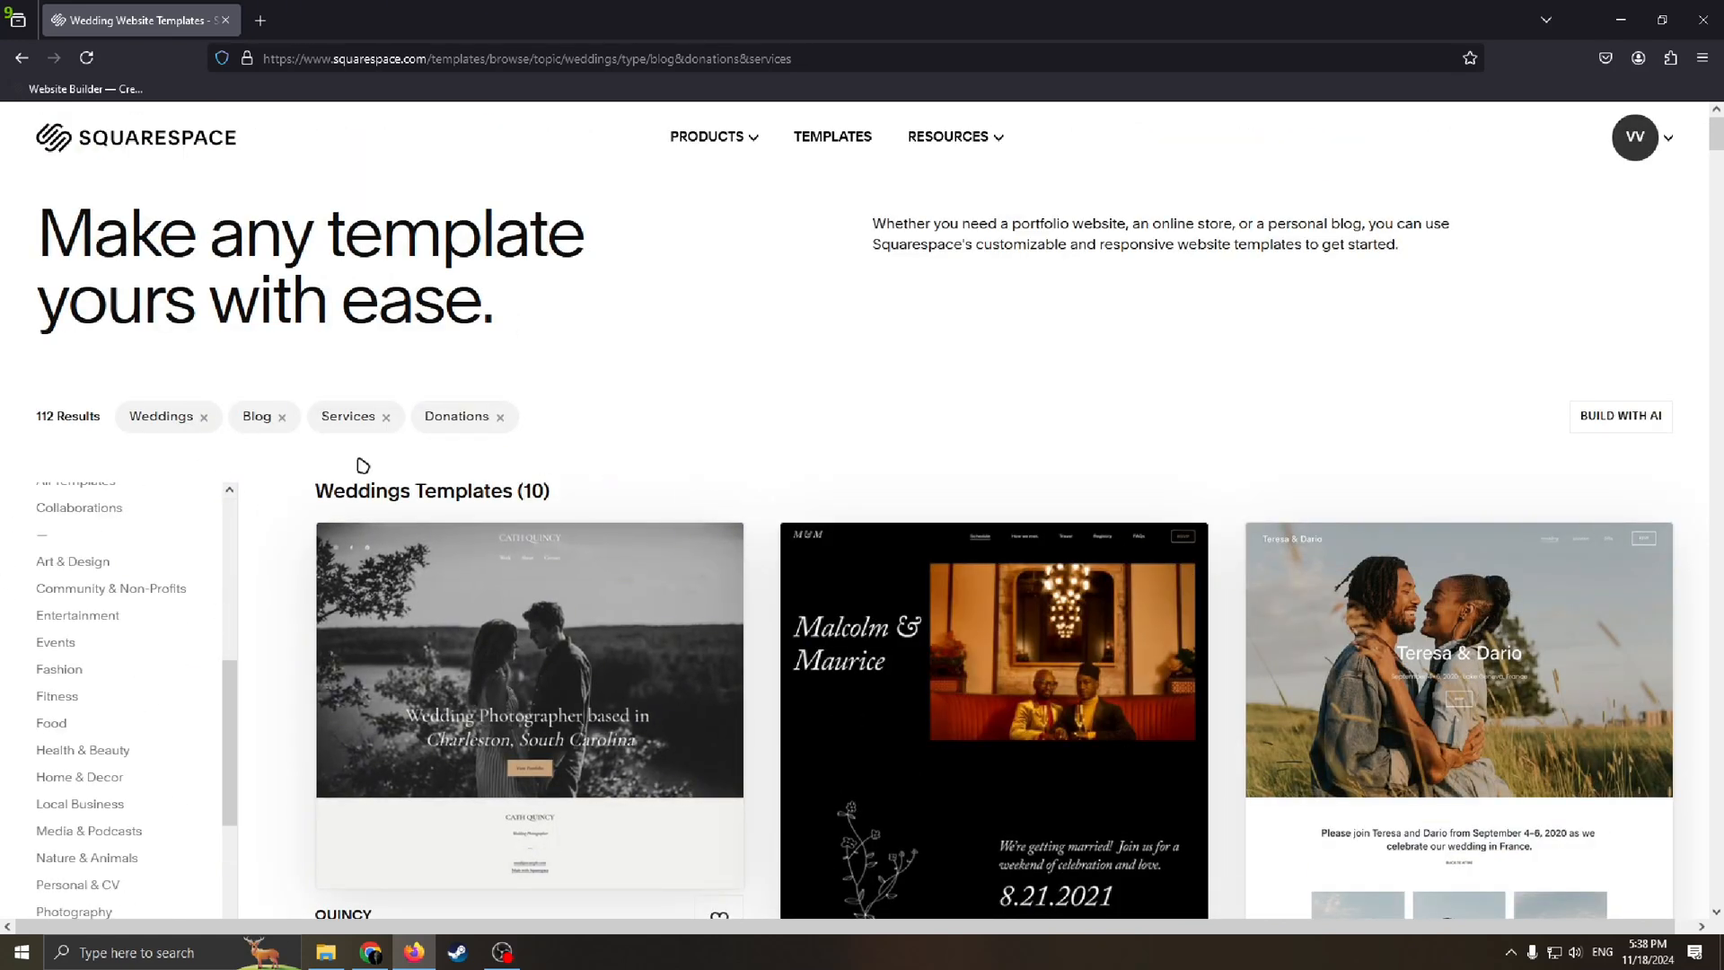
# Open the Quincy template and preview it with the lilac, pink and blue color preset
pyautogui.scroll(-3, 869, 566)
pyautogui.click(473, 435)
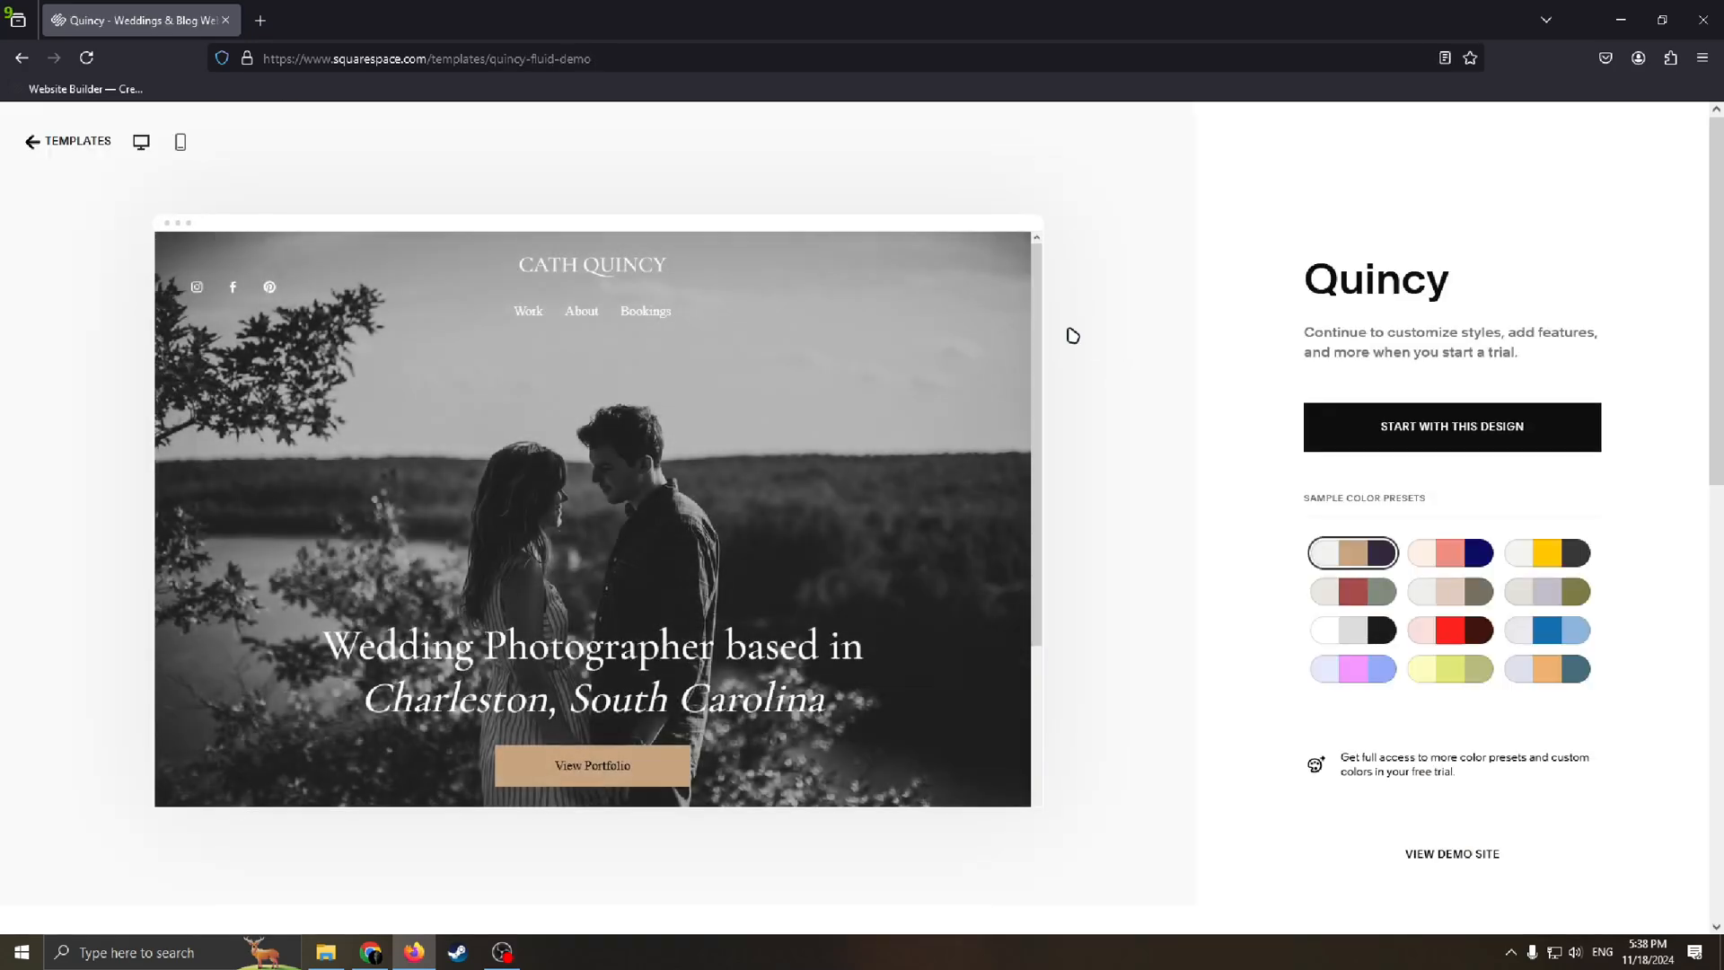
pyautogui.moveTo(1380, 272); pyautogui.dragTo(1295, 278)
pyautogui.click(954, 631)
pyautogui.click(1439, 630)
pyautogui.click(1353, 668)
pyautogui.scroll(-5, 831, 639)
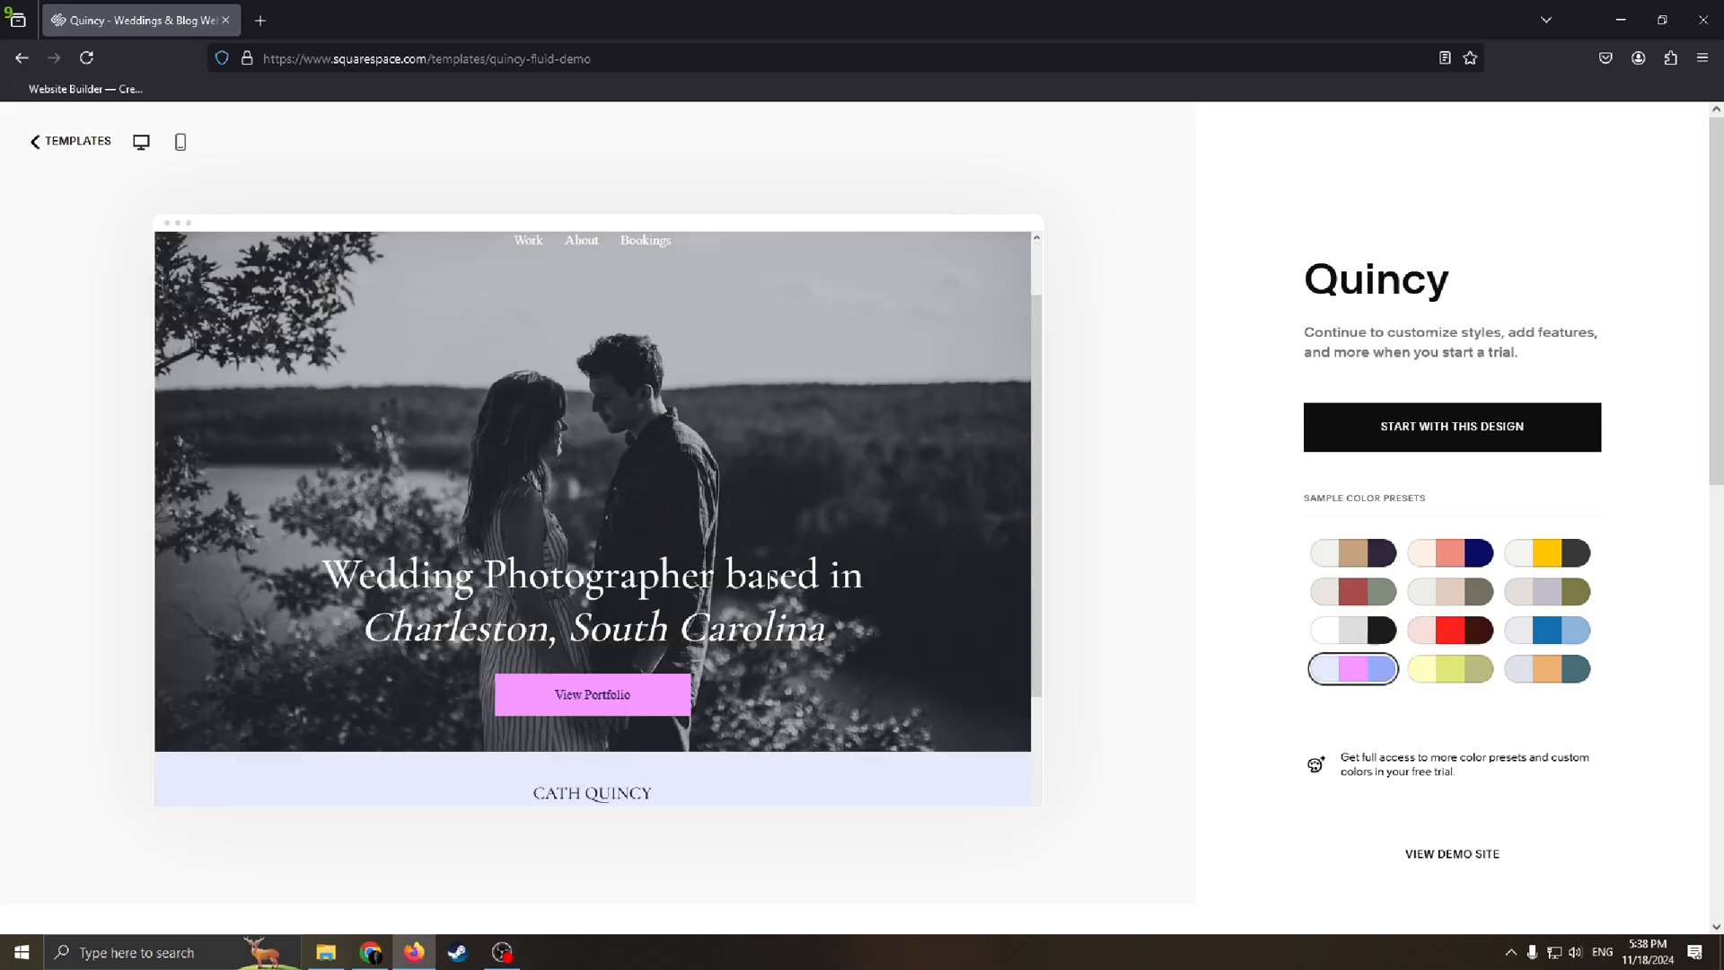
pyautogui.scroll(3, 1201, 367)
# Try several other sample color presets on Quincy and settle on the pale pink, red and dark brown one
pyautogui.click(1473, 629)
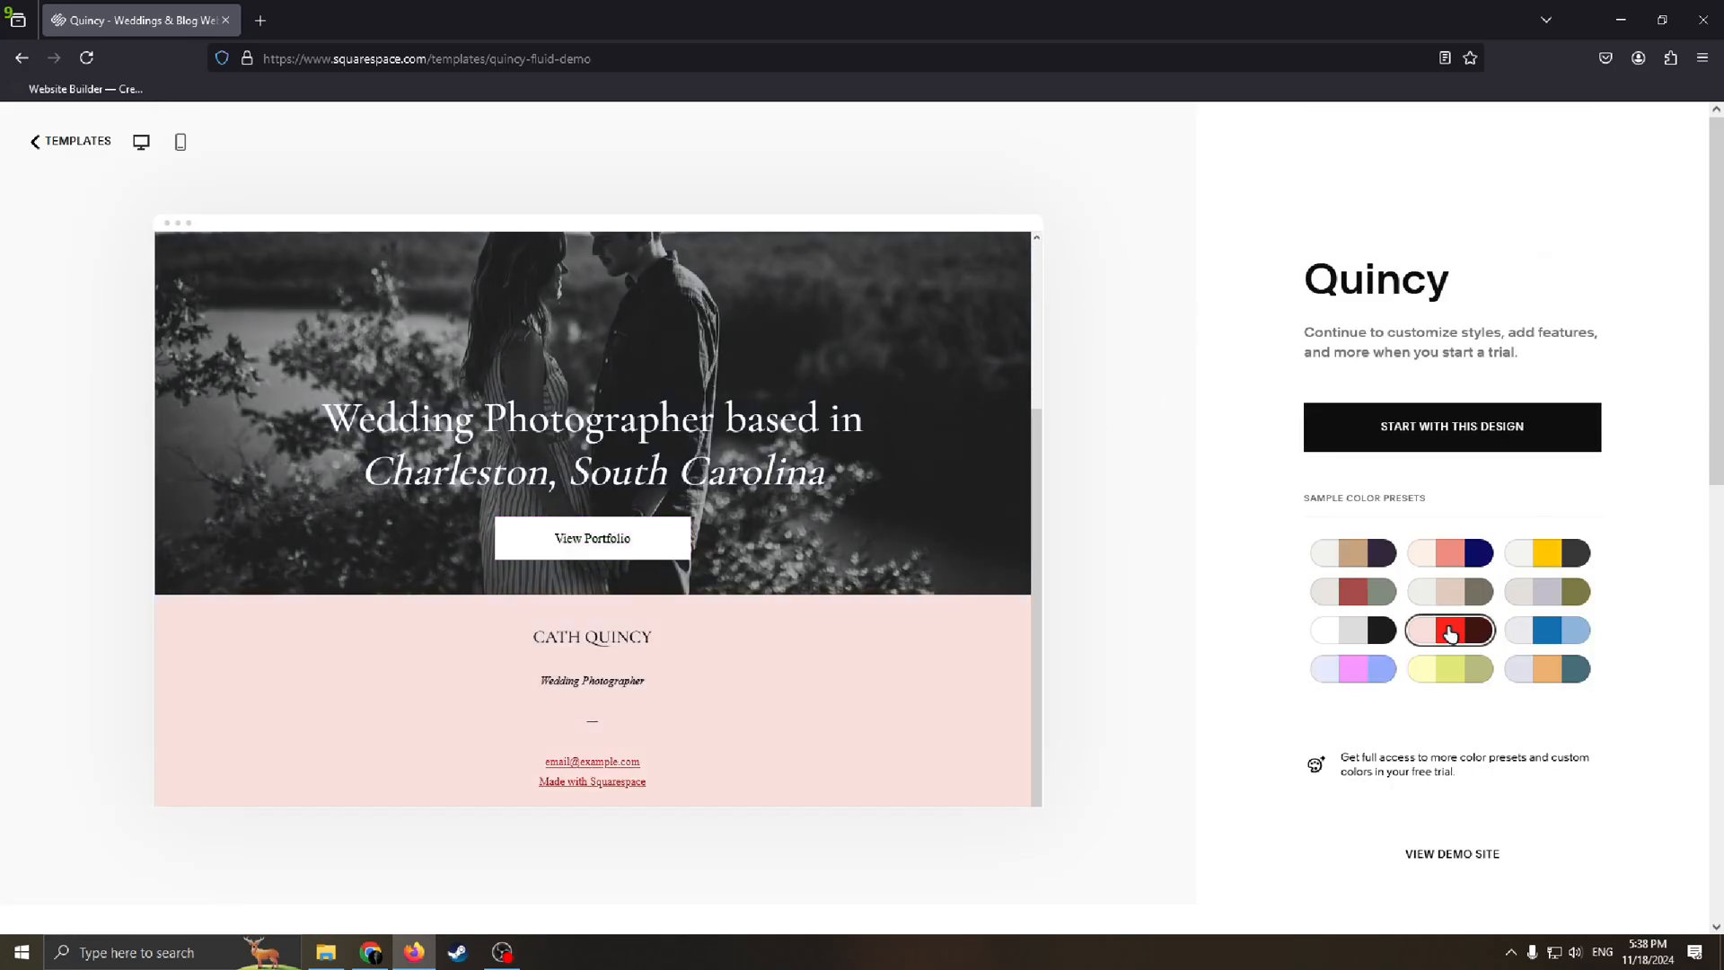
pyautogui.click(1566, 629)
pyautogui.click(1567, 591)
pyautogui.click(1472, 593)
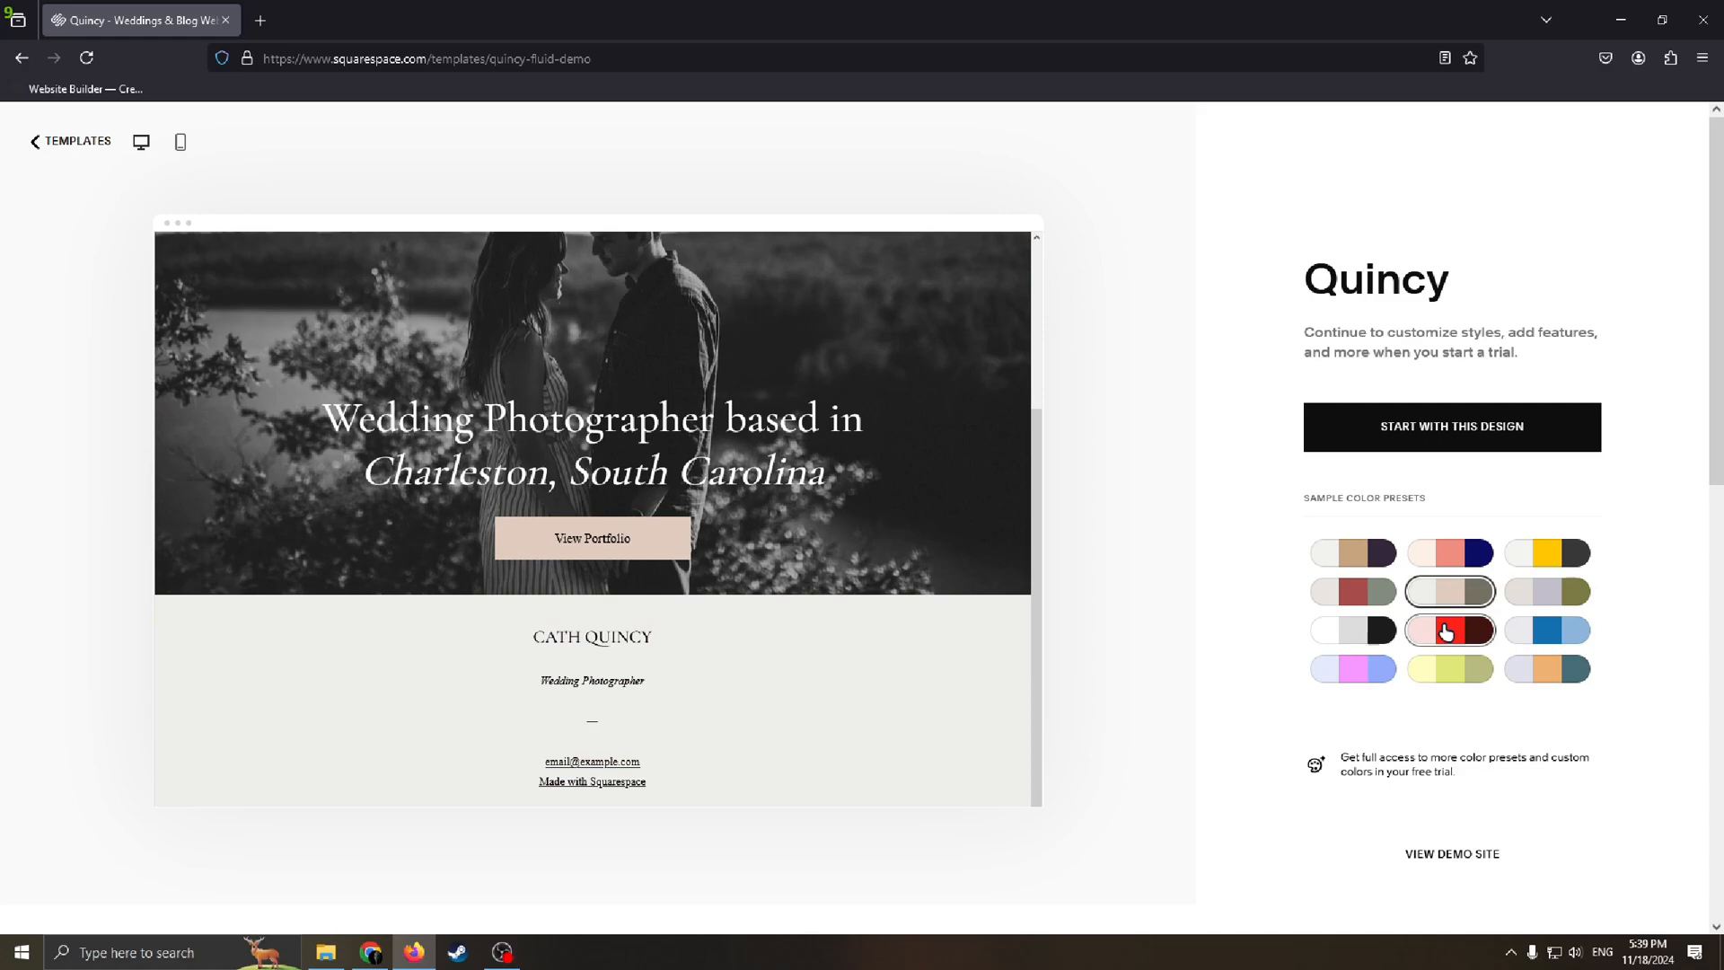
pyautogui.click(1450, 630)
pyautogui.click(1378, 630)
pyautogui.click(1454, 633)
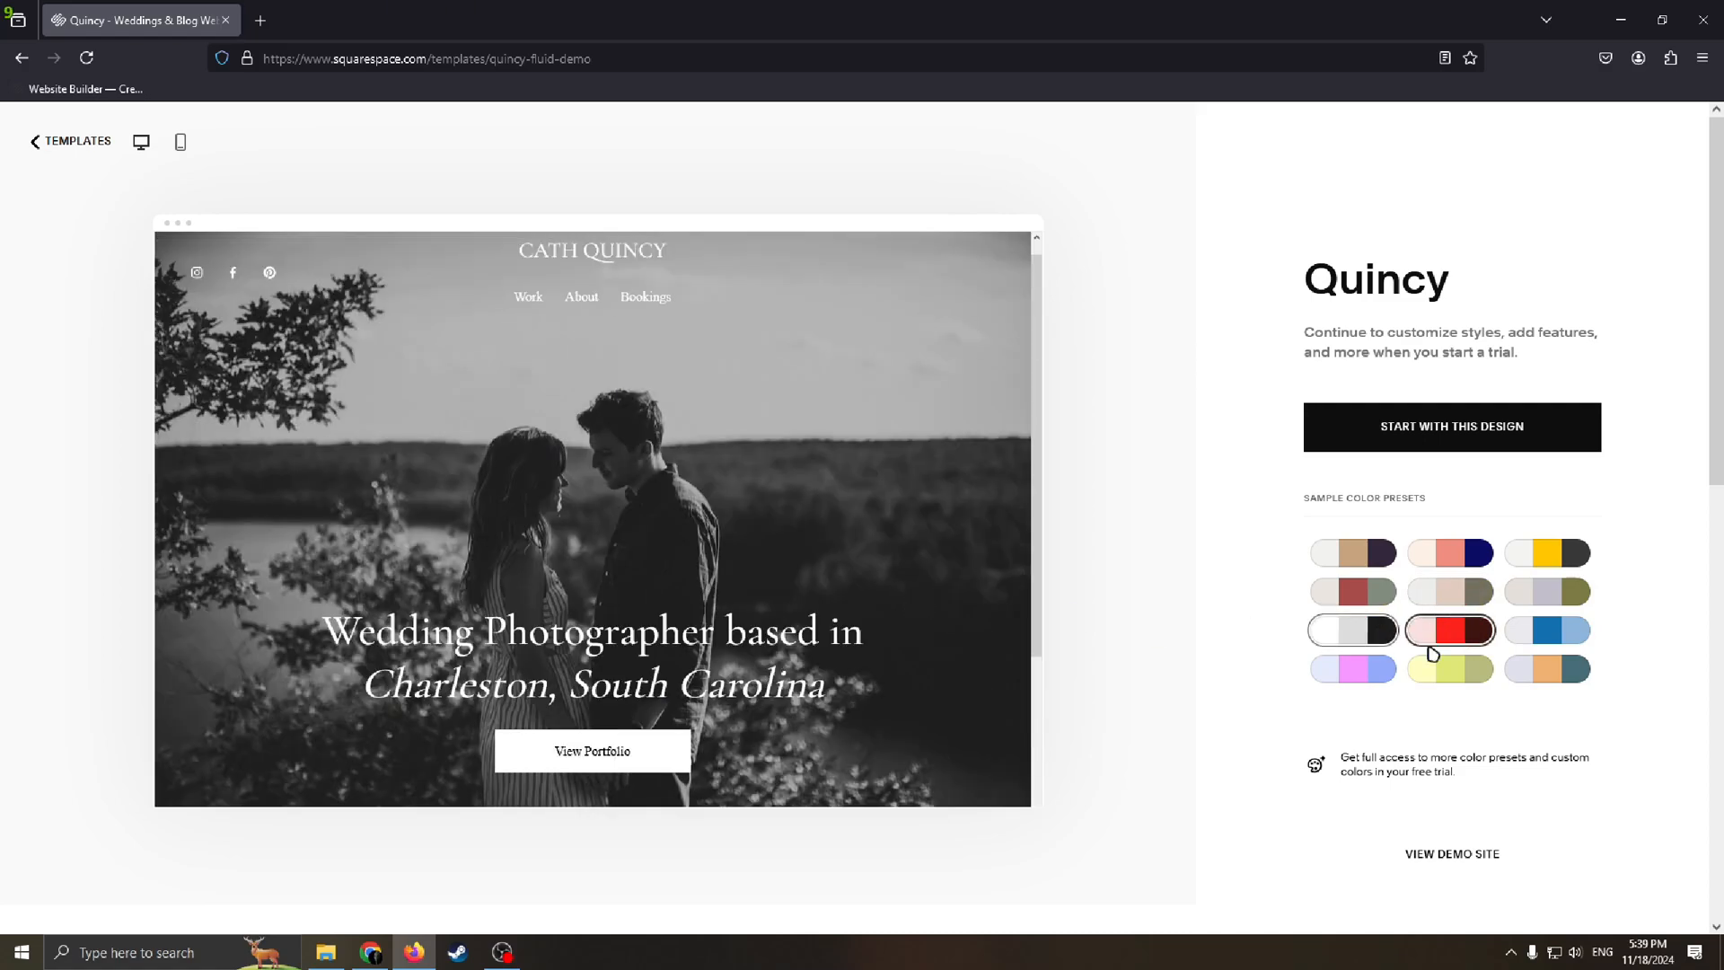
# Review the recolored Quincy preview, start a site with this design, and reload the page that opens
pyautogui.scroll(-3, 1431, 647)
pyautogui.scroll(3, 1124, 461)
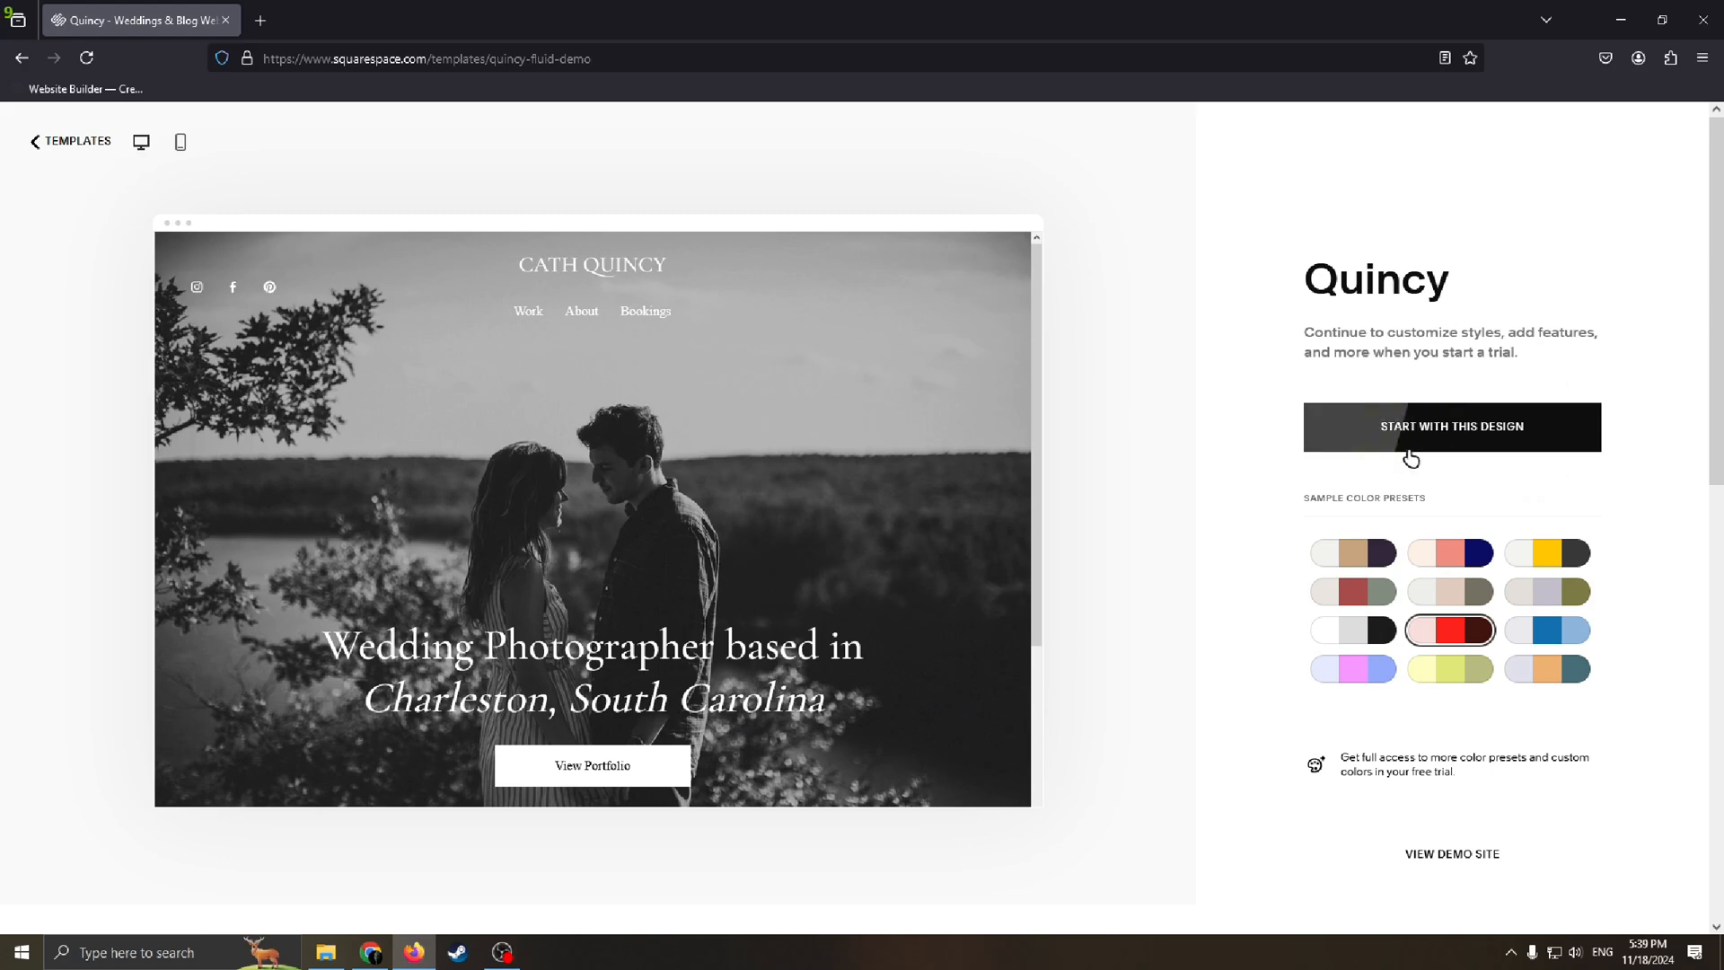
pyautogui.click(1492, 443)
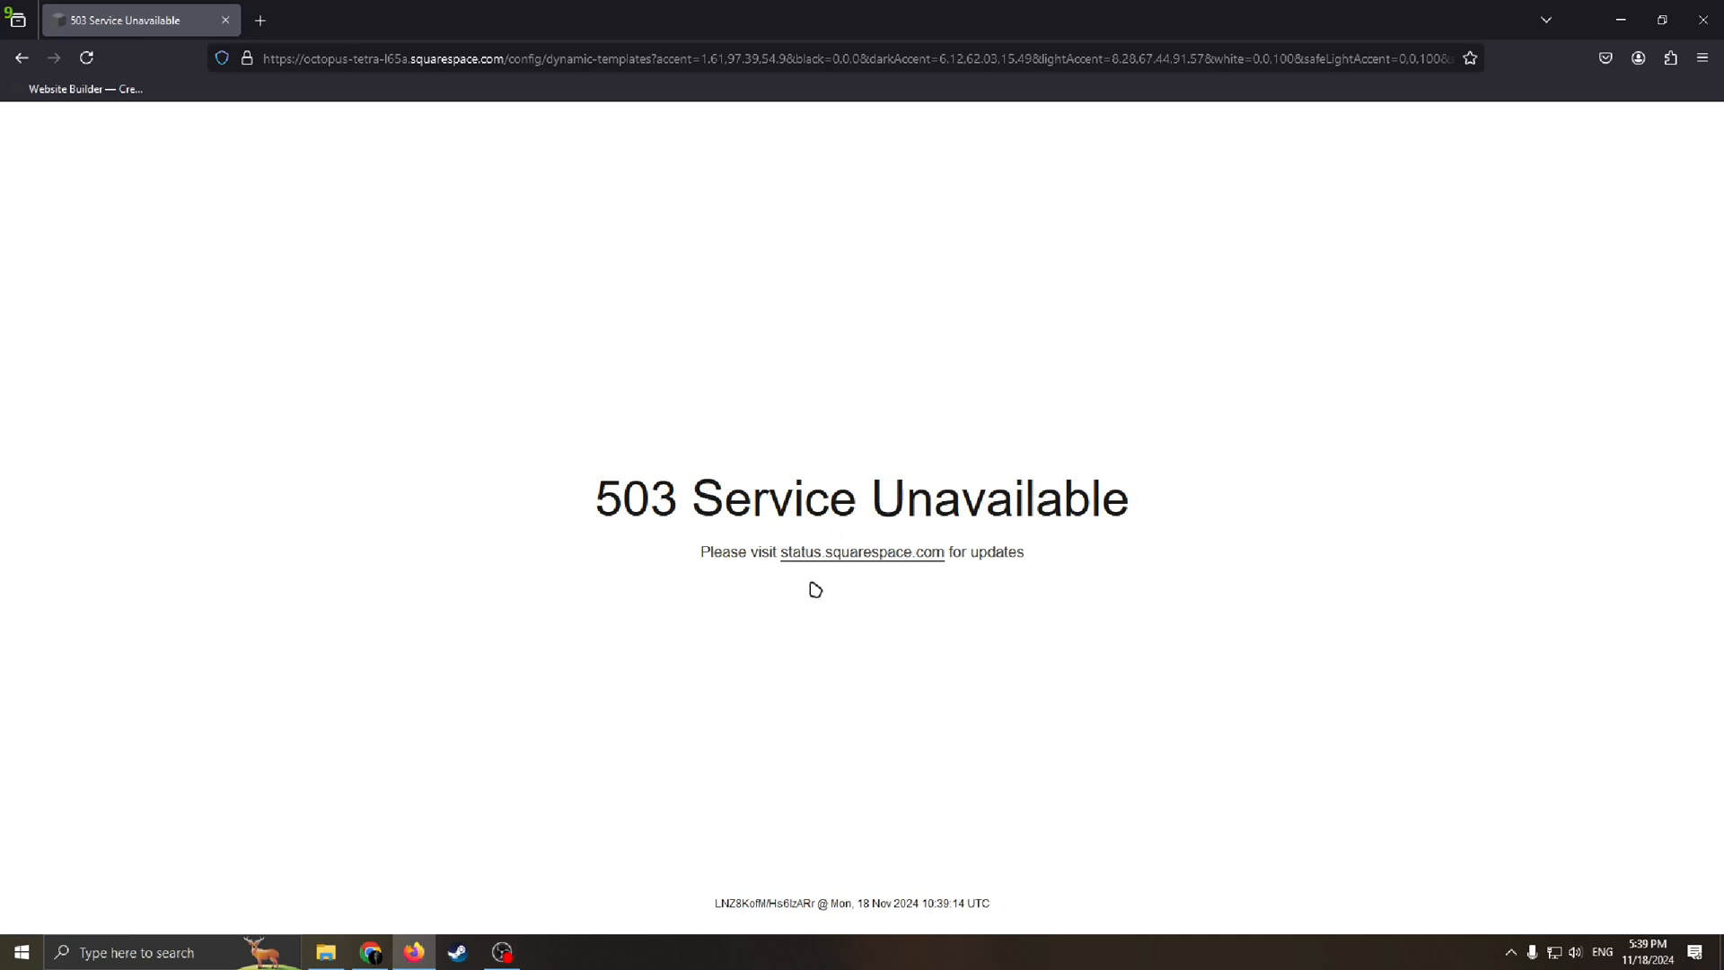
pyautogui.click(86, 57)
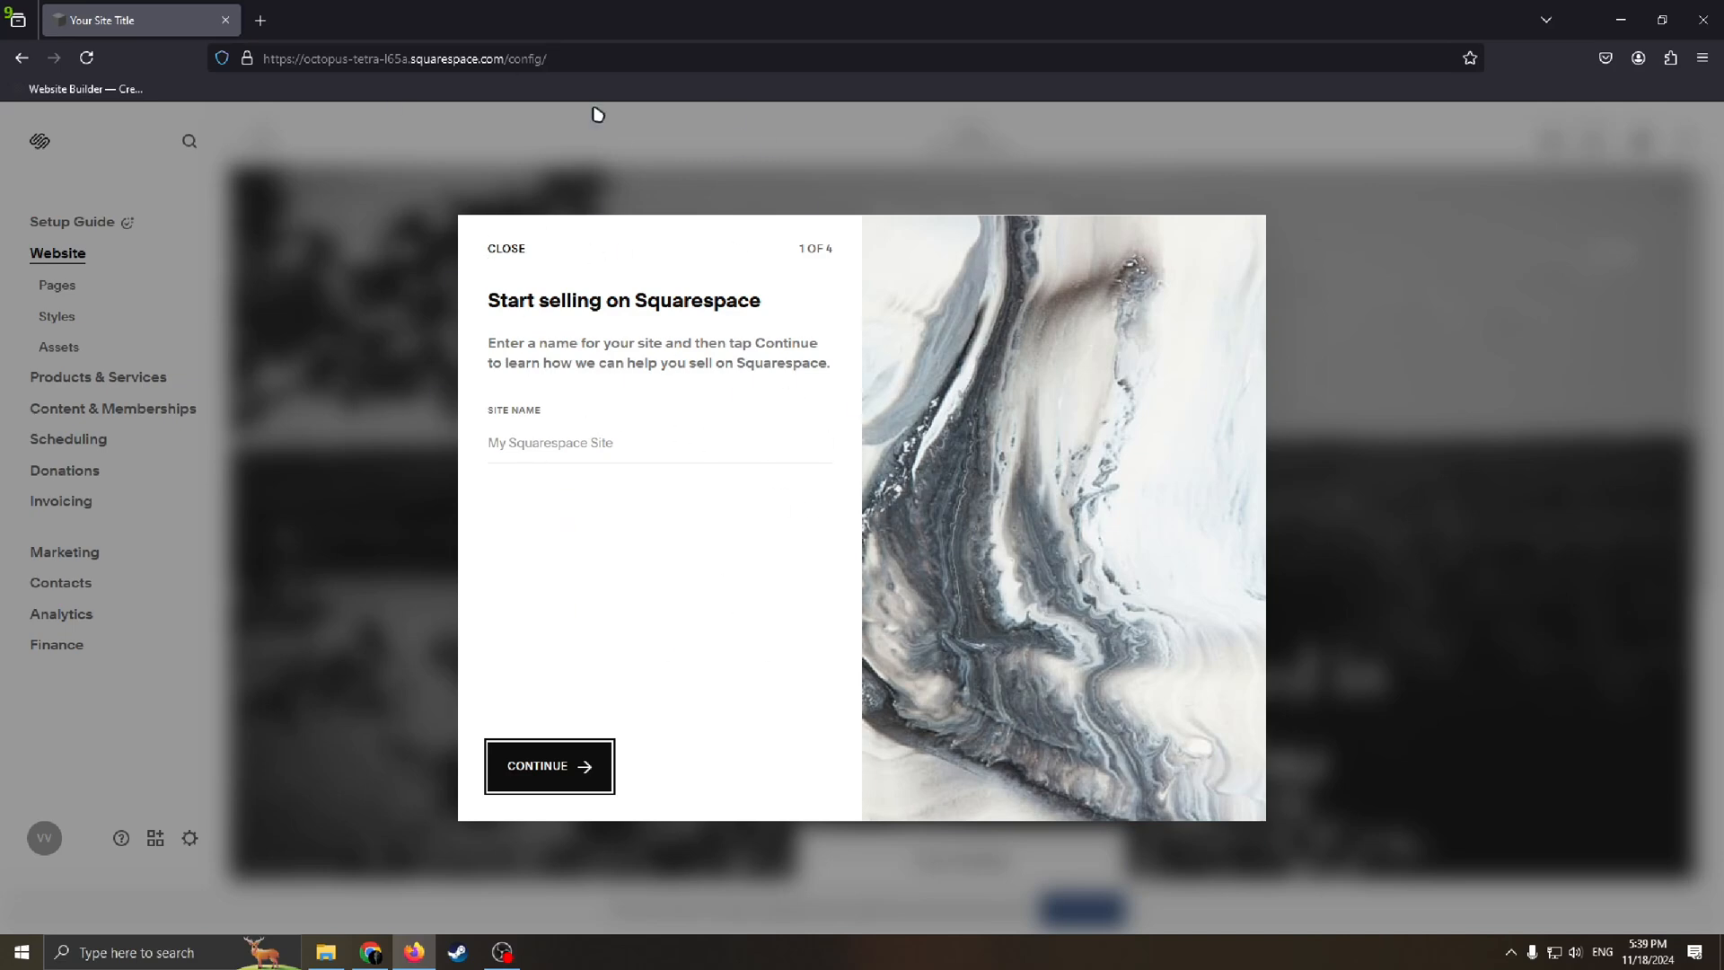
# Name the site "Wedding" followed by the couple's first names joined with "&", and continue the setup introduction
pyautogui.click(638, 413)
pyautogui.click(552, 440)
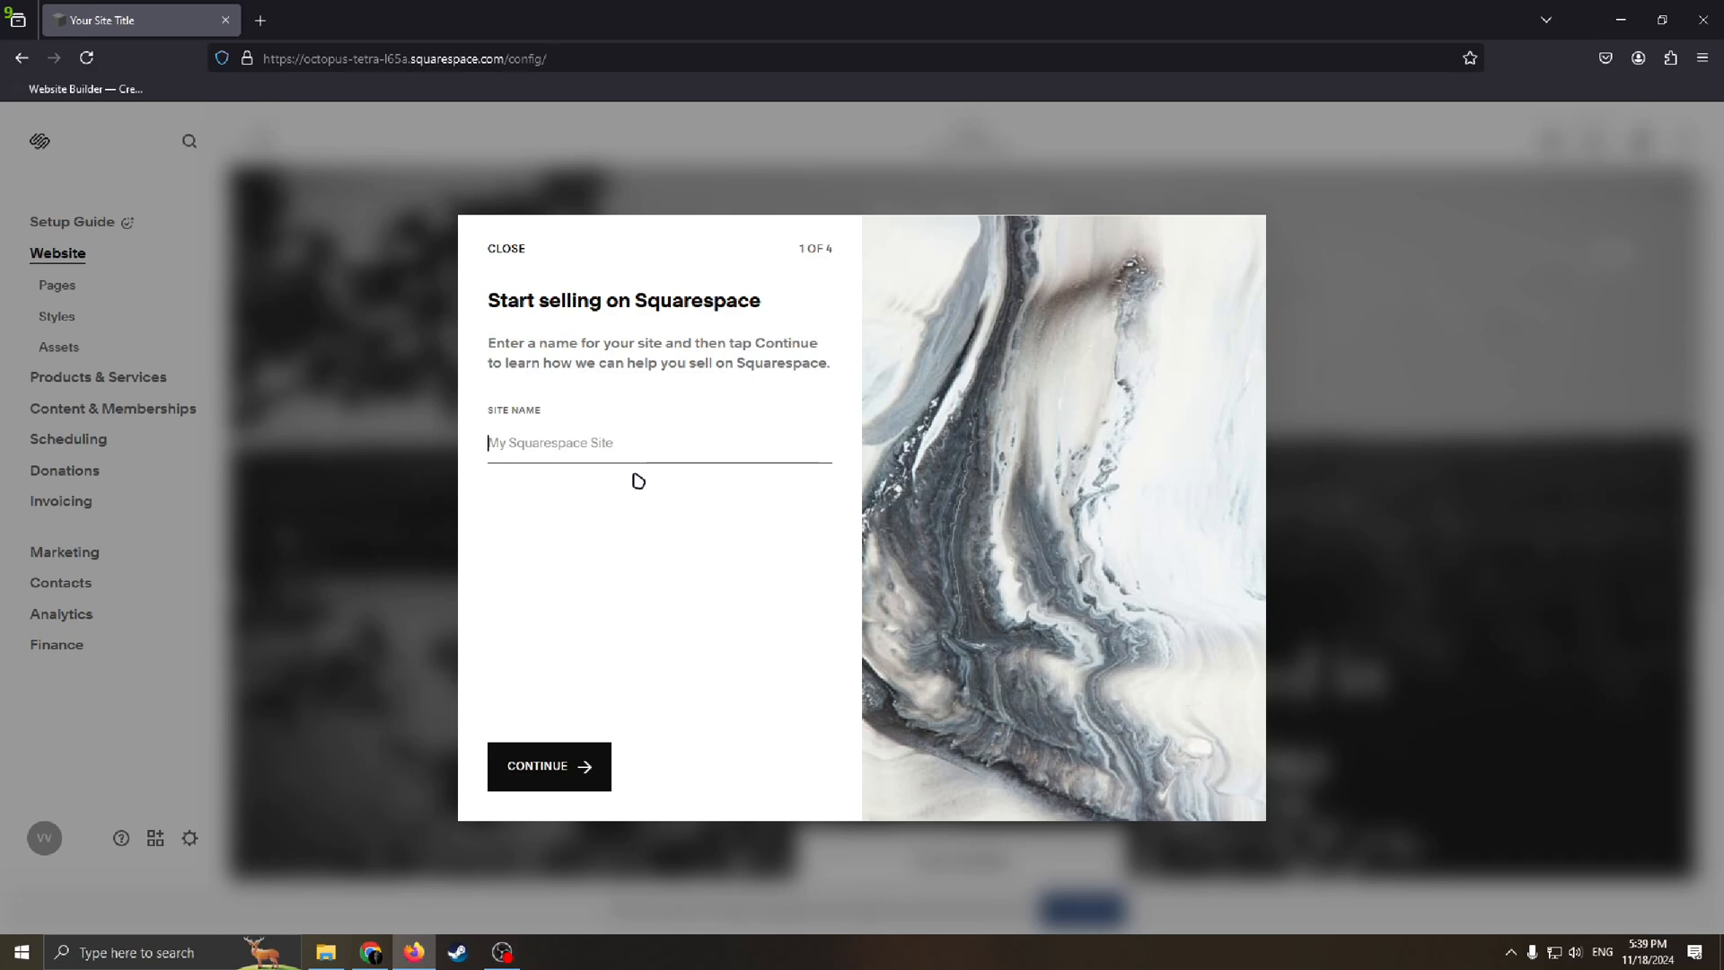
pyautogui.write('Wed')
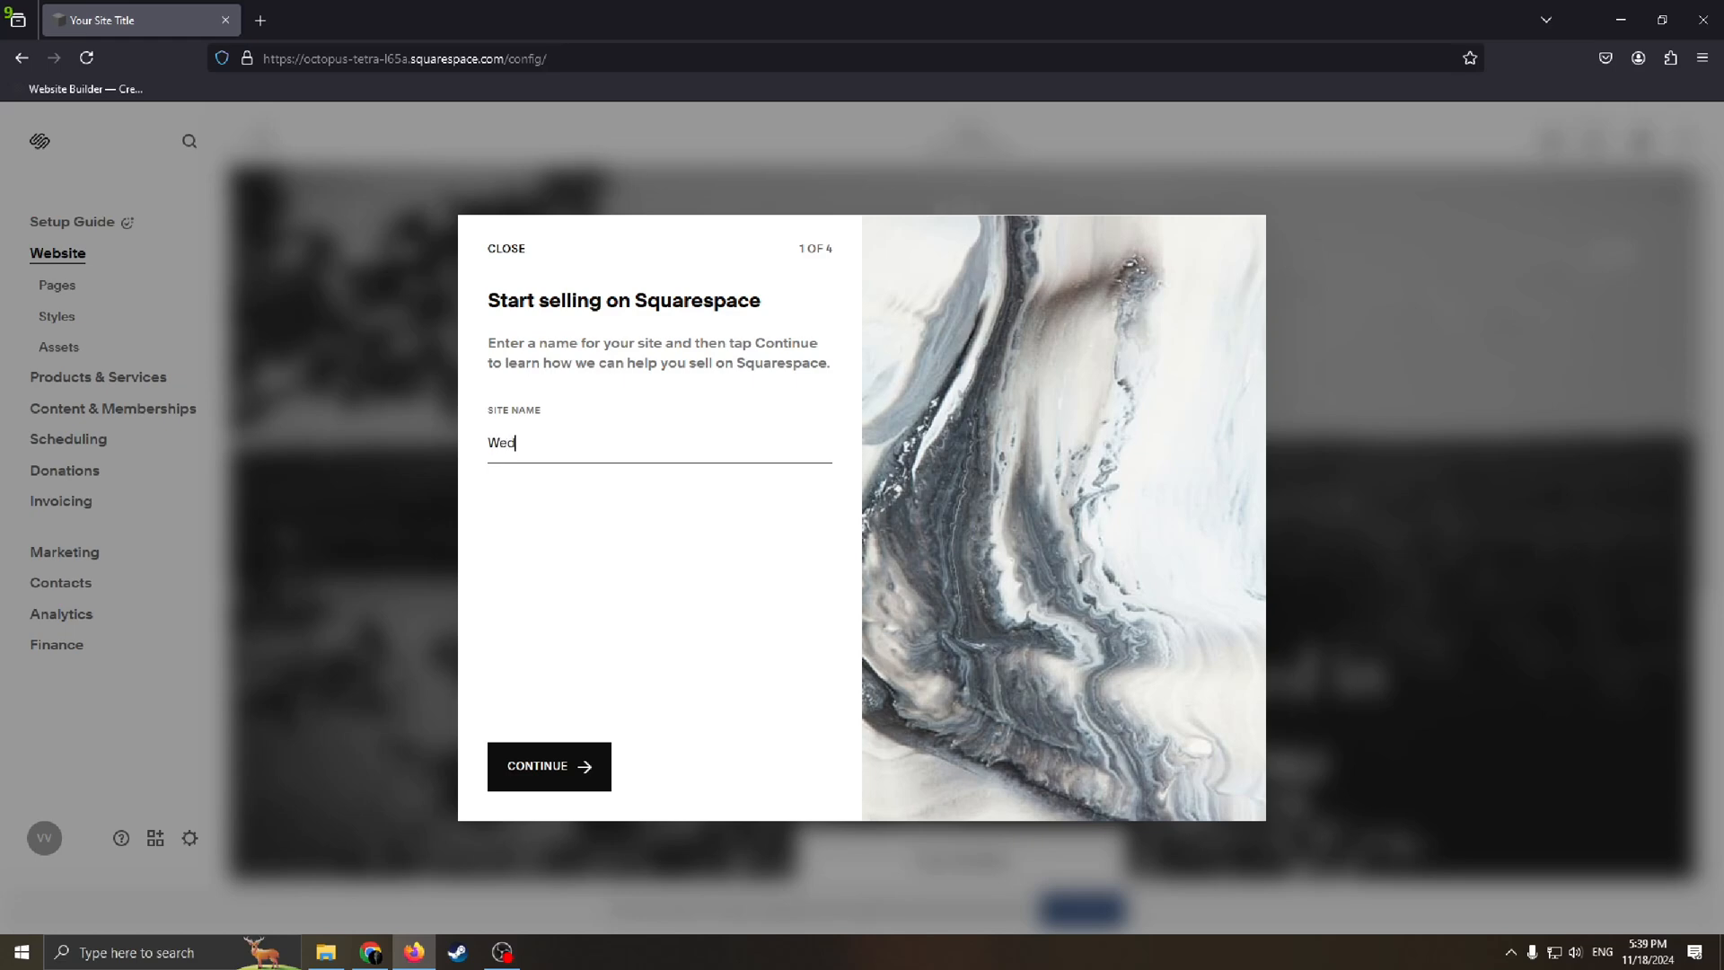
pyautogui.write('ding Vlad')
pyautogui.write('&')
pyautogui.write('Ann')
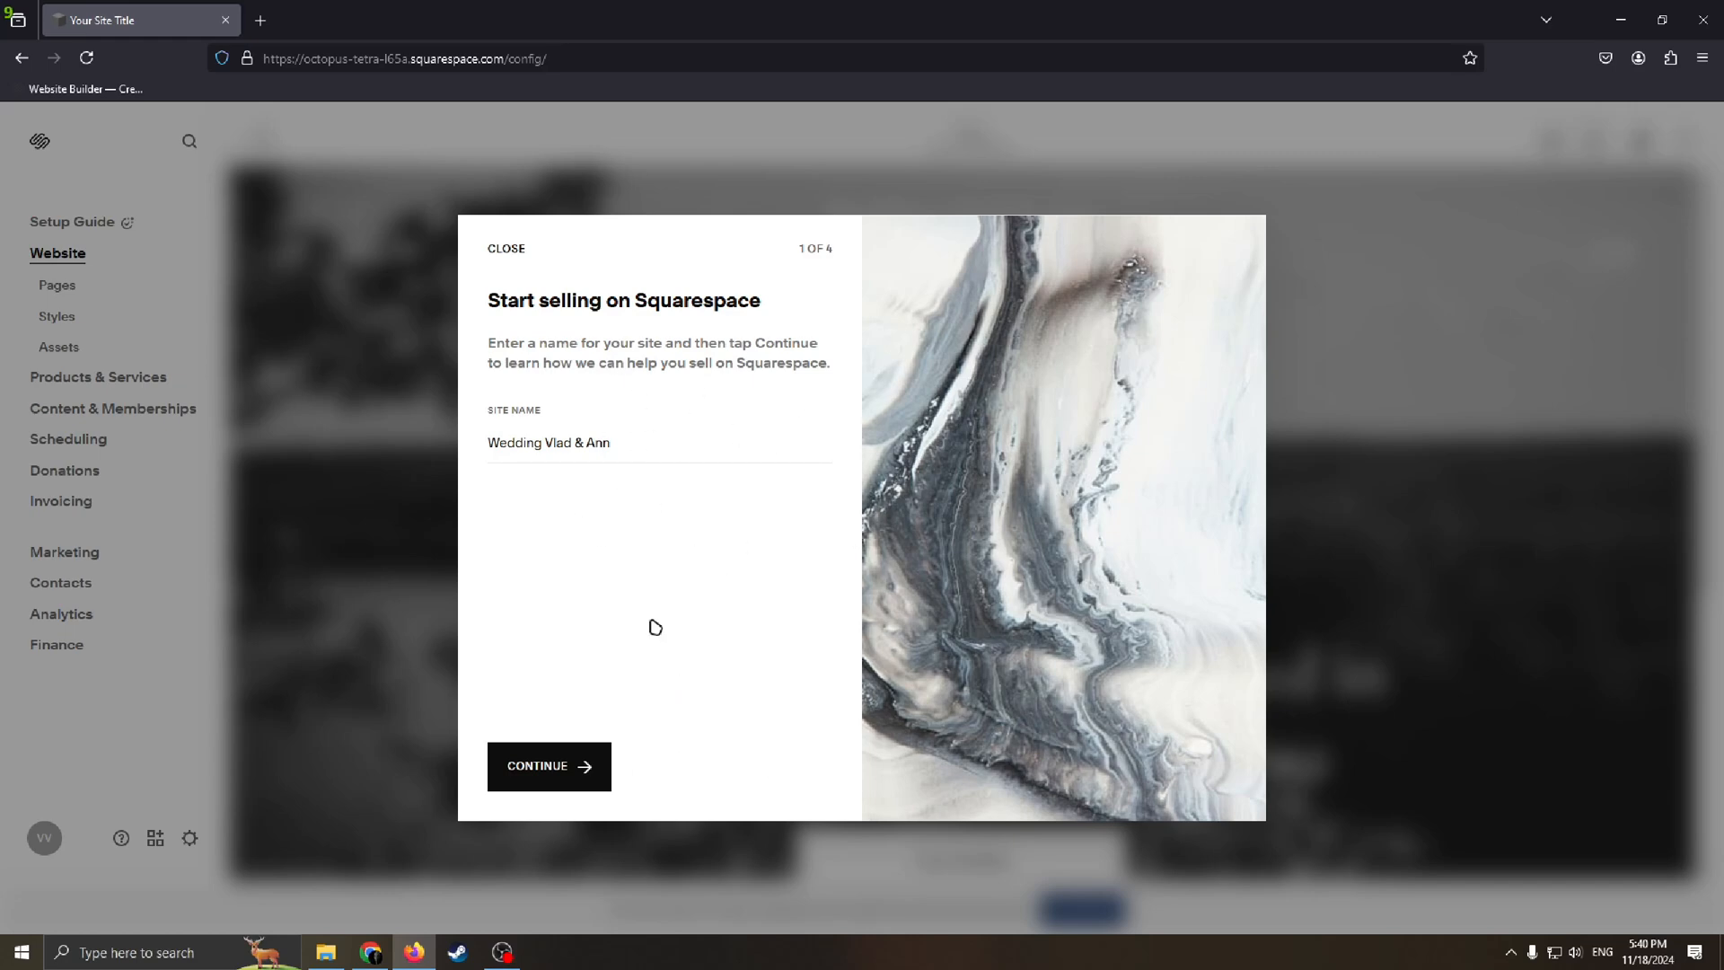
pyautogui.click(579, 765)
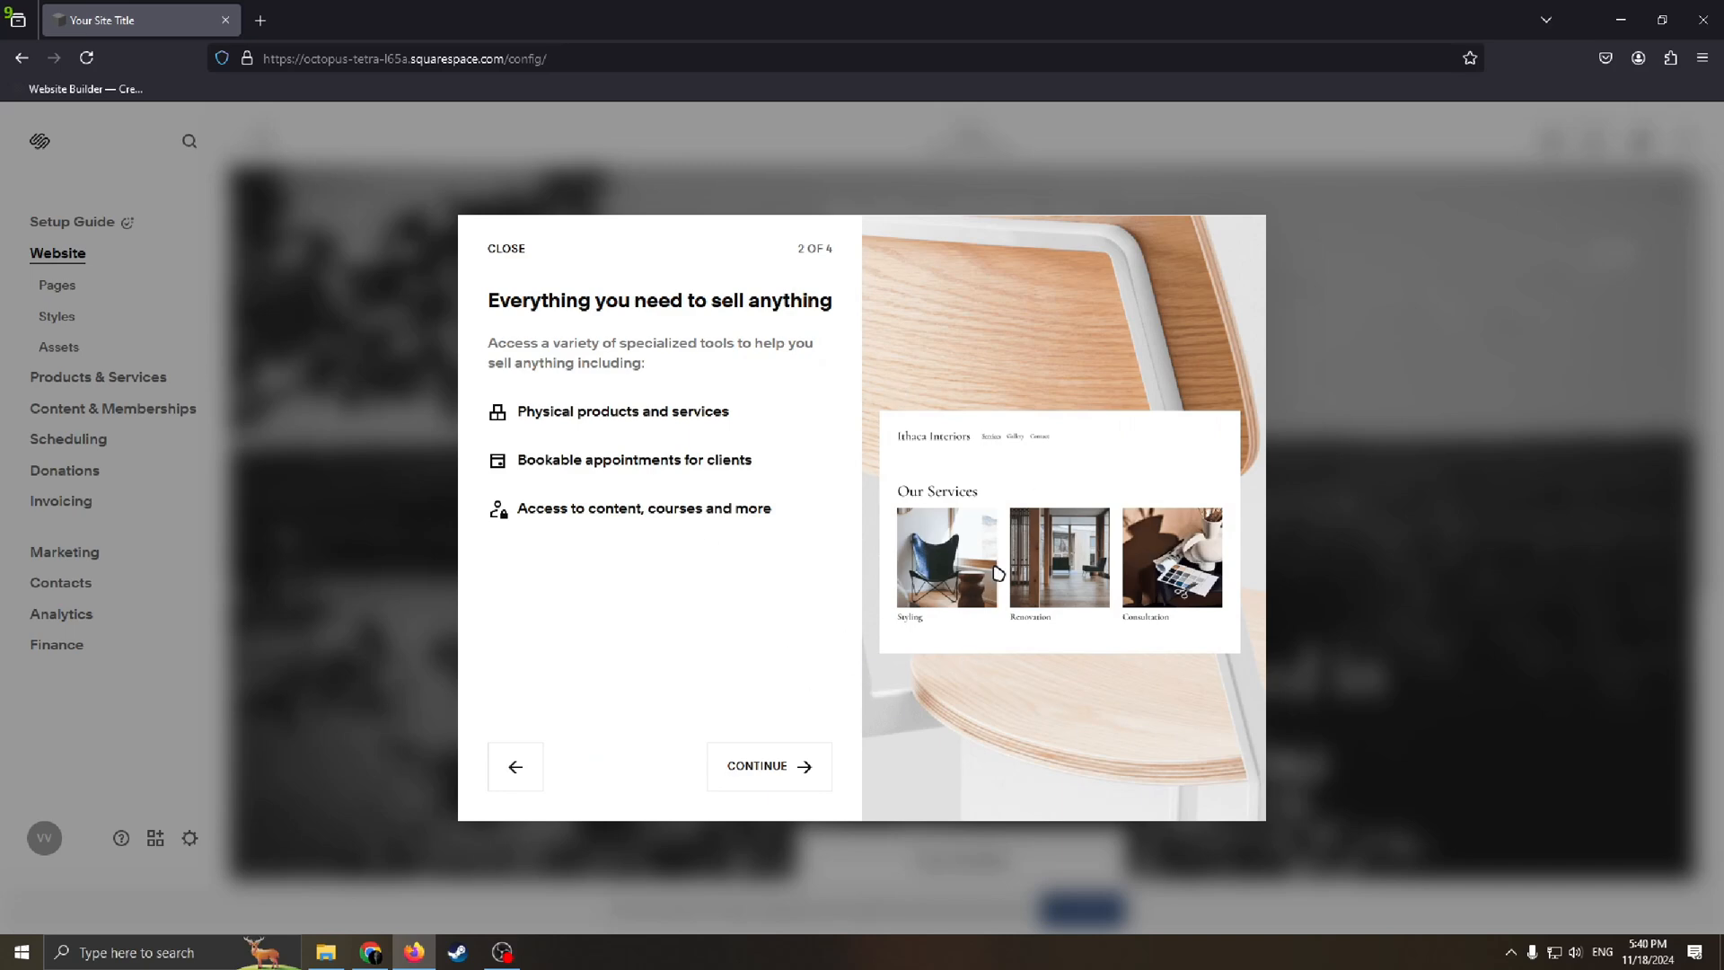
# Finish the setup introduction and dismiss the Invoicing tip over the site preview
pyautogui.click(758, 766)
pyautogui.click(759, 765)
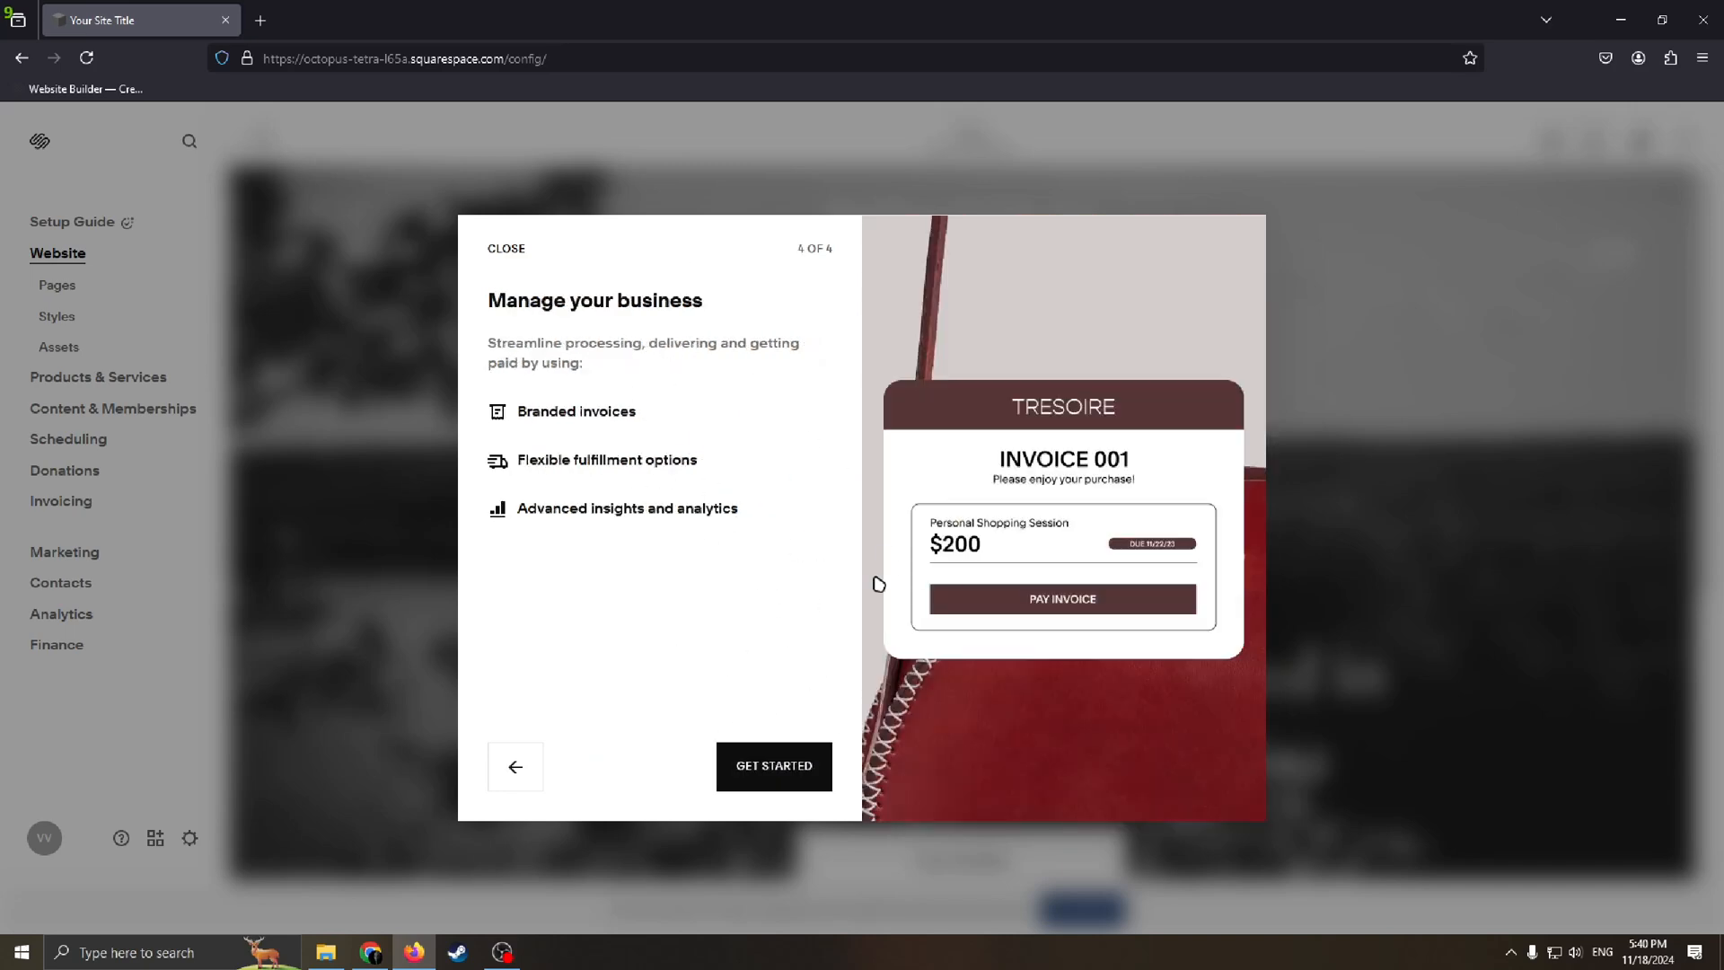
pyautogui.click(775, 779)
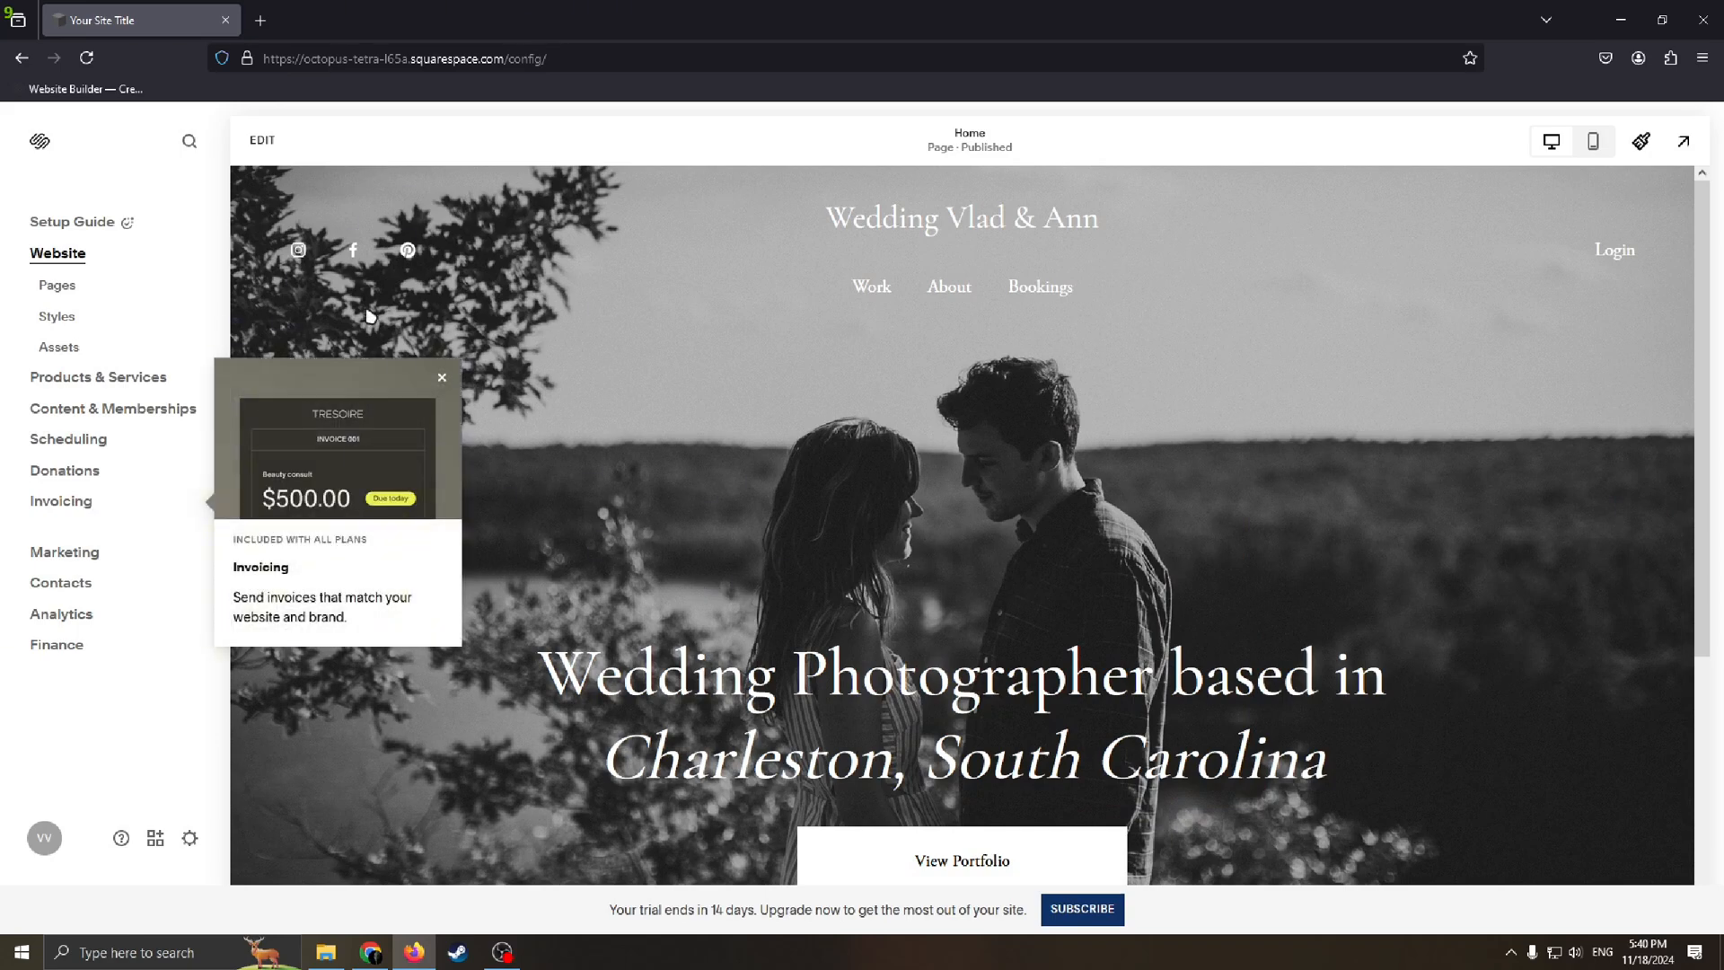
pyautogui.click(431, 388)
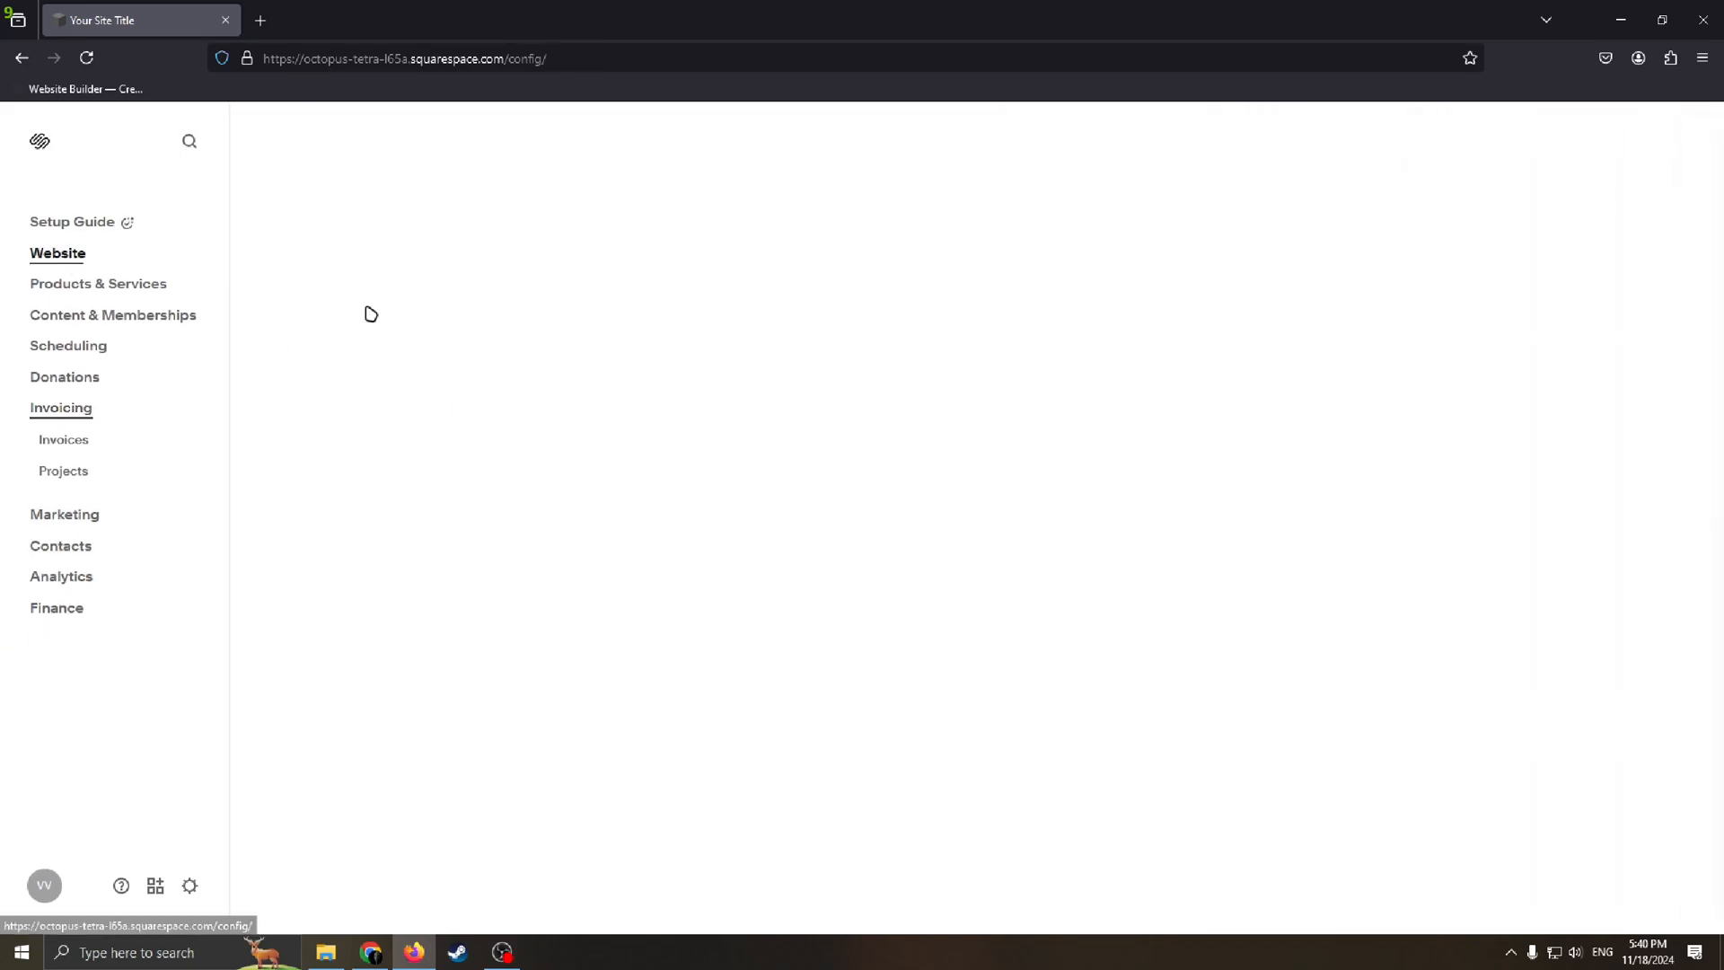
pyautogui.scroll(-5, 898, 538)
pyautogui.scroll(5, 935, 584)
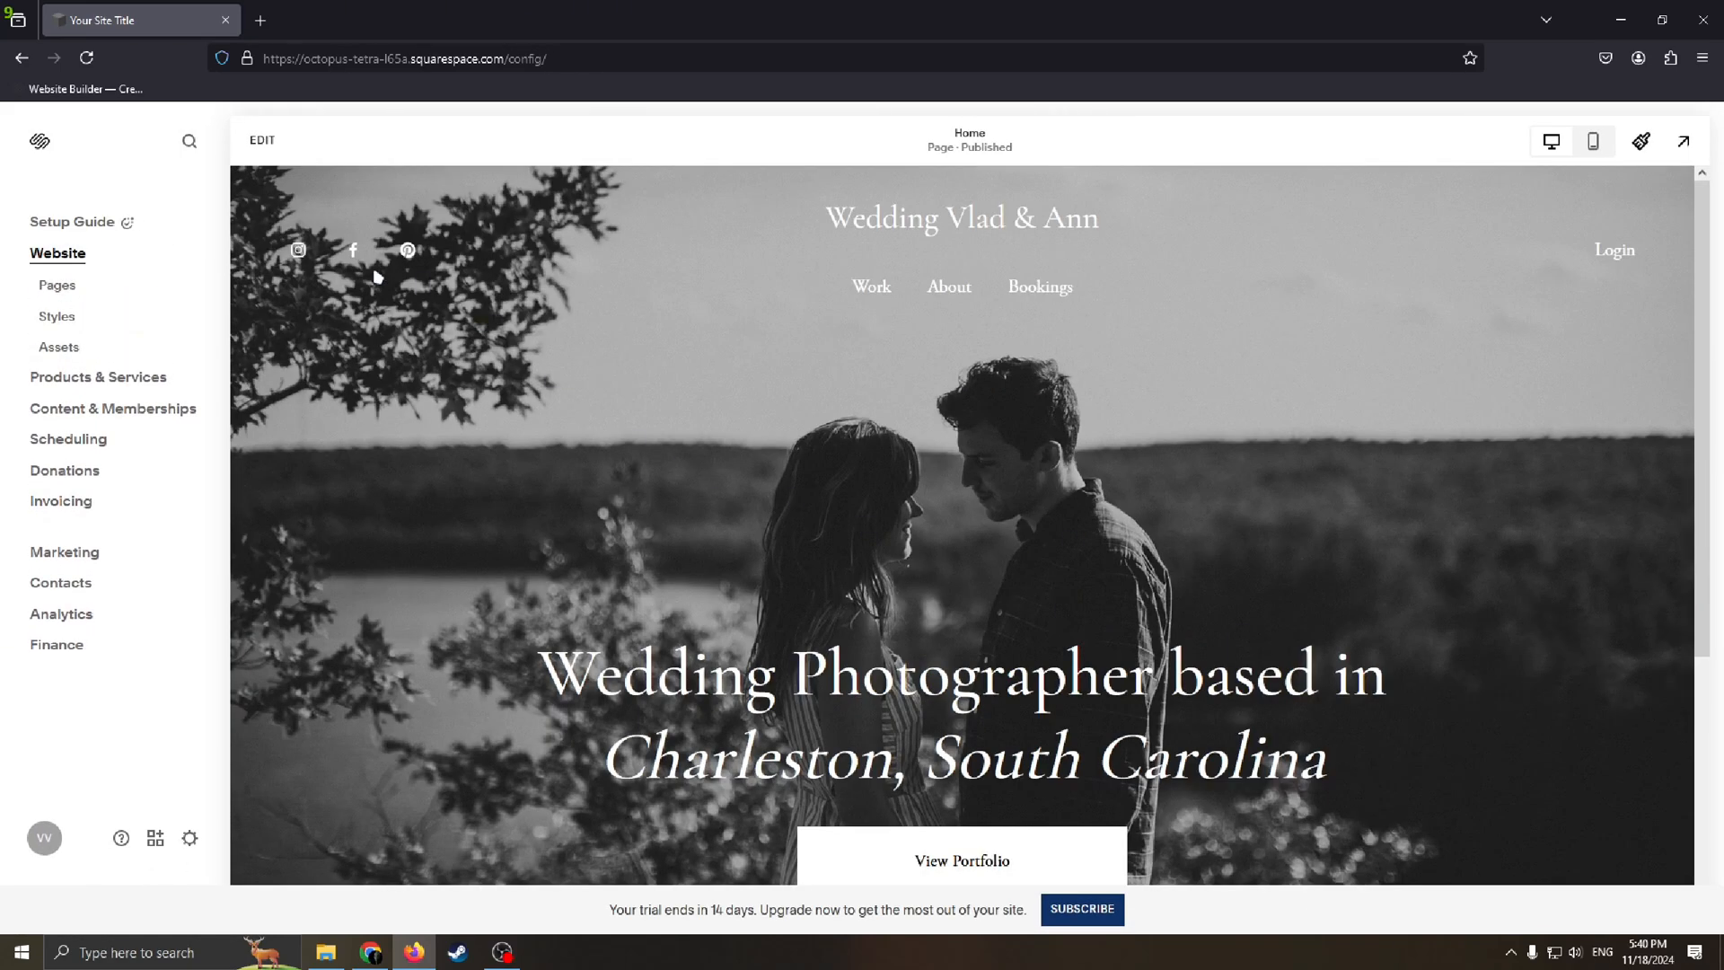
# Move the Home page from Not Linked to the start of the Main Navigation and return to the website overview
pyautogui.click(56, 286)
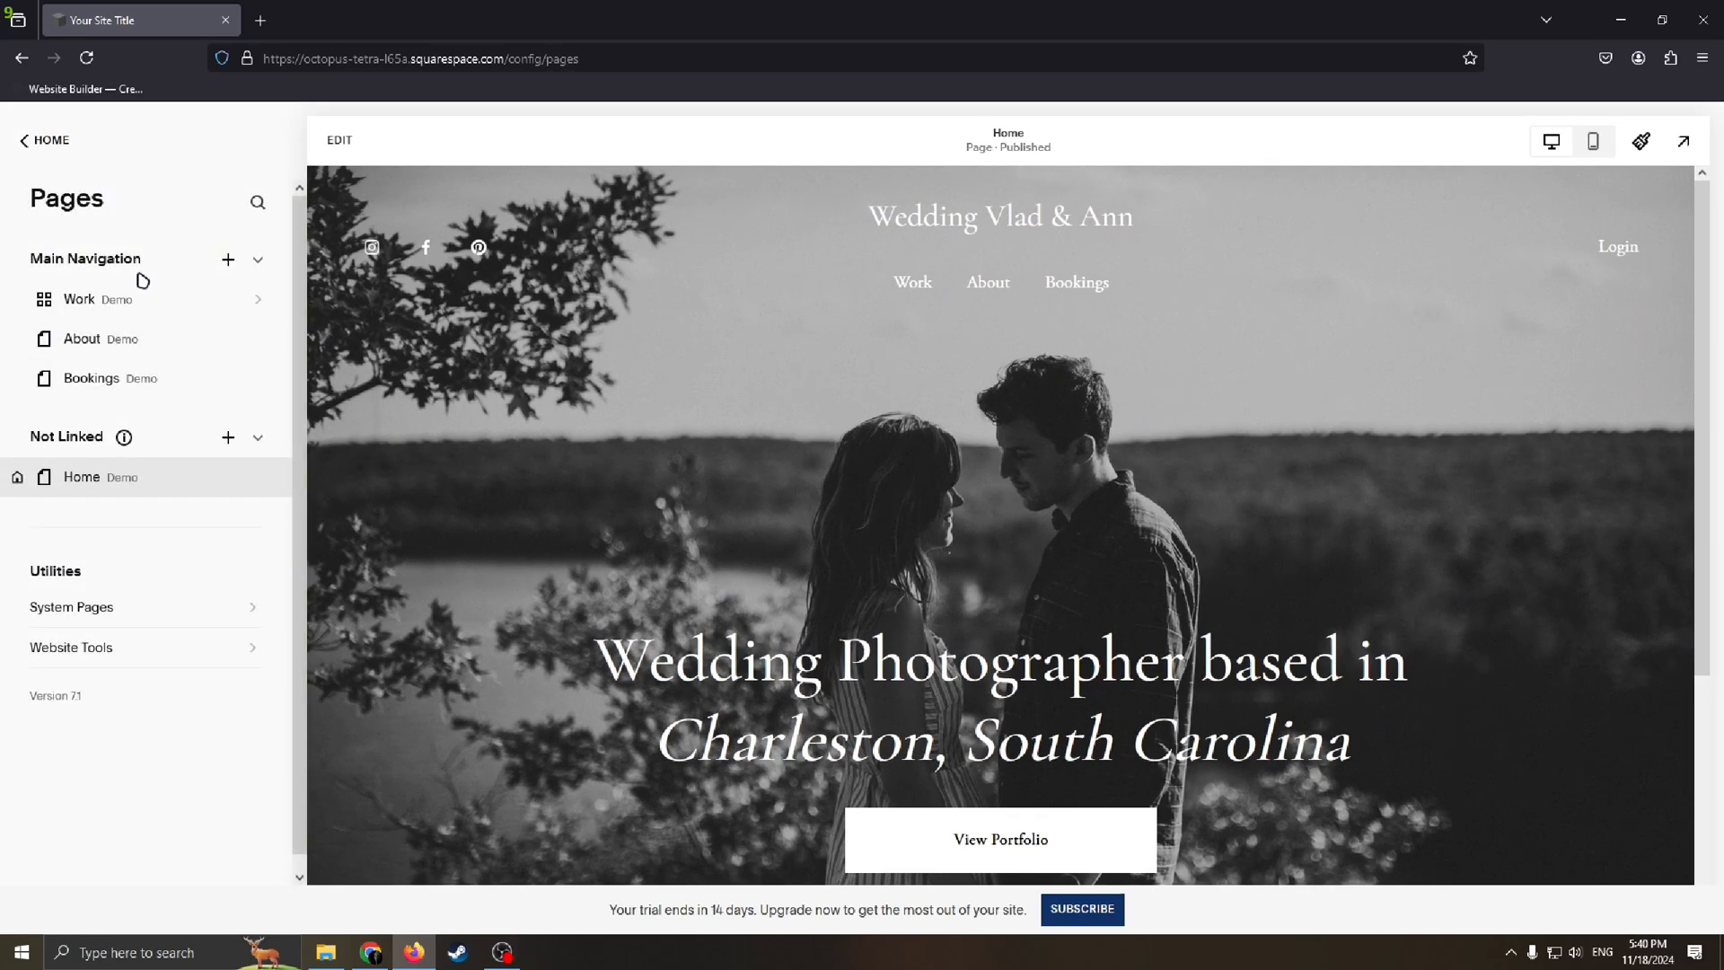
pyautogui.moveTo(141, 261); pyautogui.dragTo(43, 257)
pyautogui.click(135, 265)
pyautogui.moveTo(103, 467); pyautogui.dragTo(94, 300)
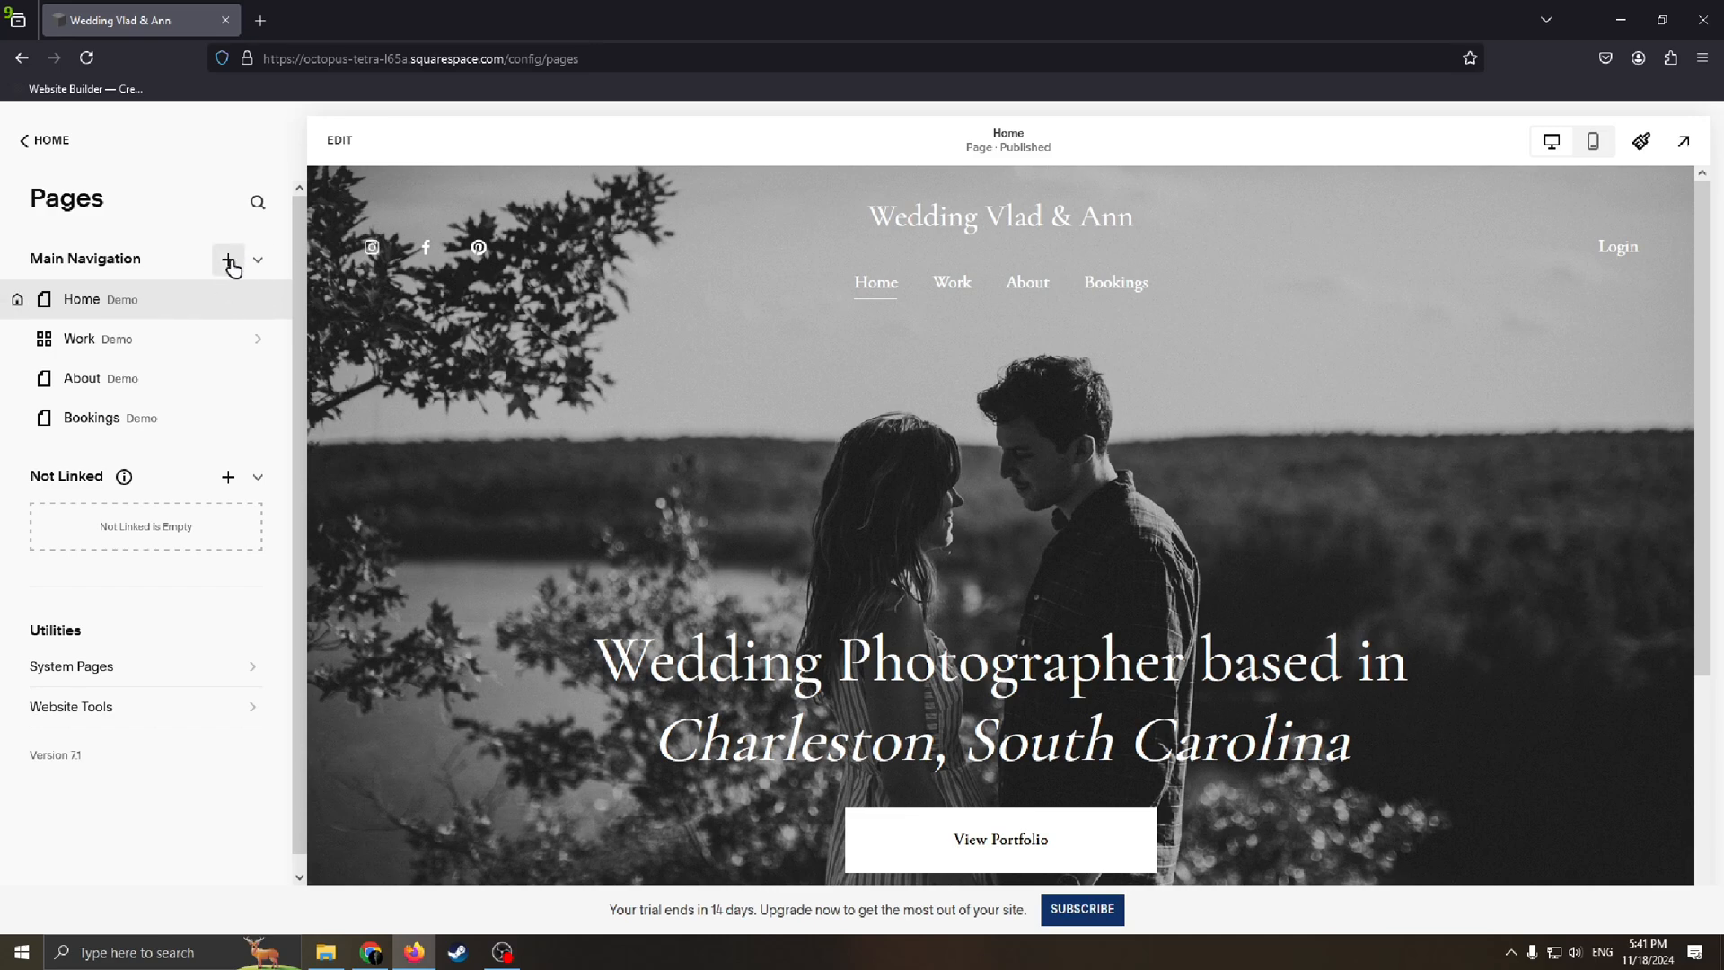
pyautogui.click(23, 141)
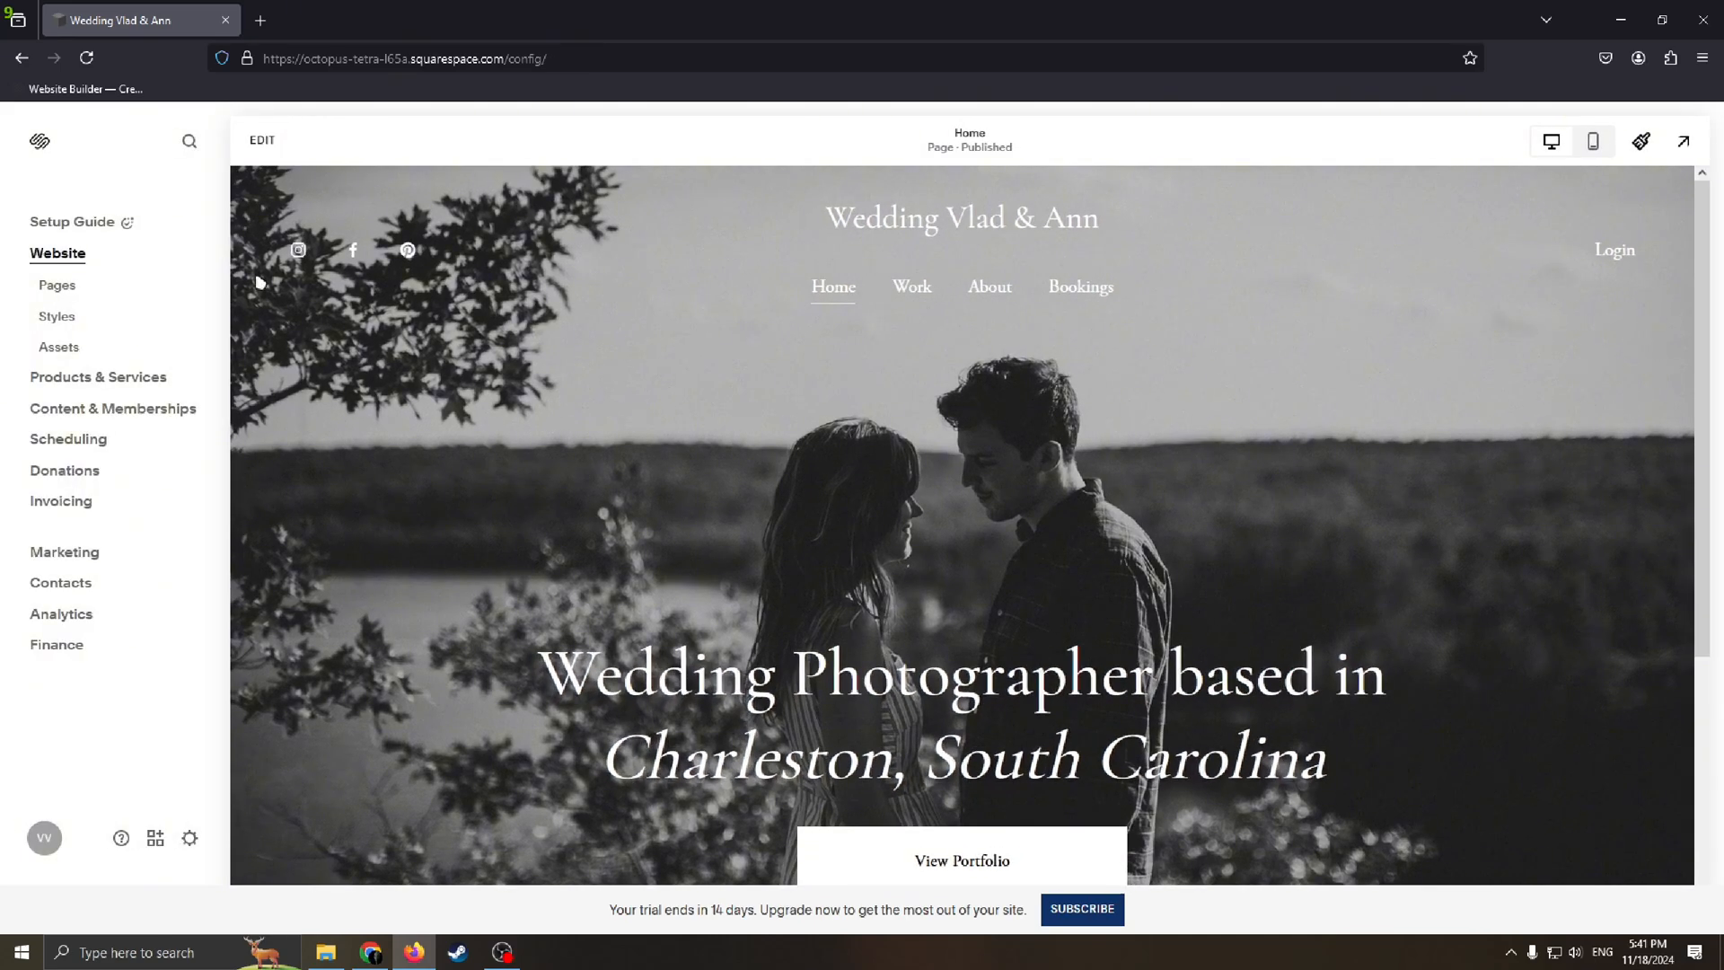
# Reload the website dashboard after a glance at the site styles, and open the Home page for editing
pyautogui.click(76, 323)
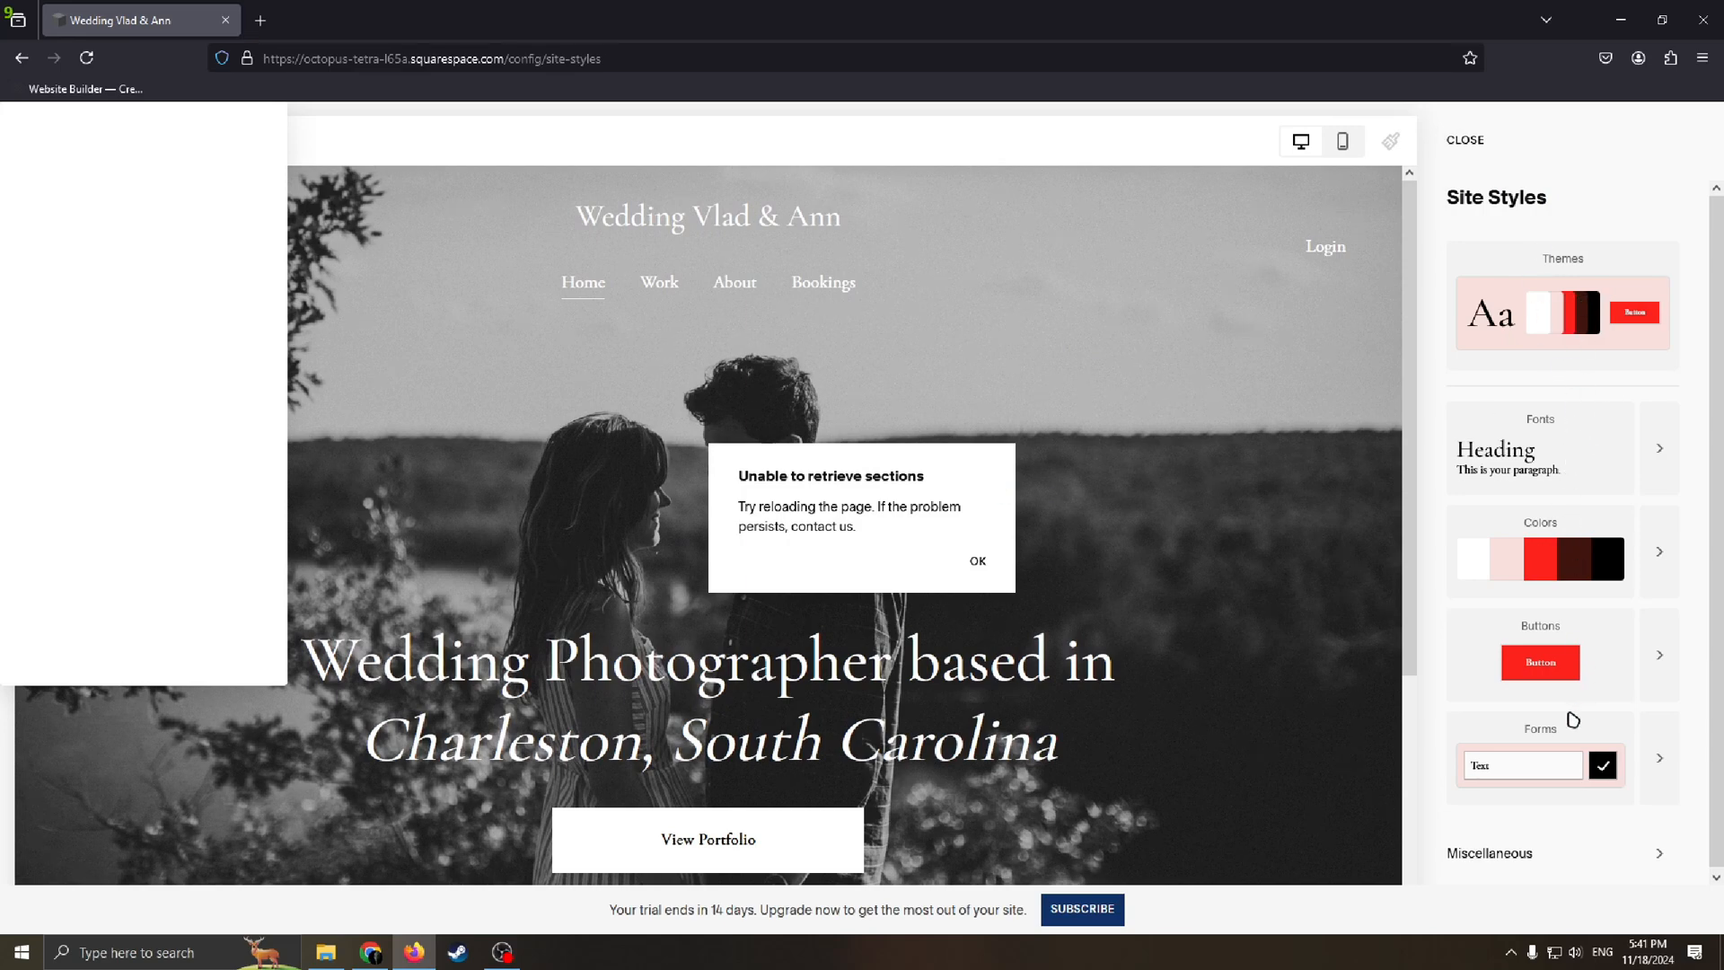
pyautogui.click(94, 61)
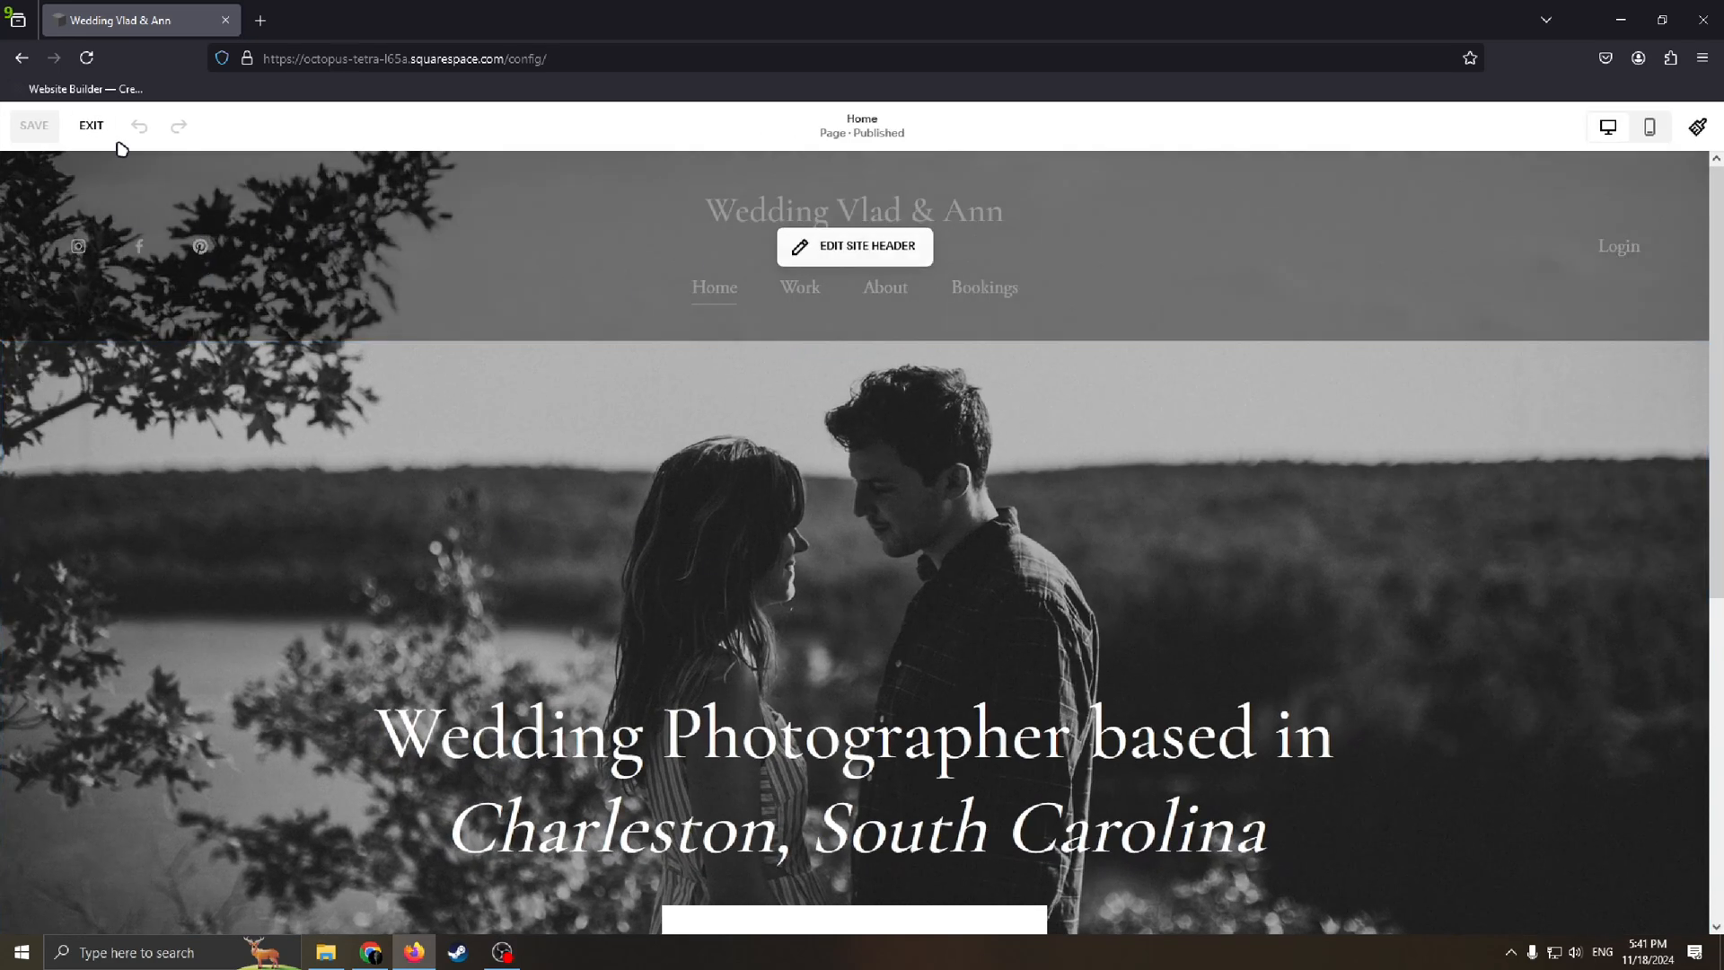
pyautogui.click(90, 126)
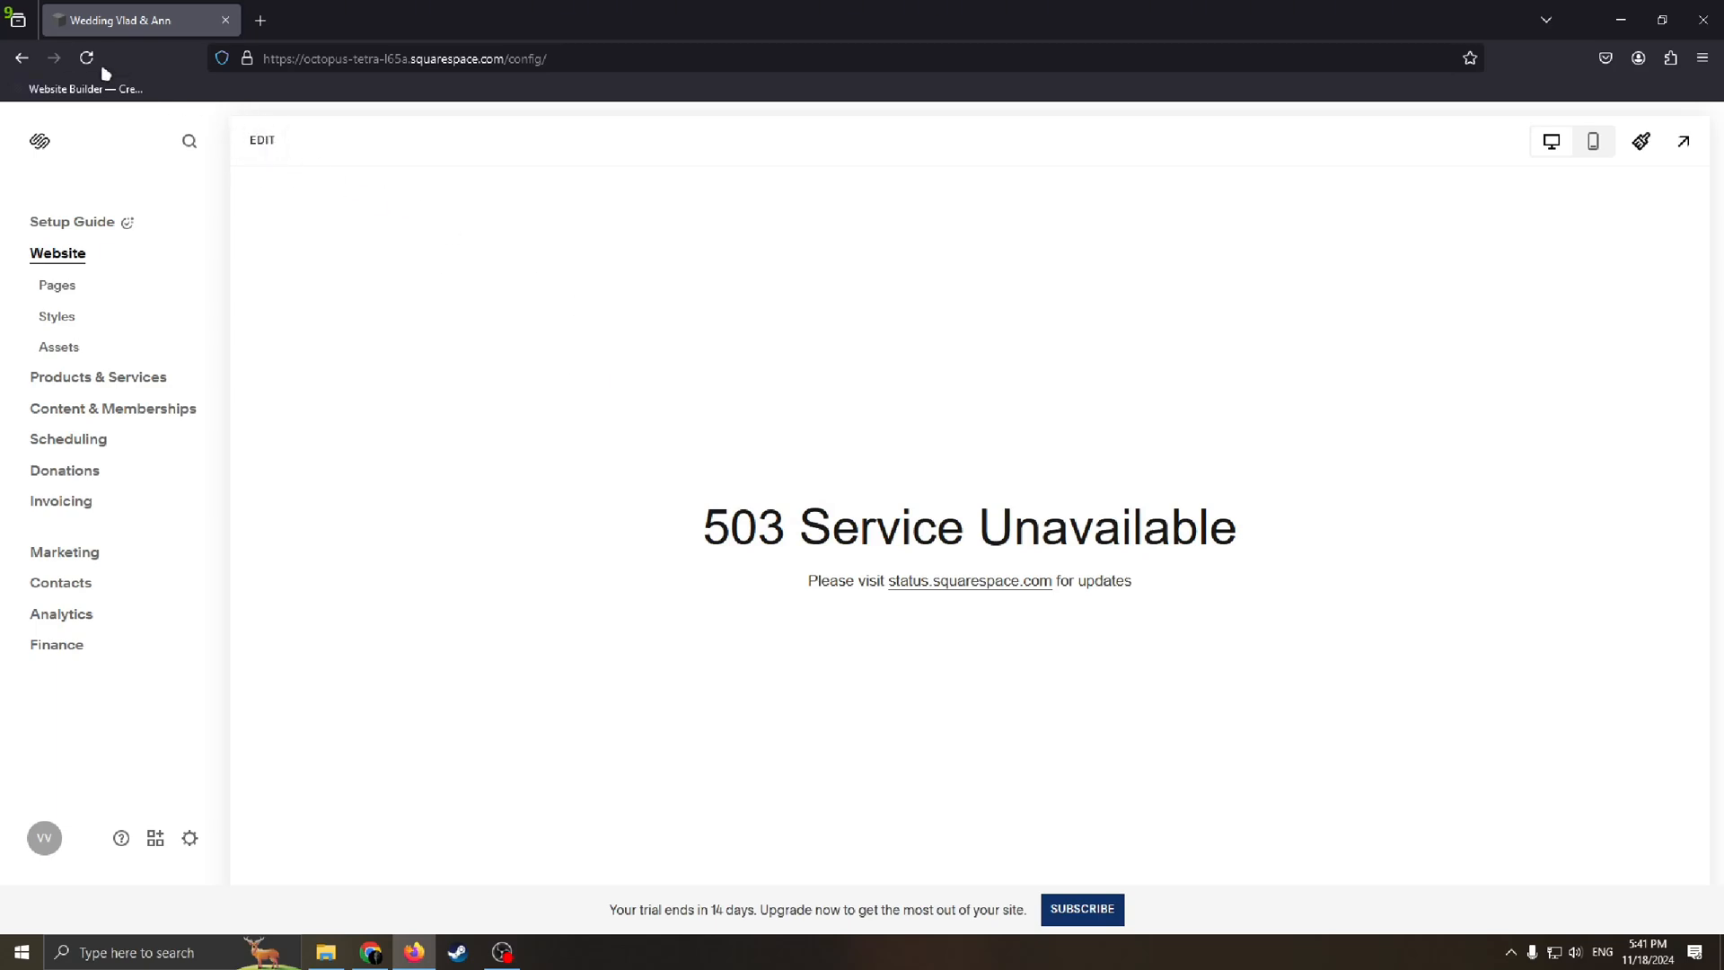
pyautogui.click(88, 61)
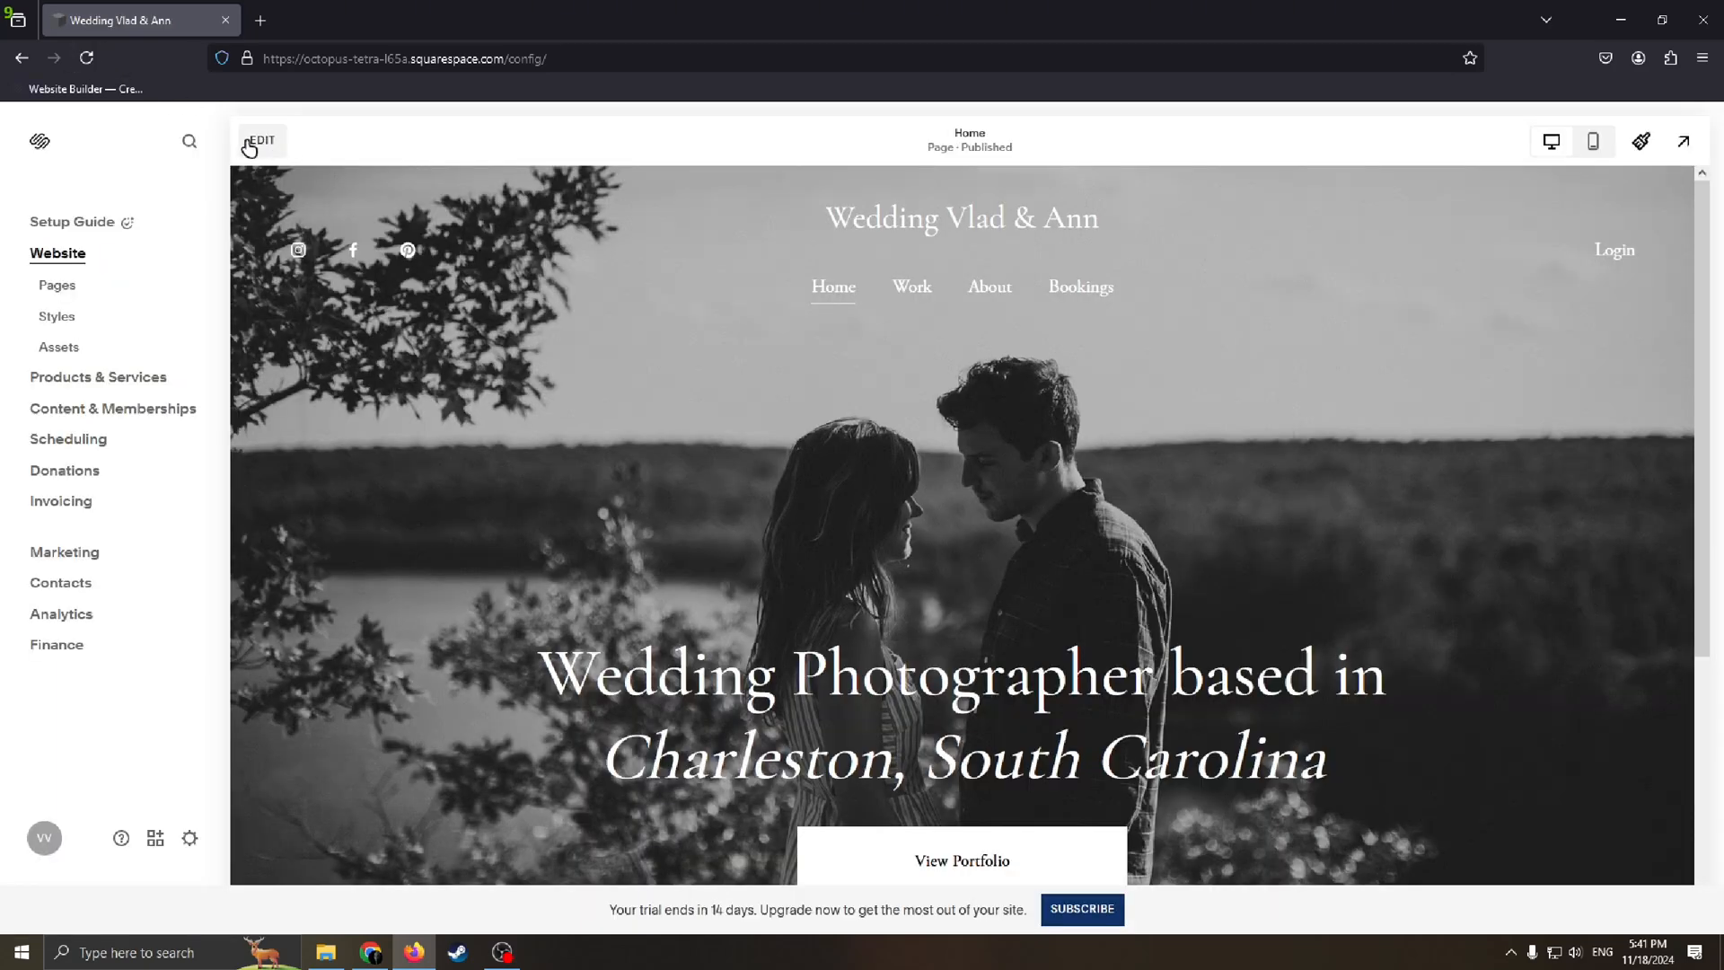
pyautogui.click(253, 145)
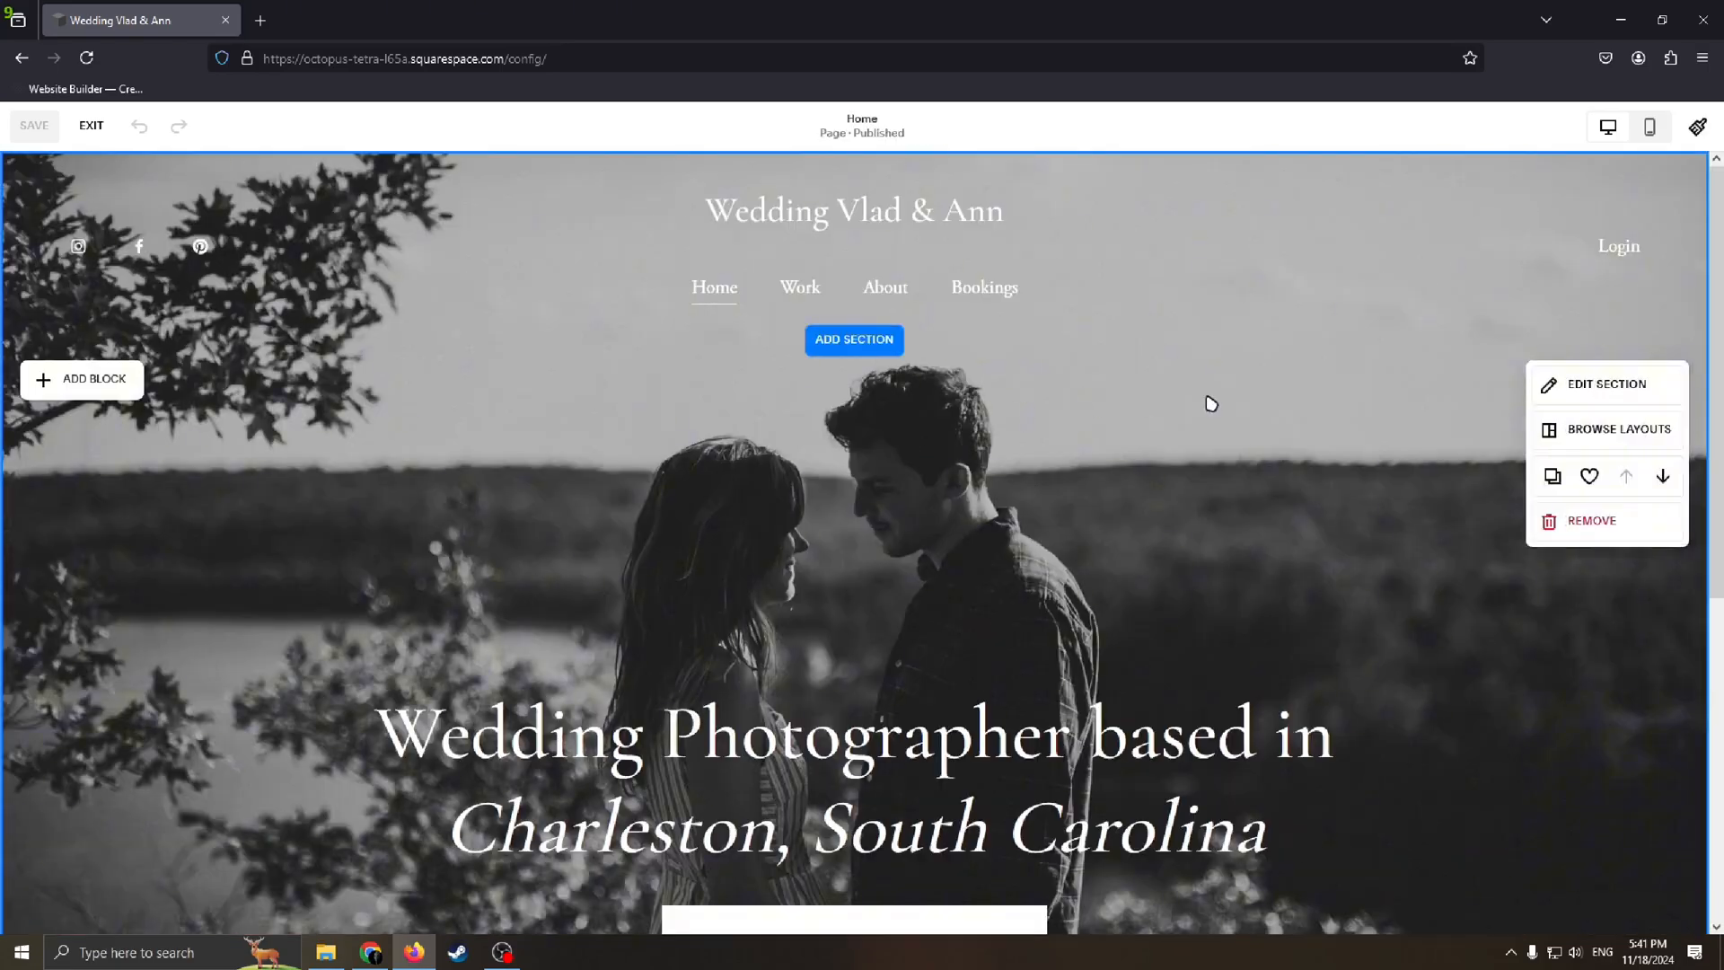
# Examine the Home page's header, hero photo section and footer in the editor
pyautogui.scroll(-4, 1211, 404)
pyautogui.scroll(4, 1077, 449)
pyautogui.scroll(-5, 1150, 503)
pyautogui.scroll(5, 1143, 332)
pyautogui.scroll(-5, 1039, 492)
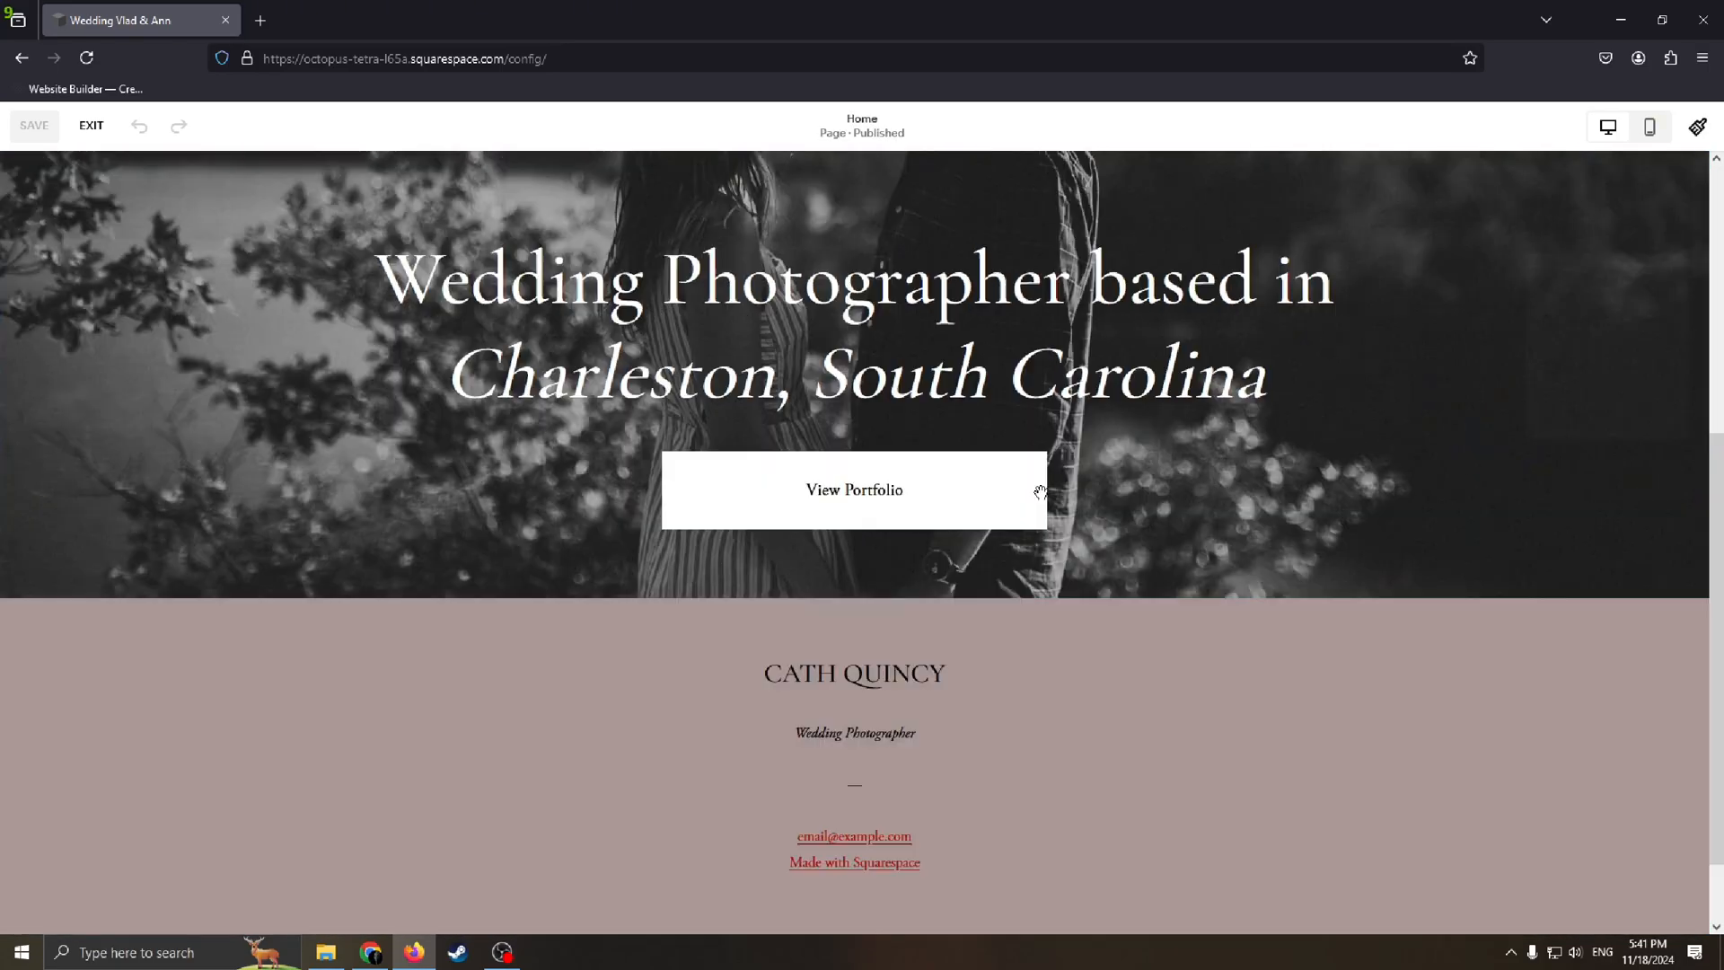
pyautogui.scroll(5, 1040, 492)
pyautogui.scroll(-5, 893, 396)
pyautogui.scroll(5, 982, 481)
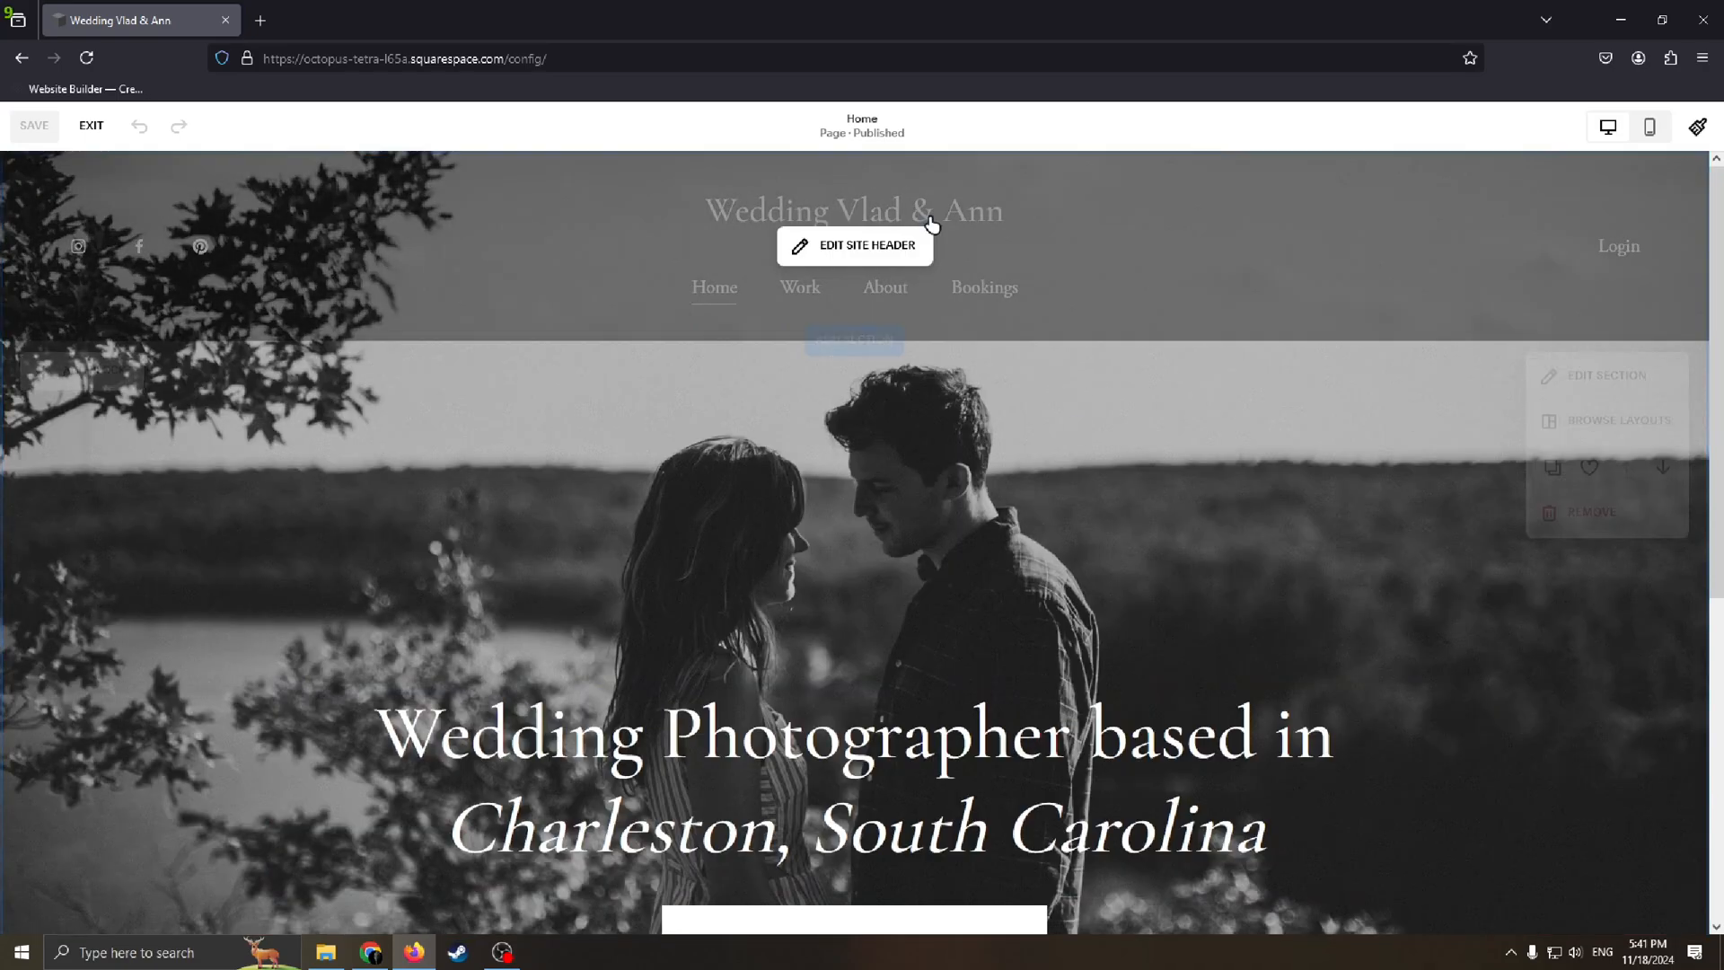
pyautogui.scroll(-5, 1293, 413)
pyautogui.scroll(5, 1158, 368)
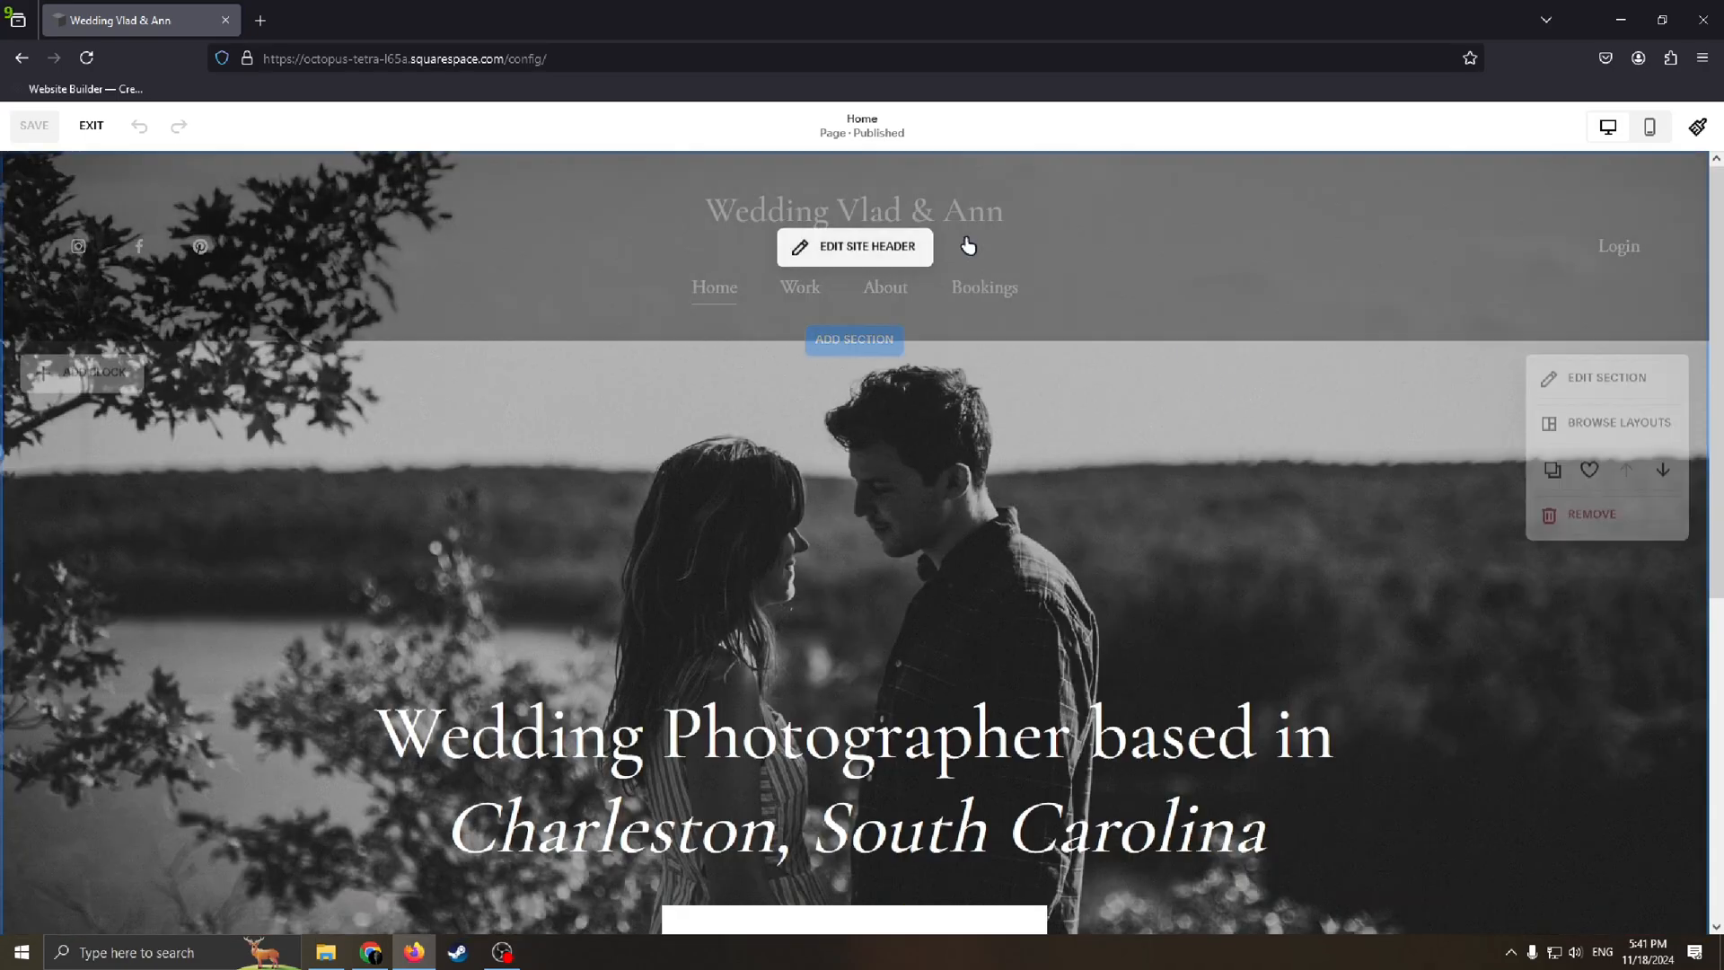
pyautogui.scroll(-5, 854, 277)
pyautogui.scroll(5, 846, 193)
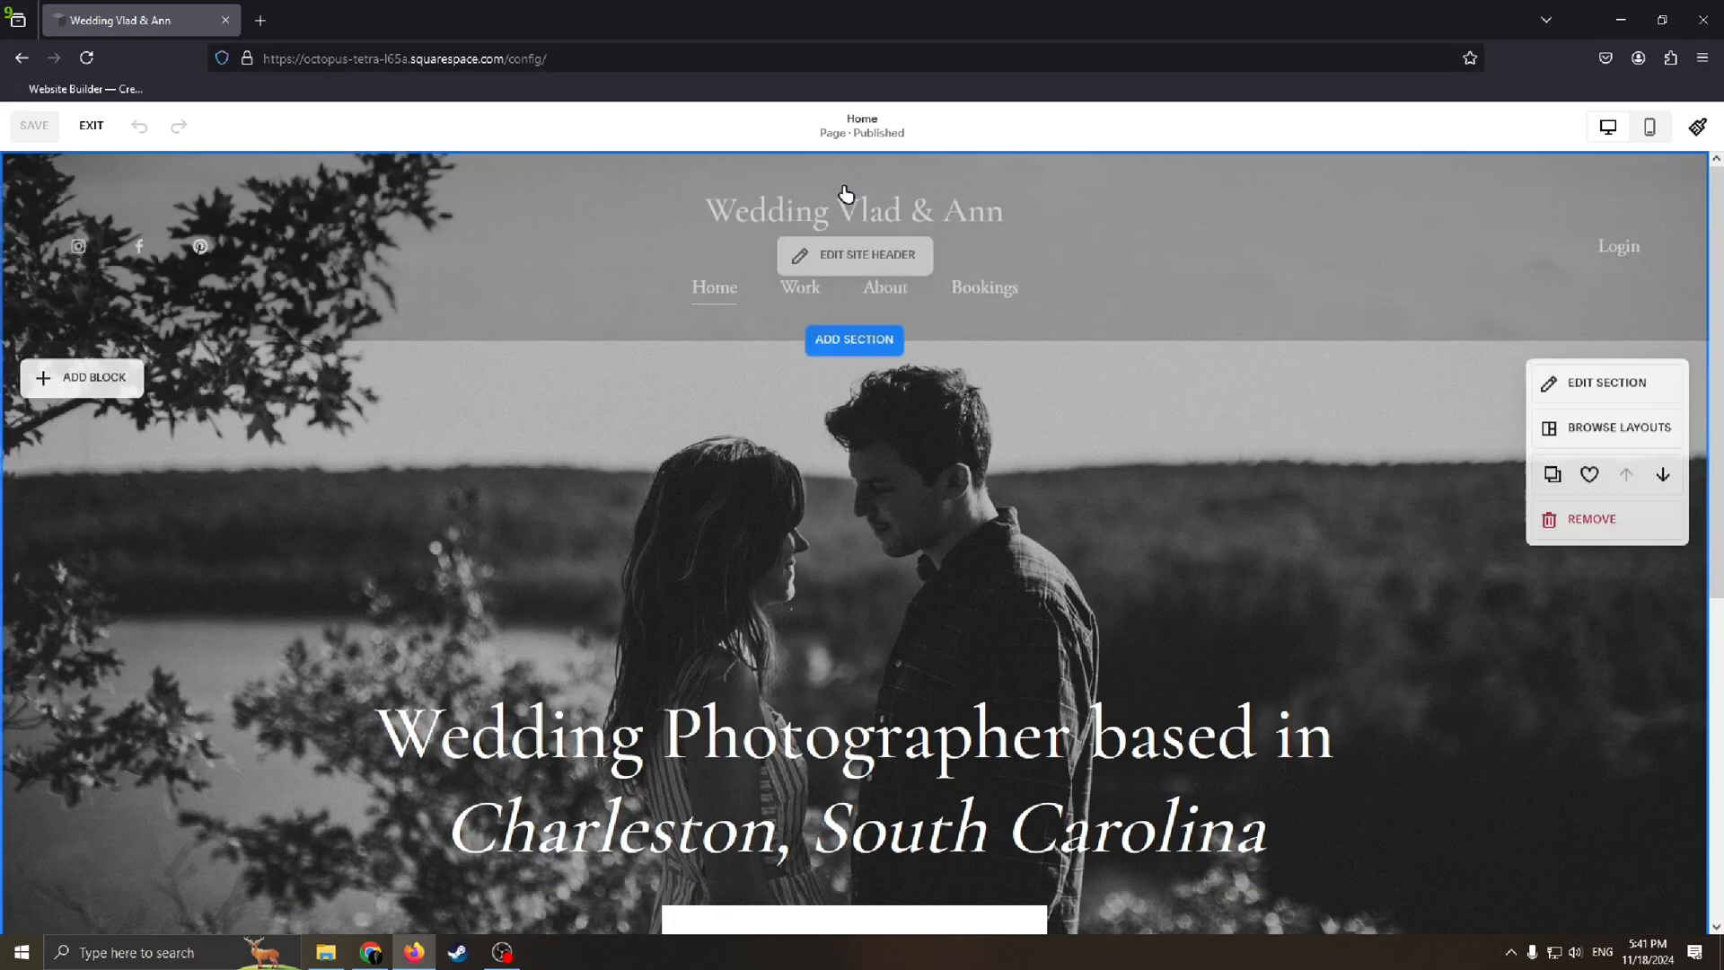
pyautogui.scroll(-2, 854, 328)
pyautogui.scroll(-3, 985, 596)
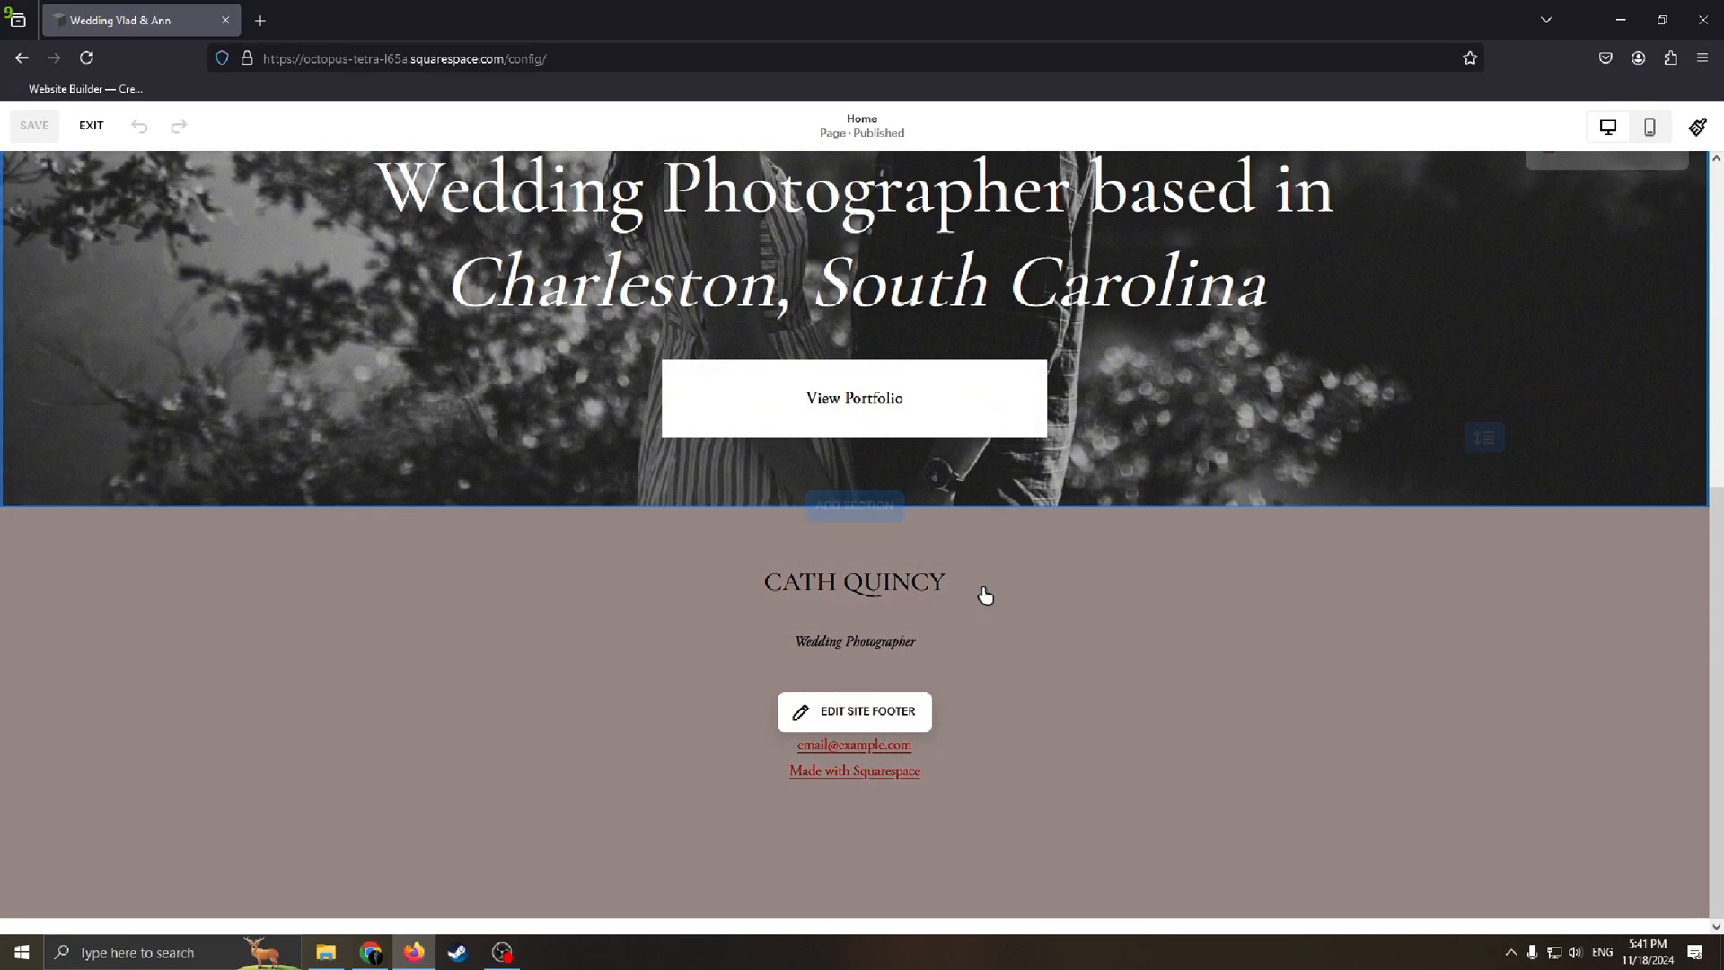
pyautogui.scroll(5, 879, 705)
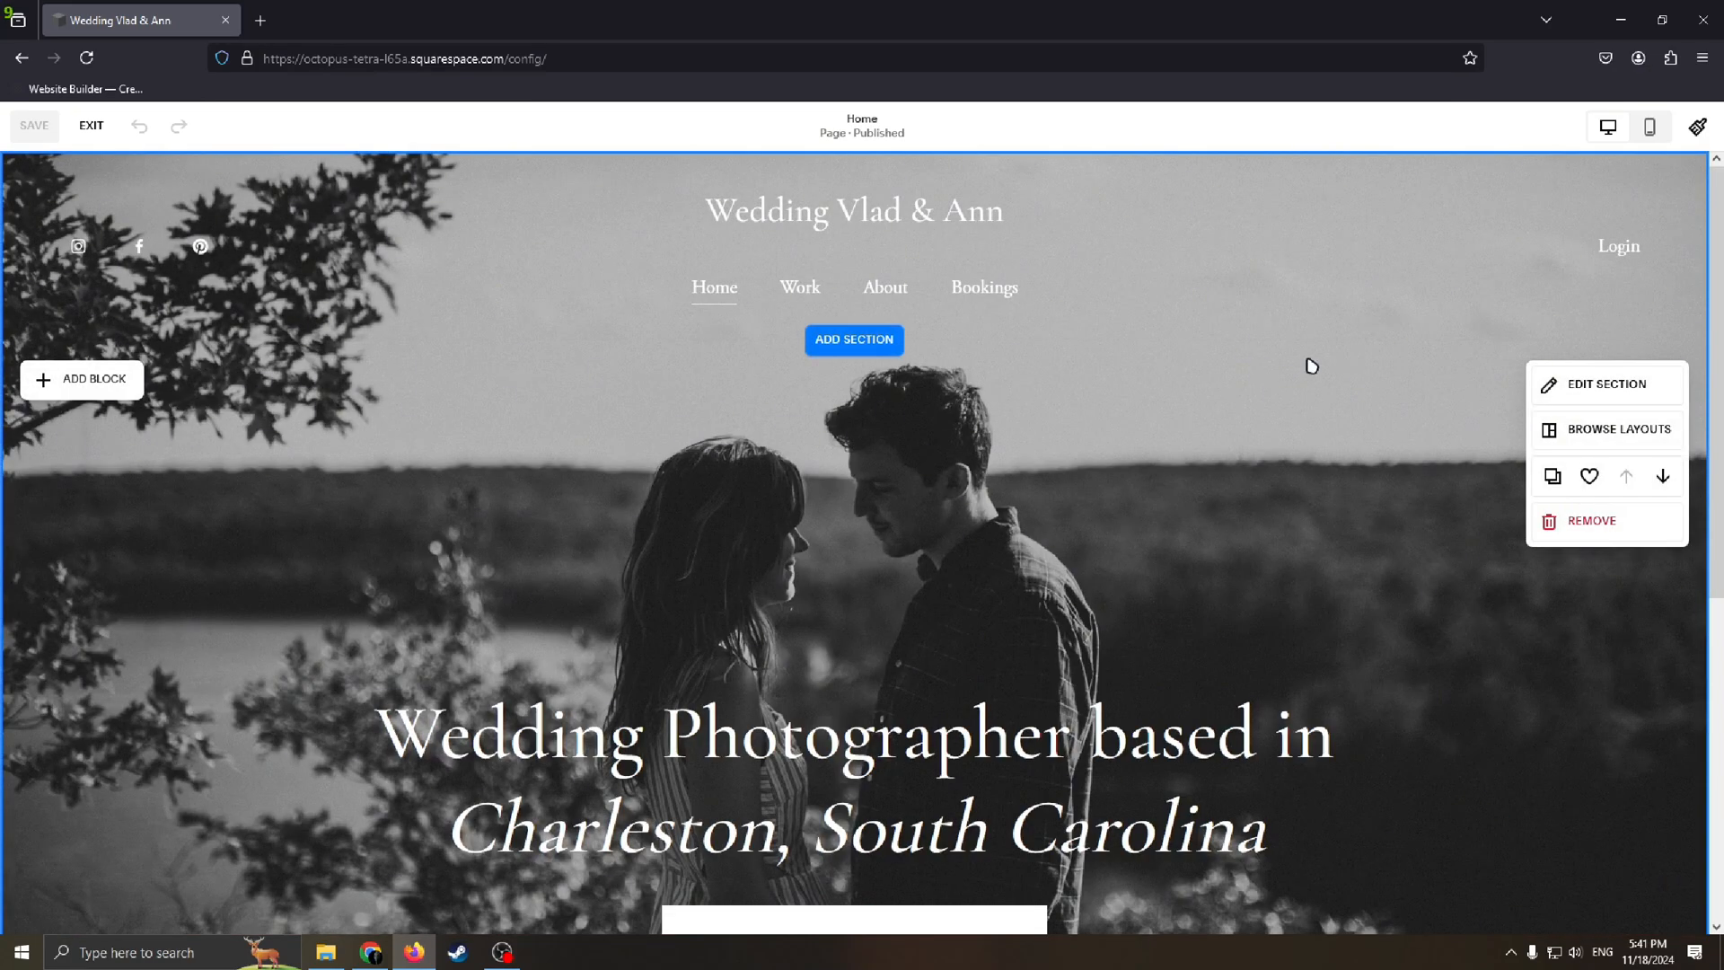
pyautogui.scroll(-3, 989, 530)
pyautogui.scroll(3, 940, 458)
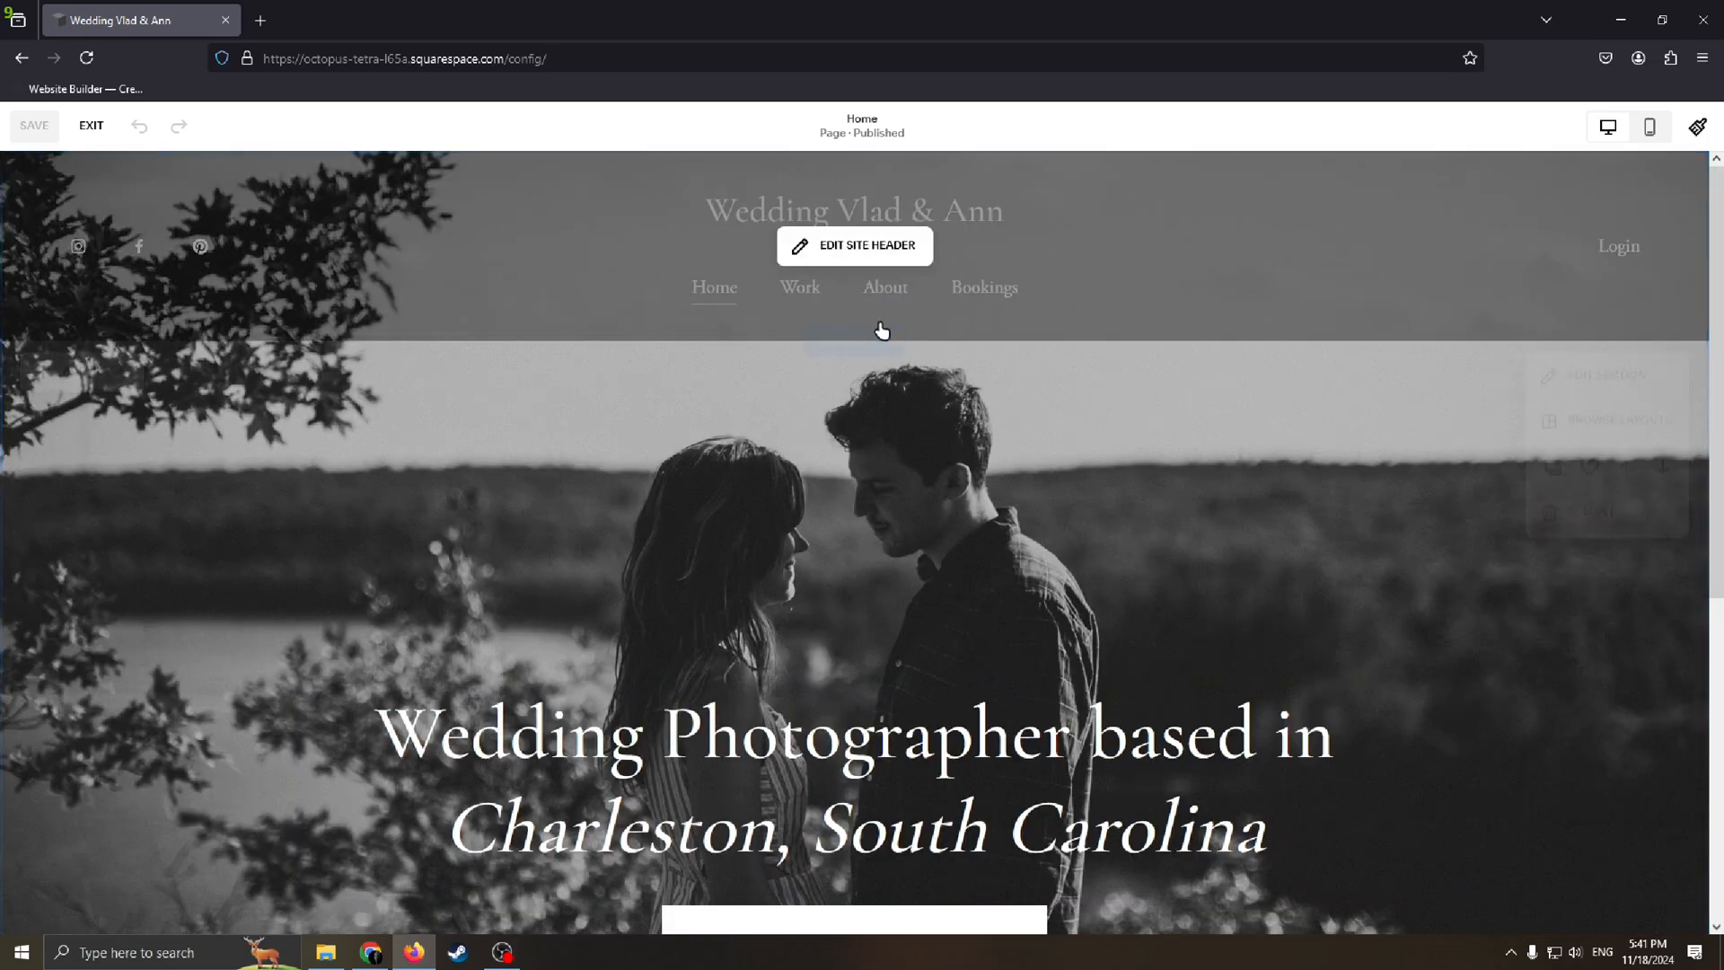
# Start adding a section below the hero photo and browse the Contact, Testimonials, Services, Portfolios, People and Products layouts
pyautogui.scroll(-3, 942, 593)
pyautogui.click(875, 504)
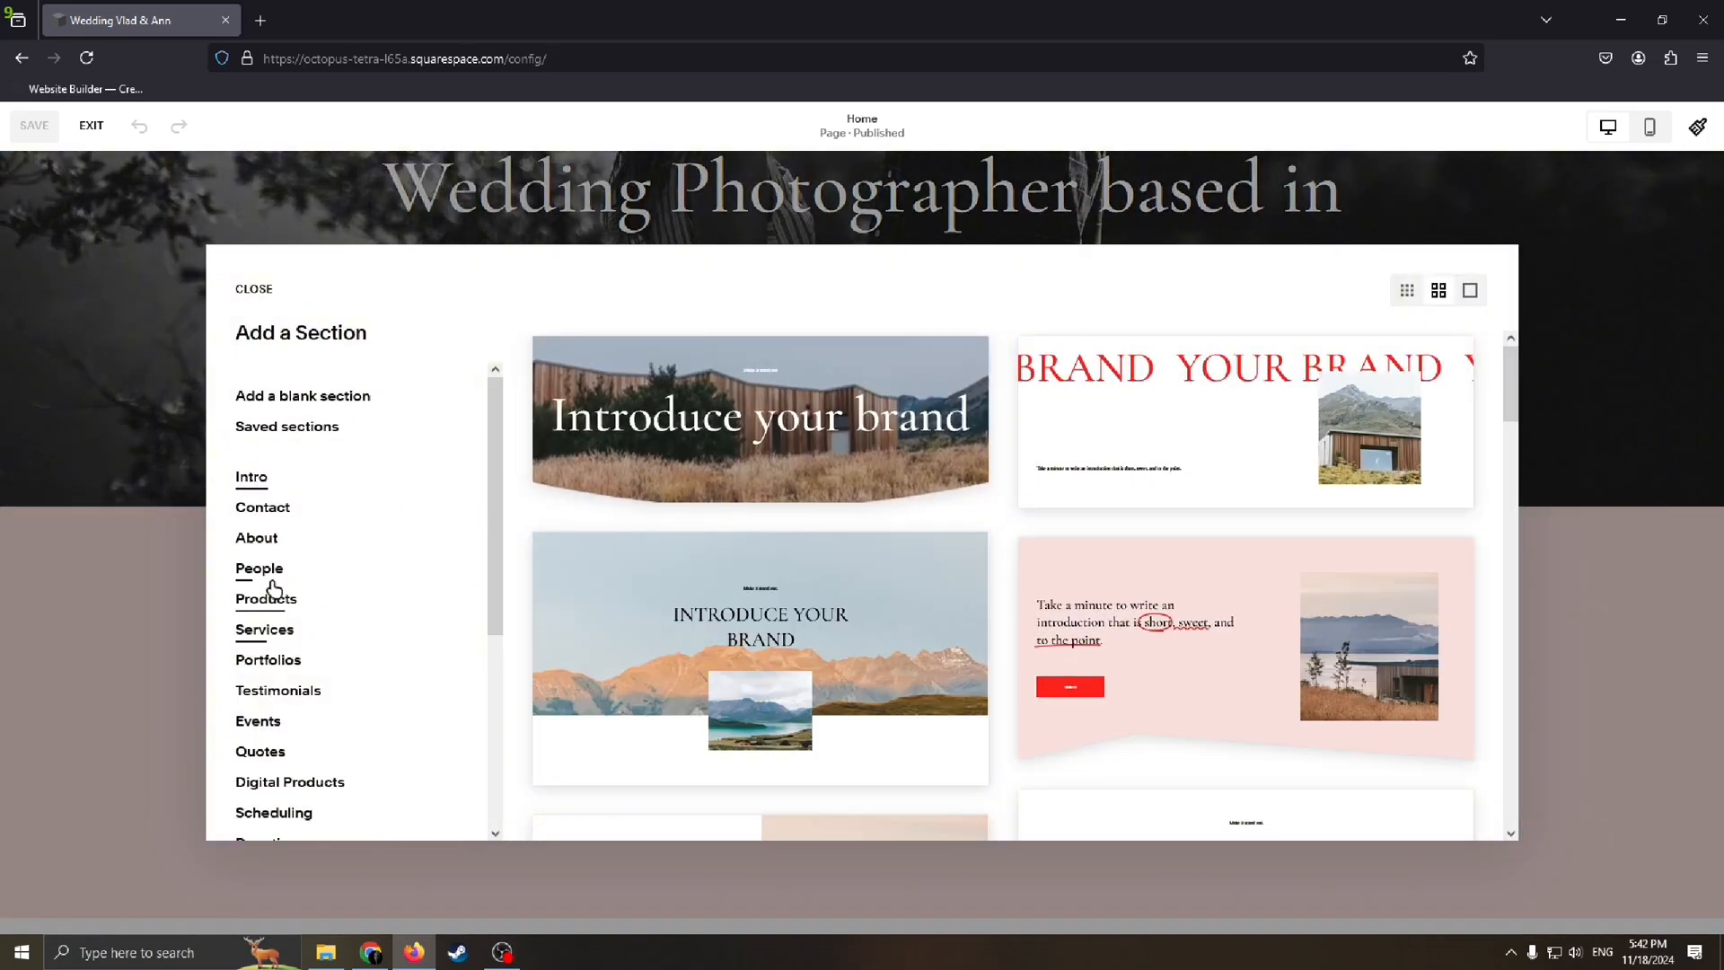
pyautogui.click(262, 507)
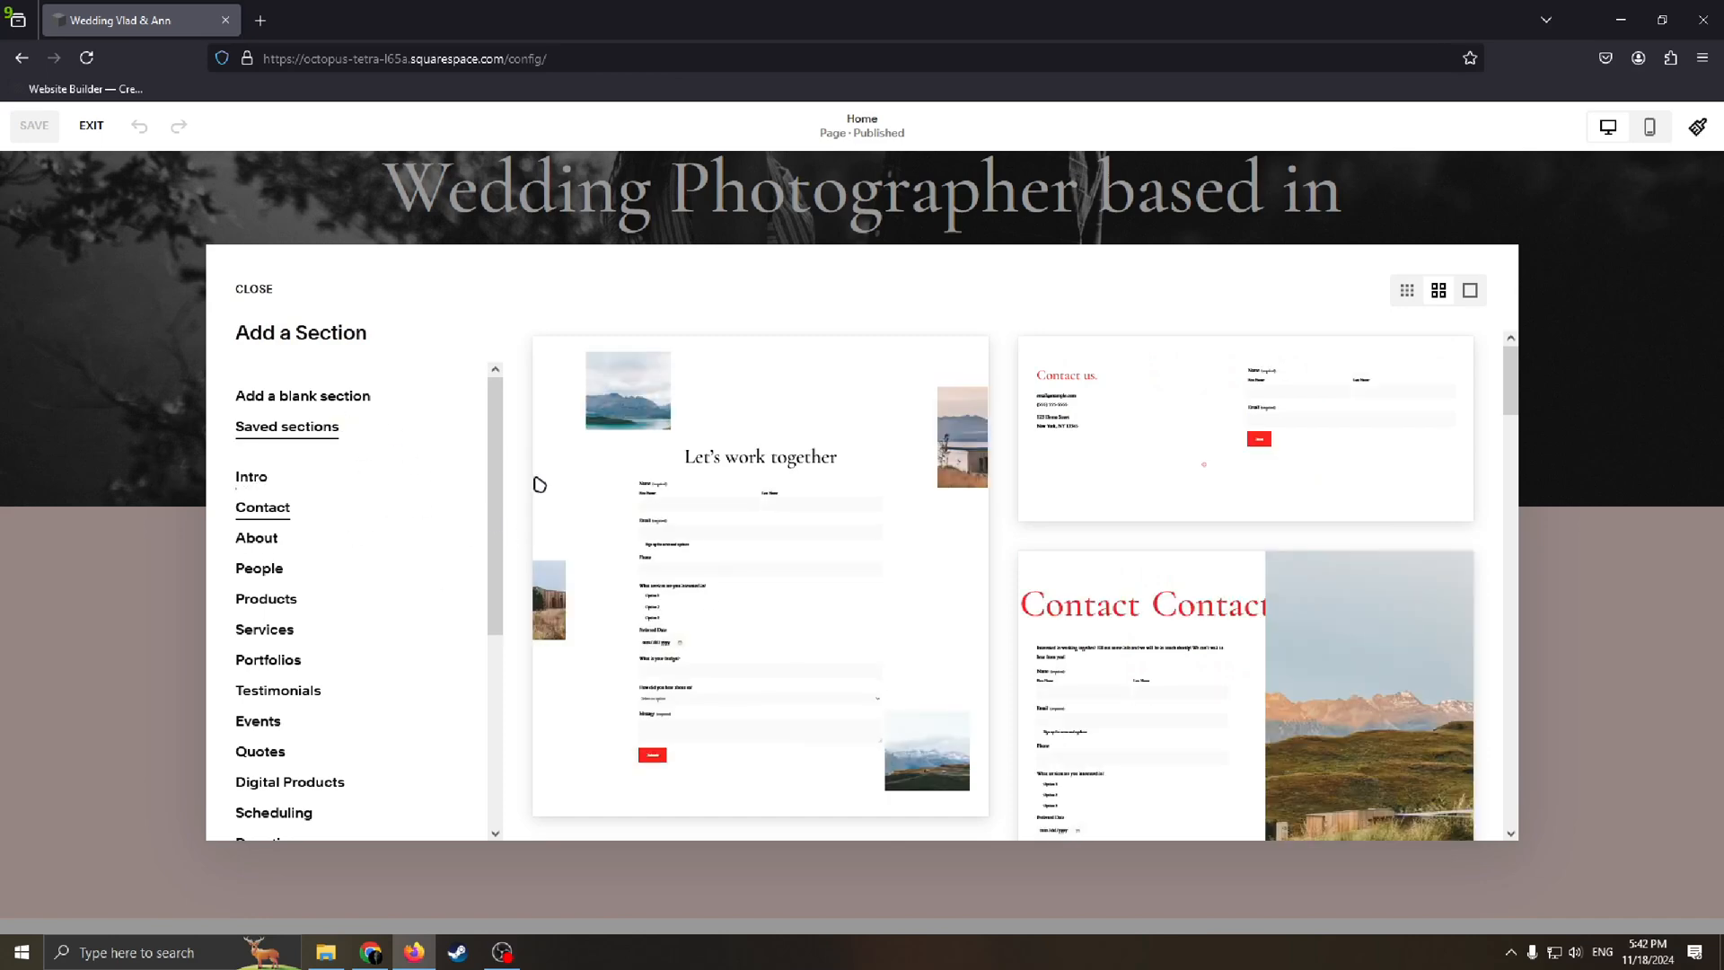
pyautogui.scroll(-5, 974, 592)
pyautogui.scroll(4, 974, 593)
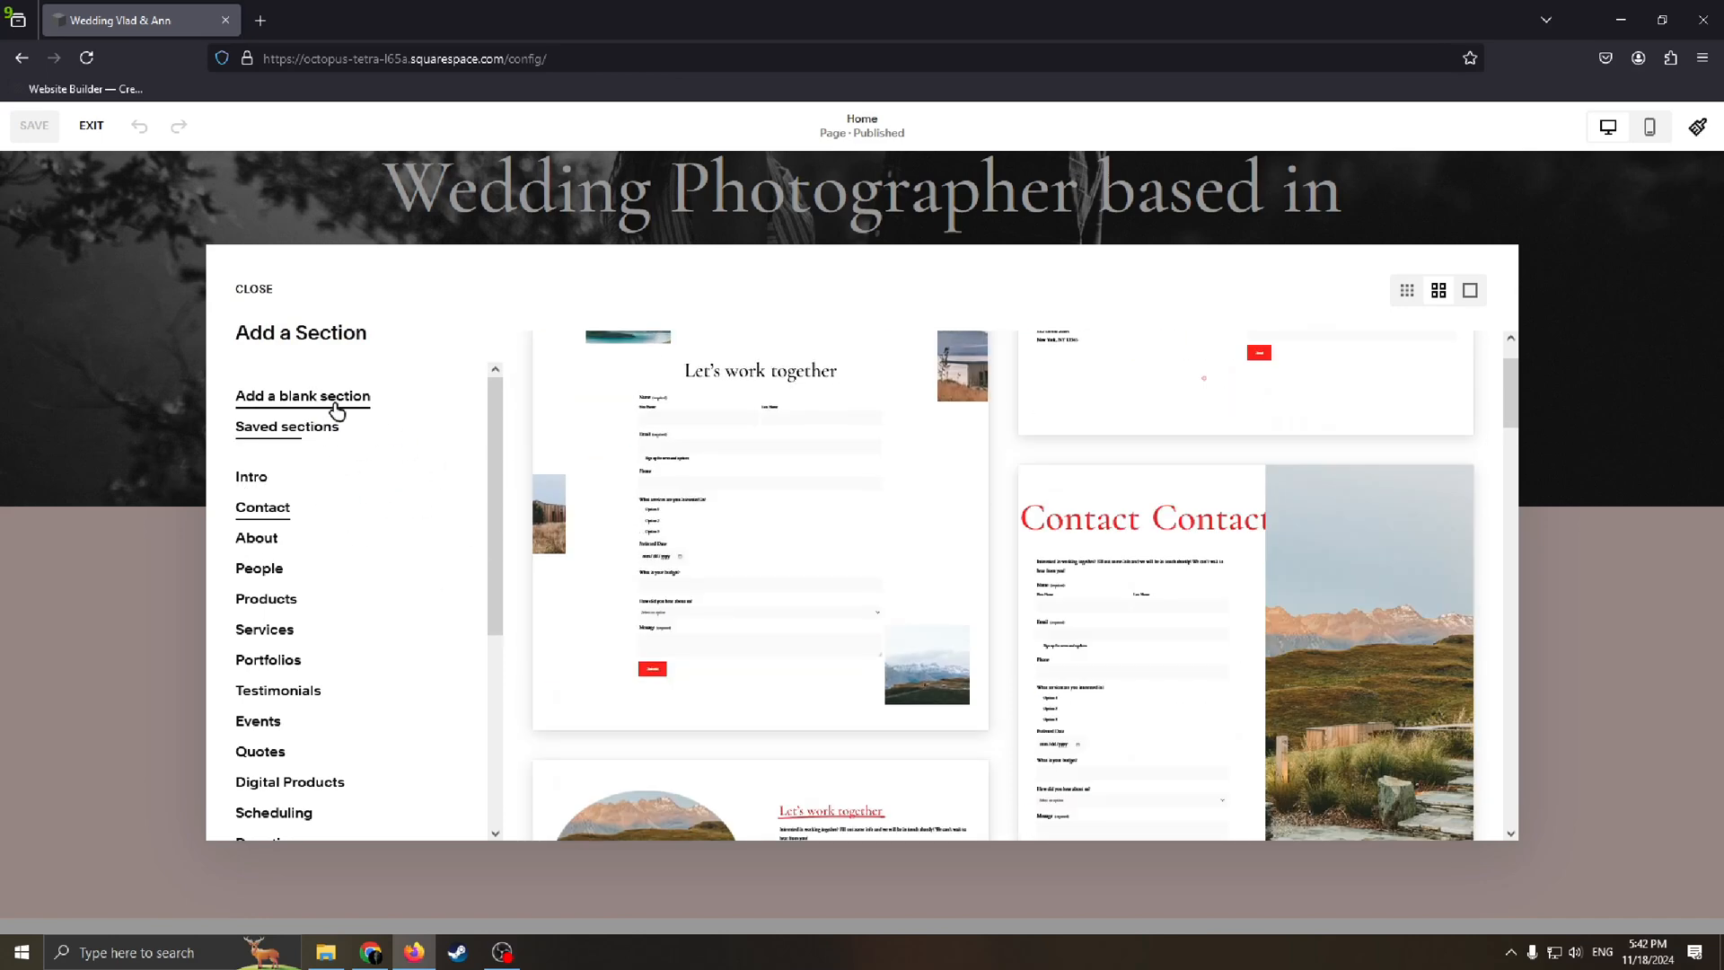
pyautogui.scroll(-4, 339, 551)
pyautogui.scroll(1, 310, 539)
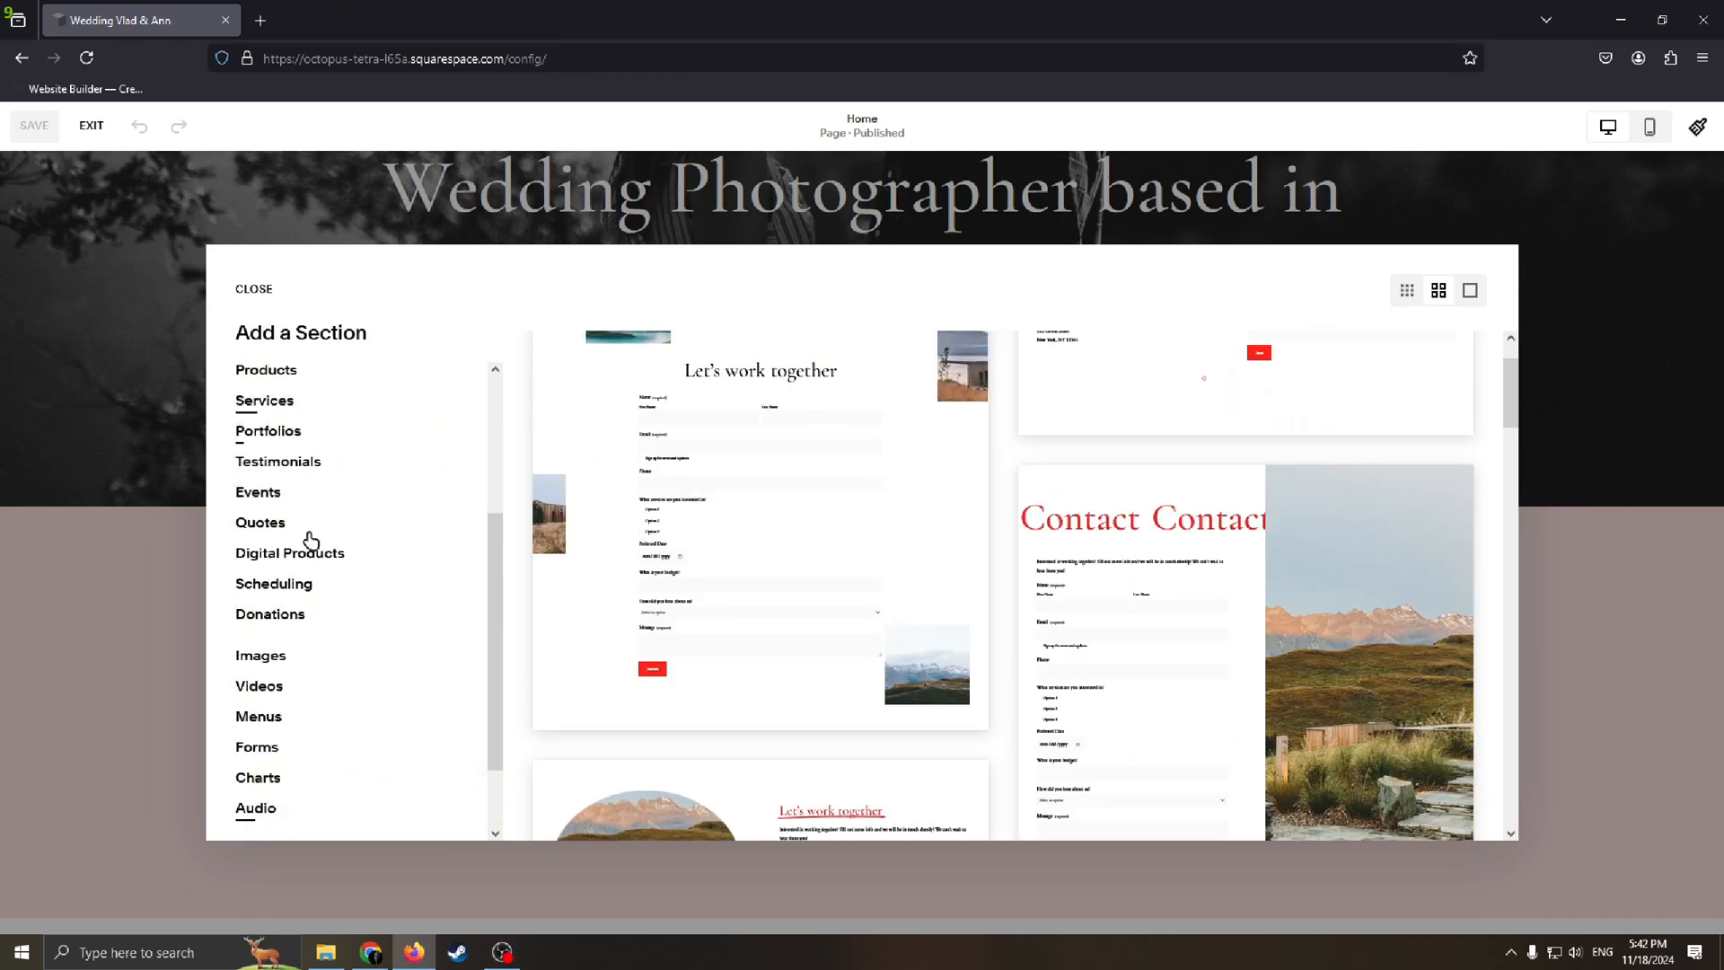
pyautogui.scroll(2, 311, 538)
pyautogui.click(315, 598)
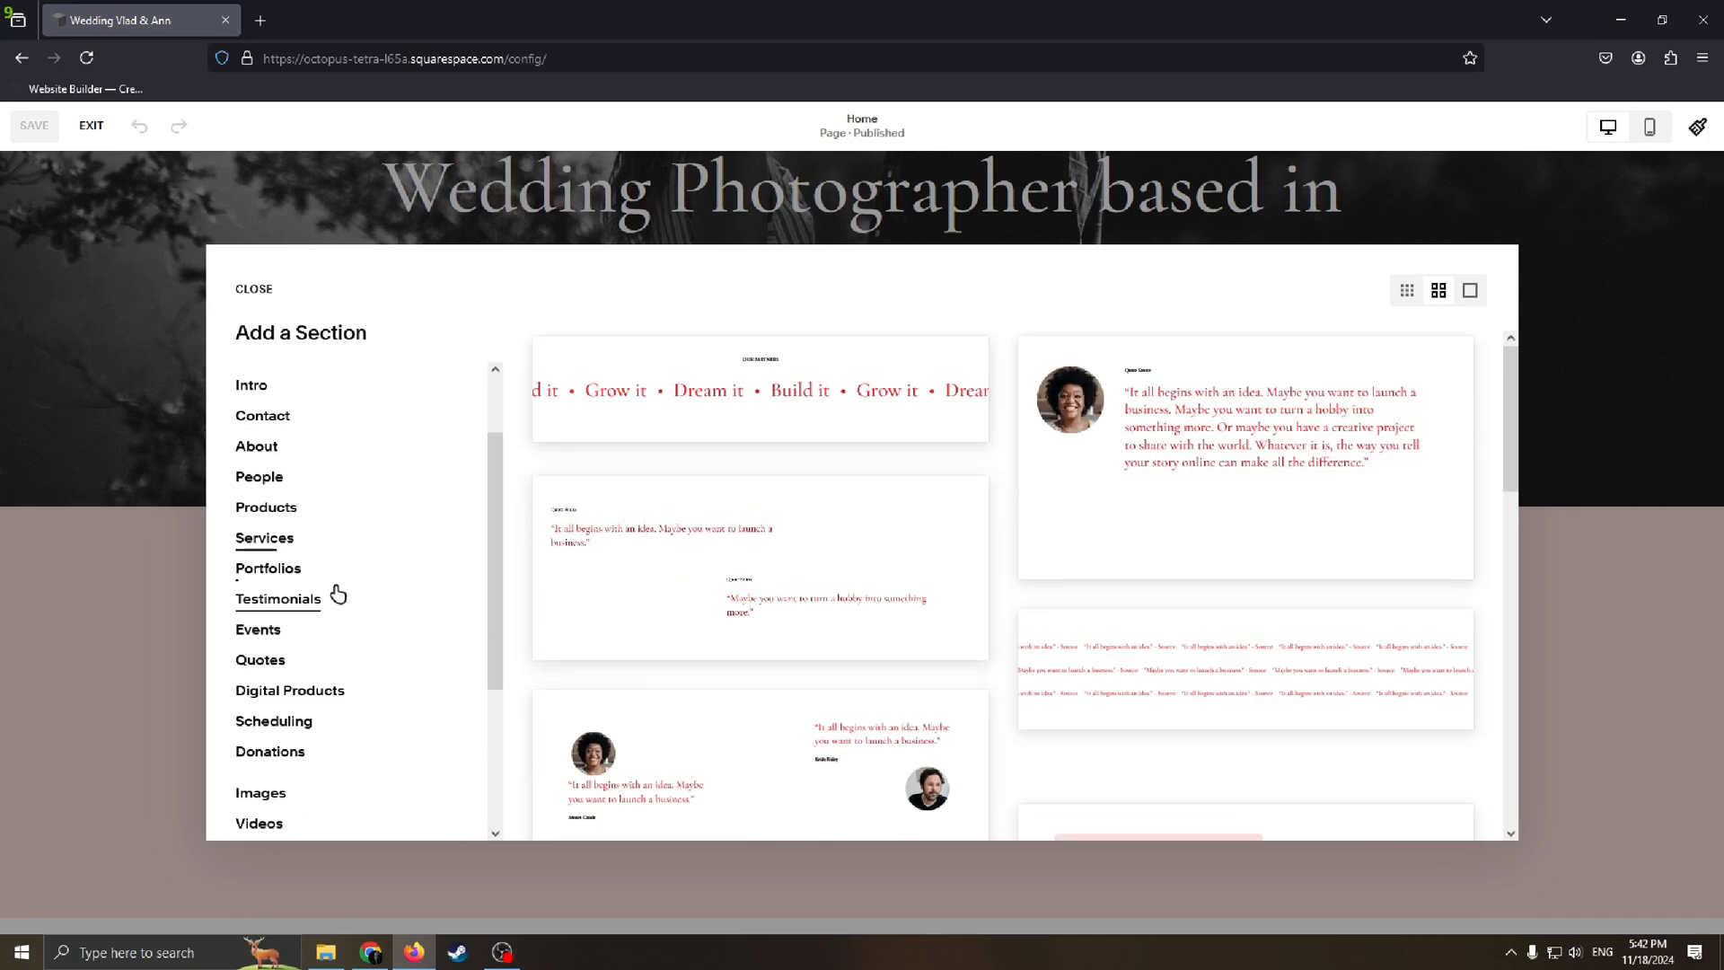
pyautogui.click(267, 542)
pyautogui.click(280, 571)
pyautogui.click(272, 483)
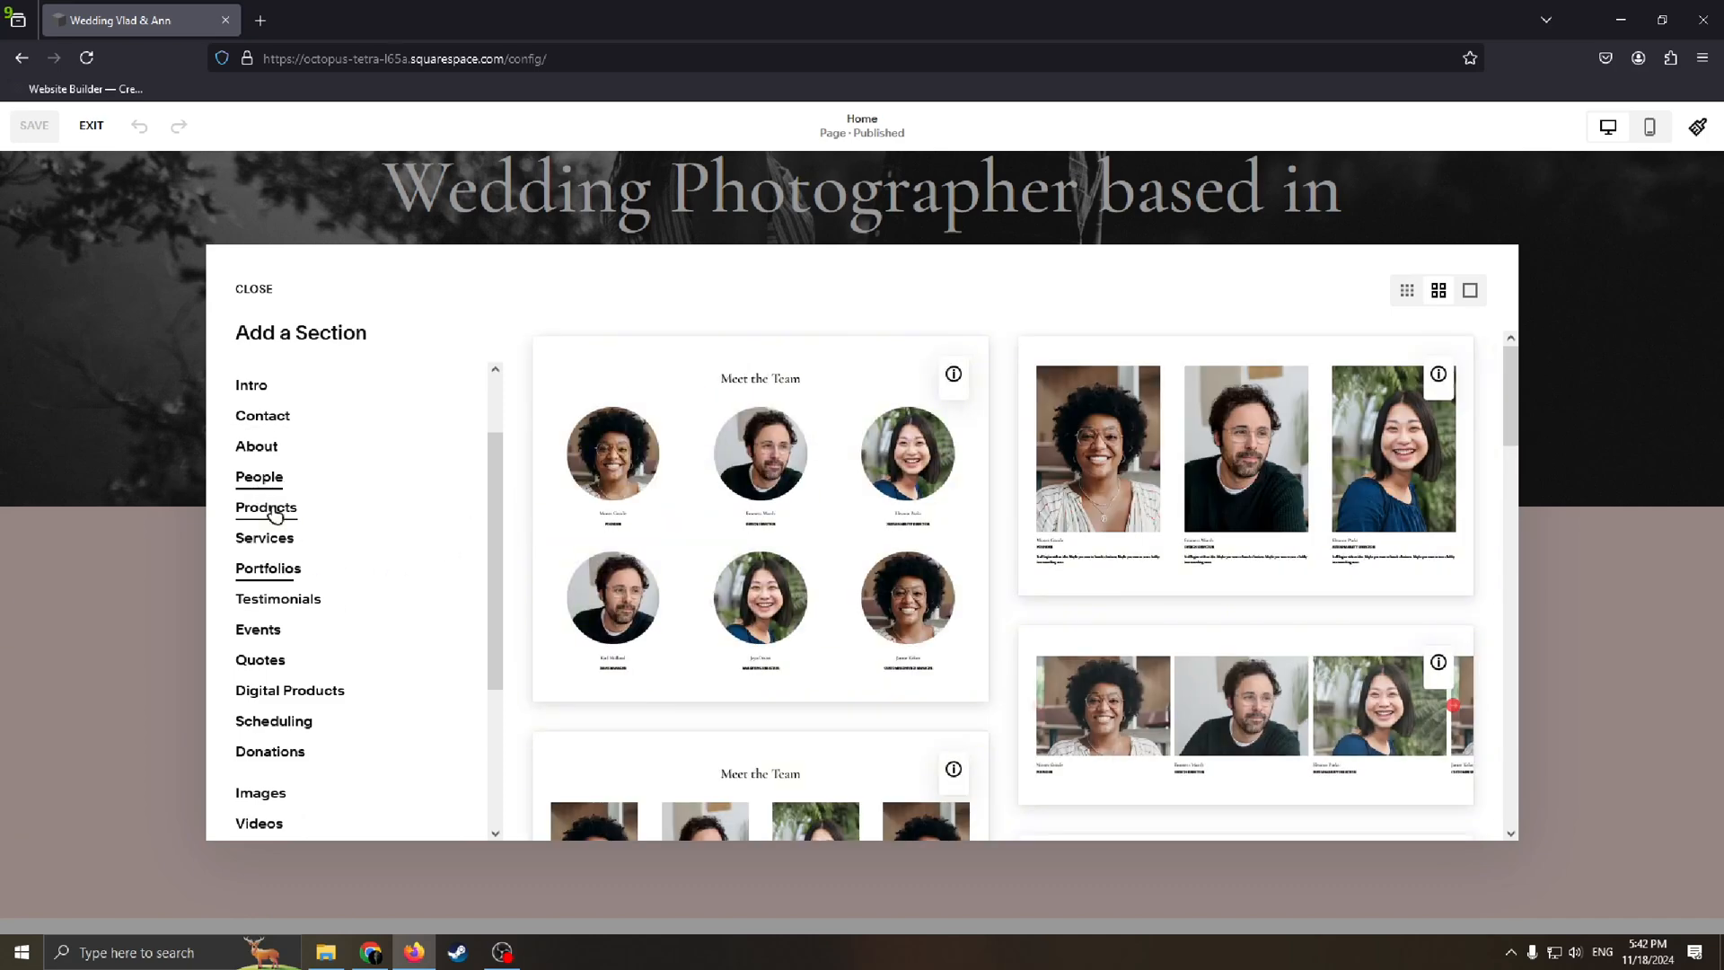
pyautogui.click(269, 508)
pyautogui.click(263, 480)
pyautogui.click(288, 418)
pyautogui.scroll(1, 387, 476)
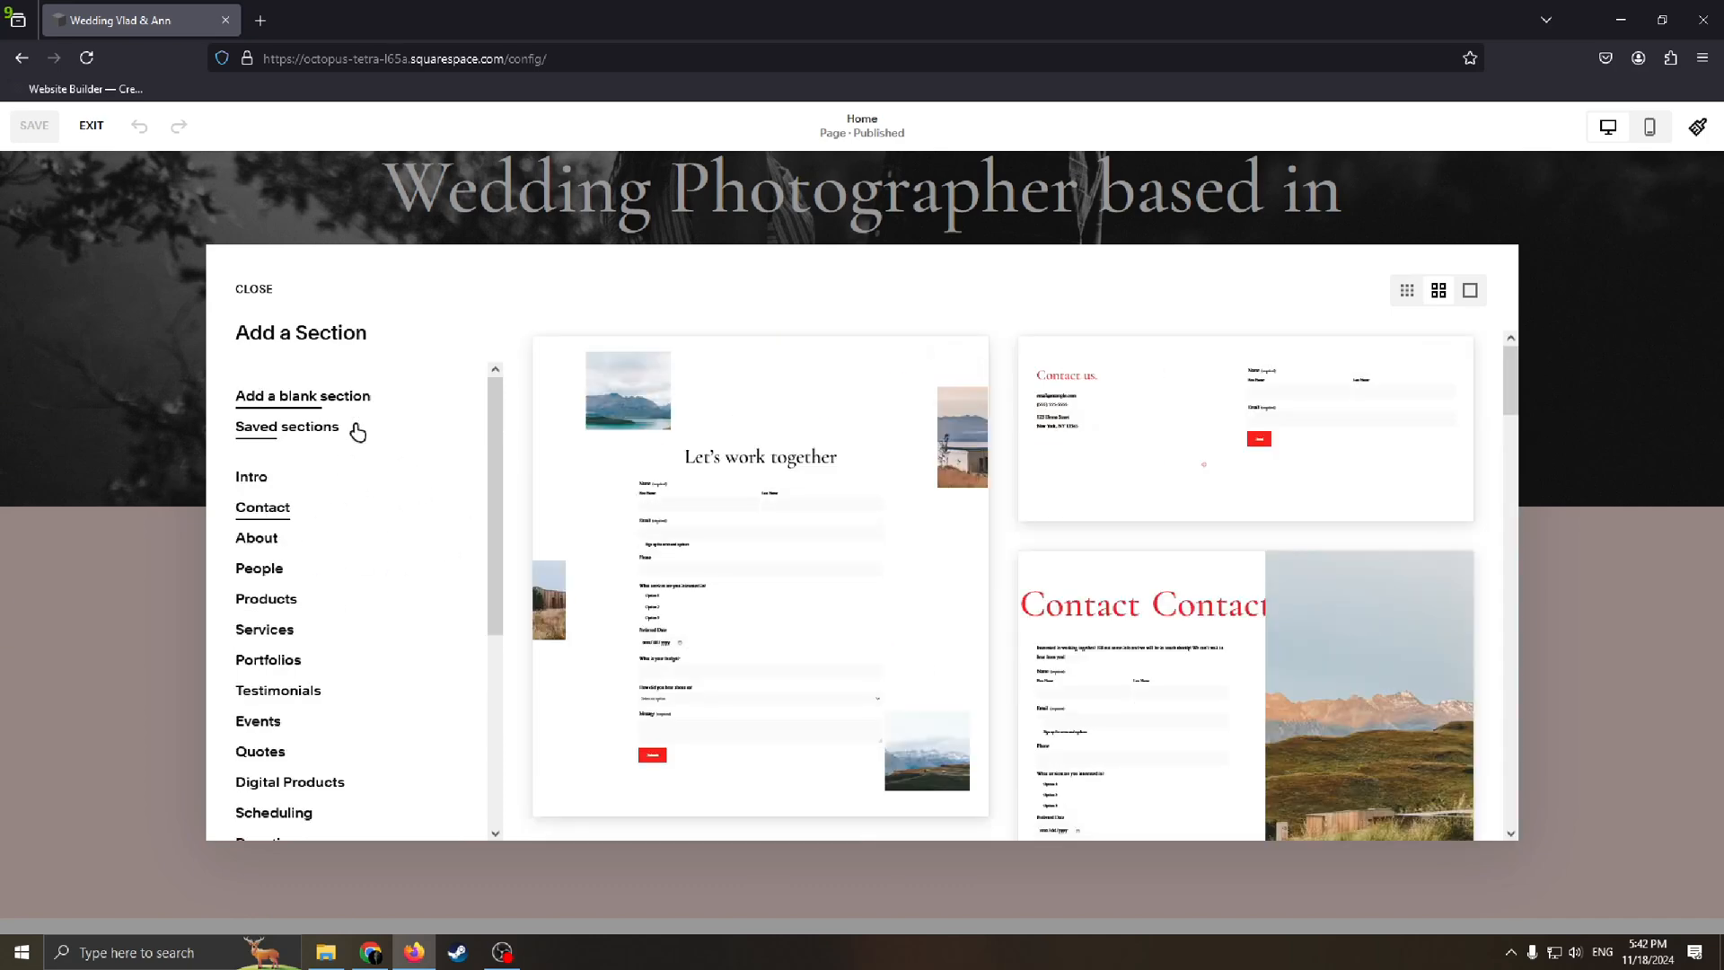
# Add a blank section between the hero photo section and the footer, and review the page
pyautogui.click(269, 397)
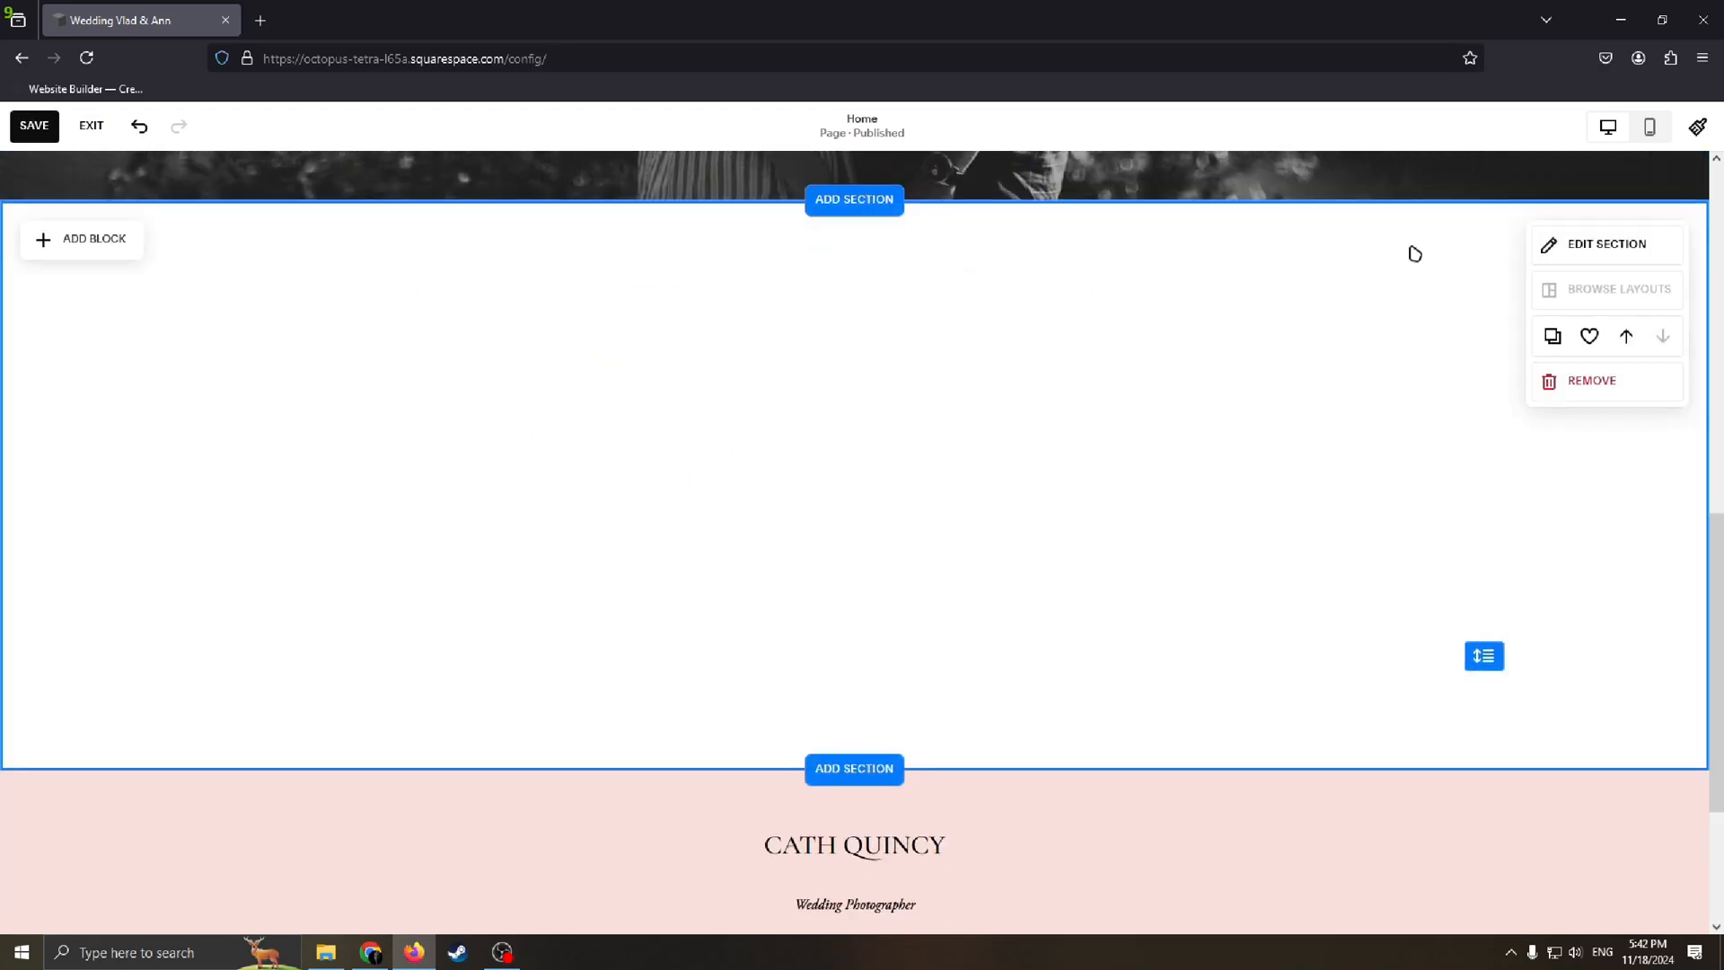
pyautogui.scroll(10, 438, 322)
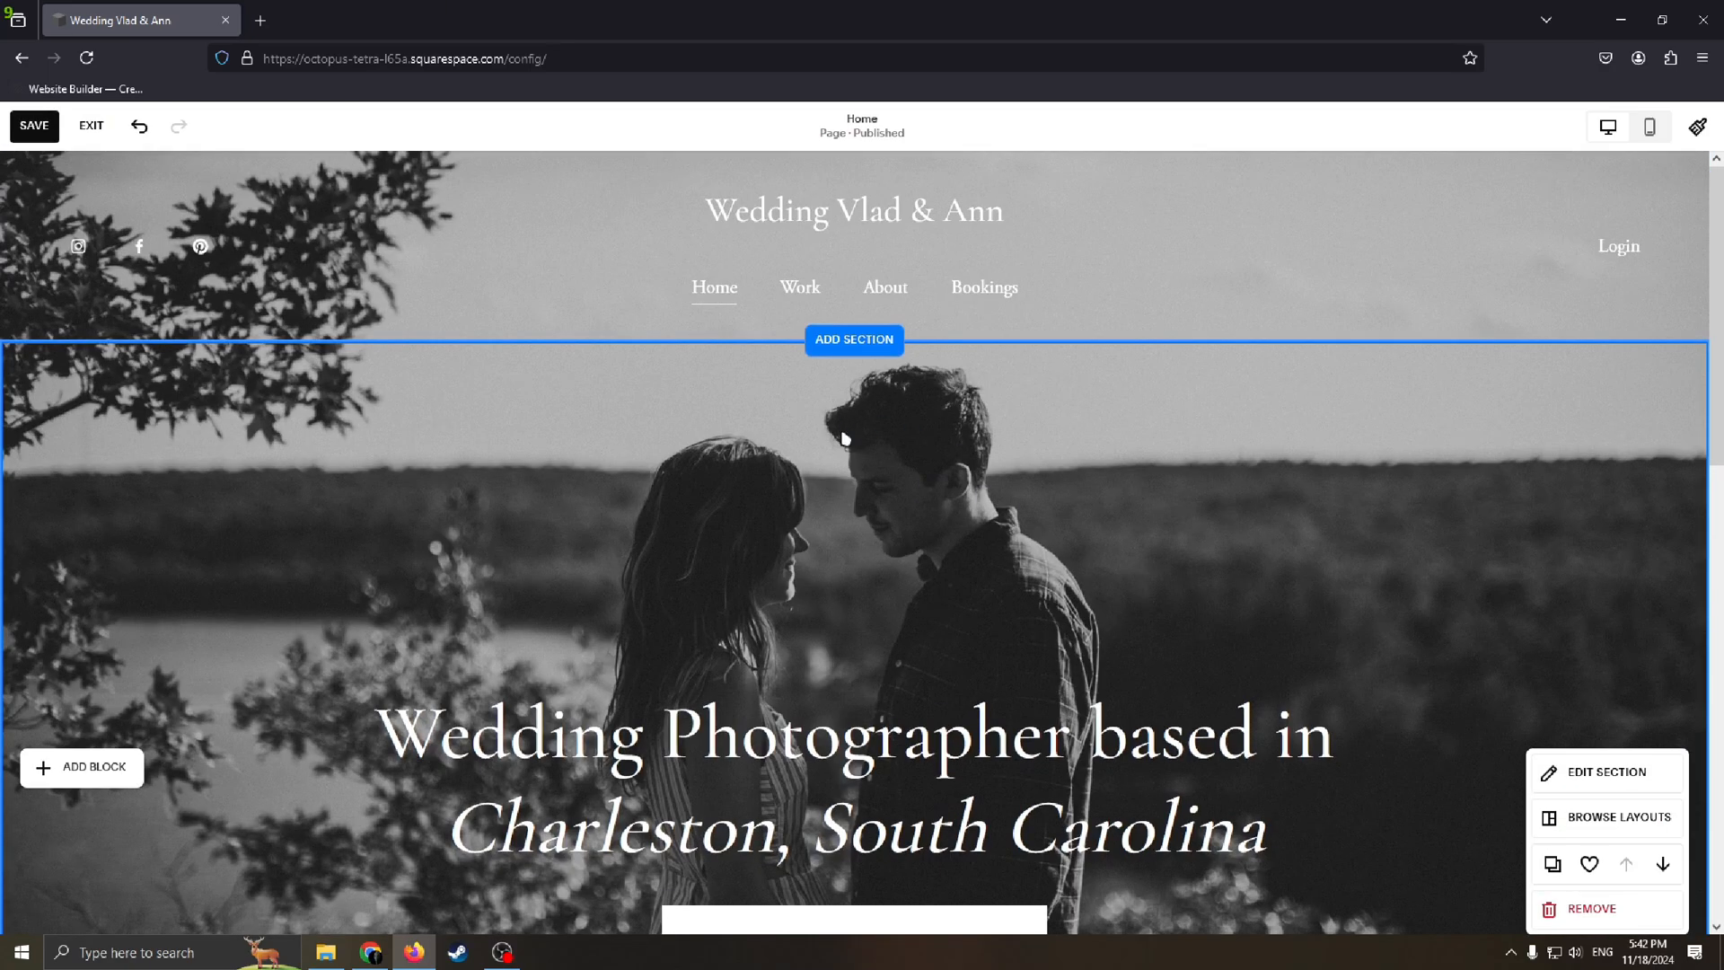
pyautogui.scroll(-5, 774, 545)
pyautogui.scroll(5, 808, 486)
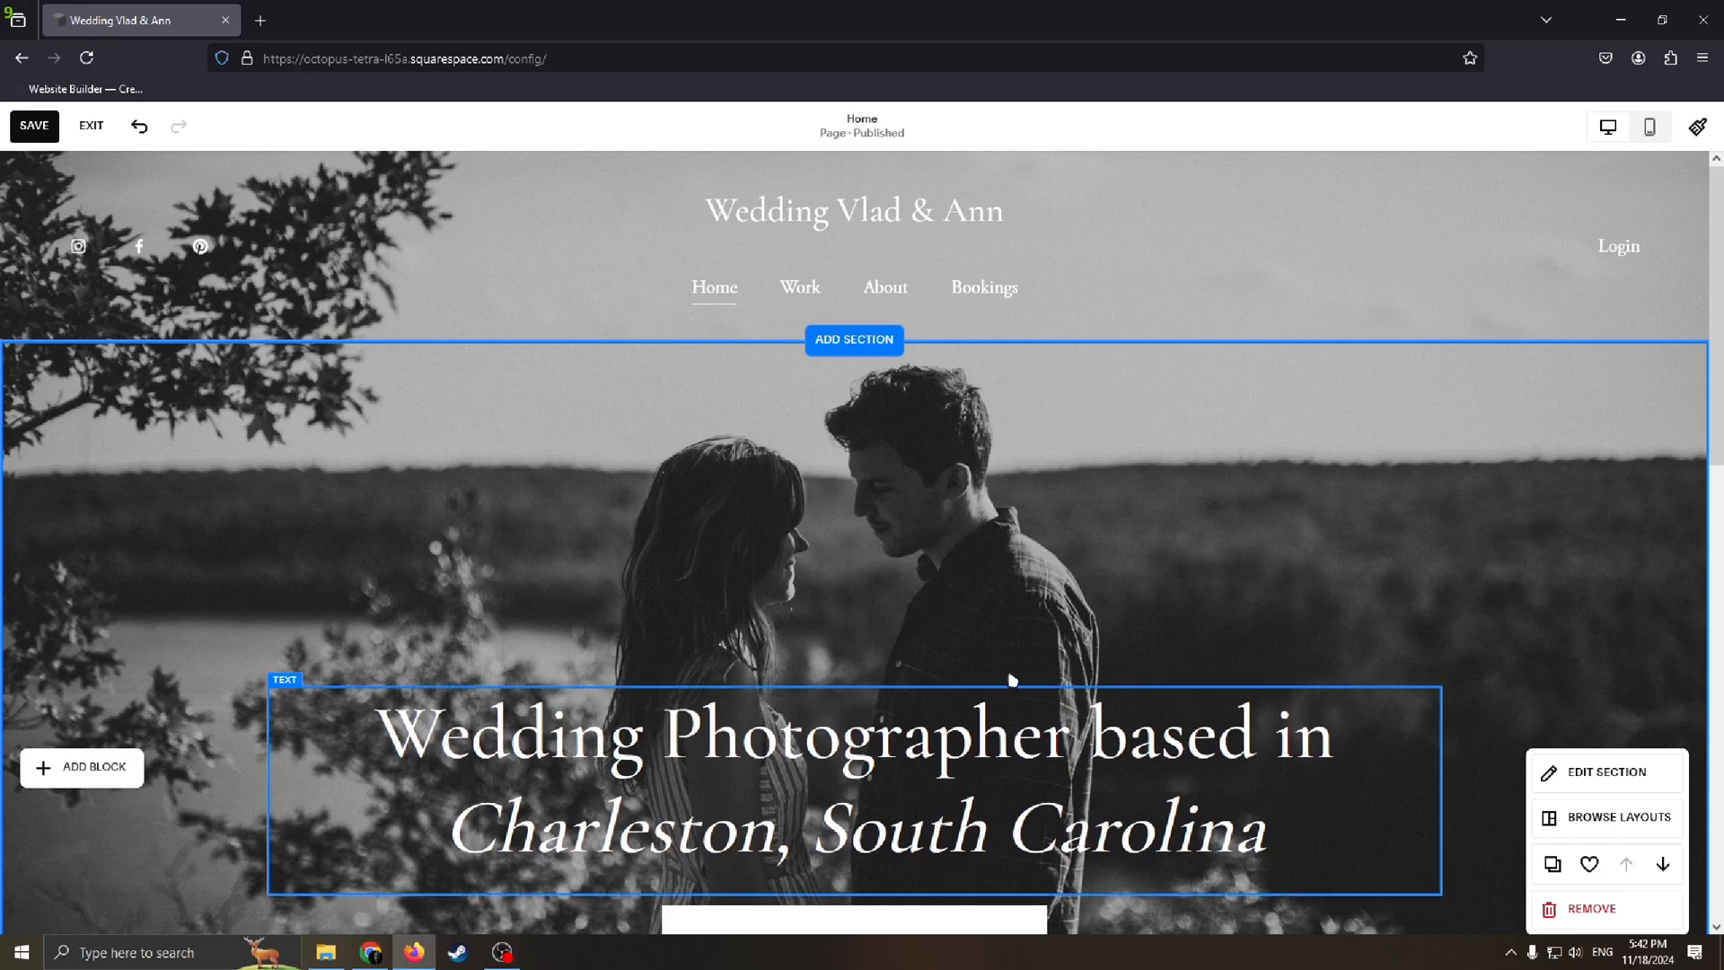
pyautogui.scroll(-4, 945, 392)
pyautogui.scroll(4, 945, 392)
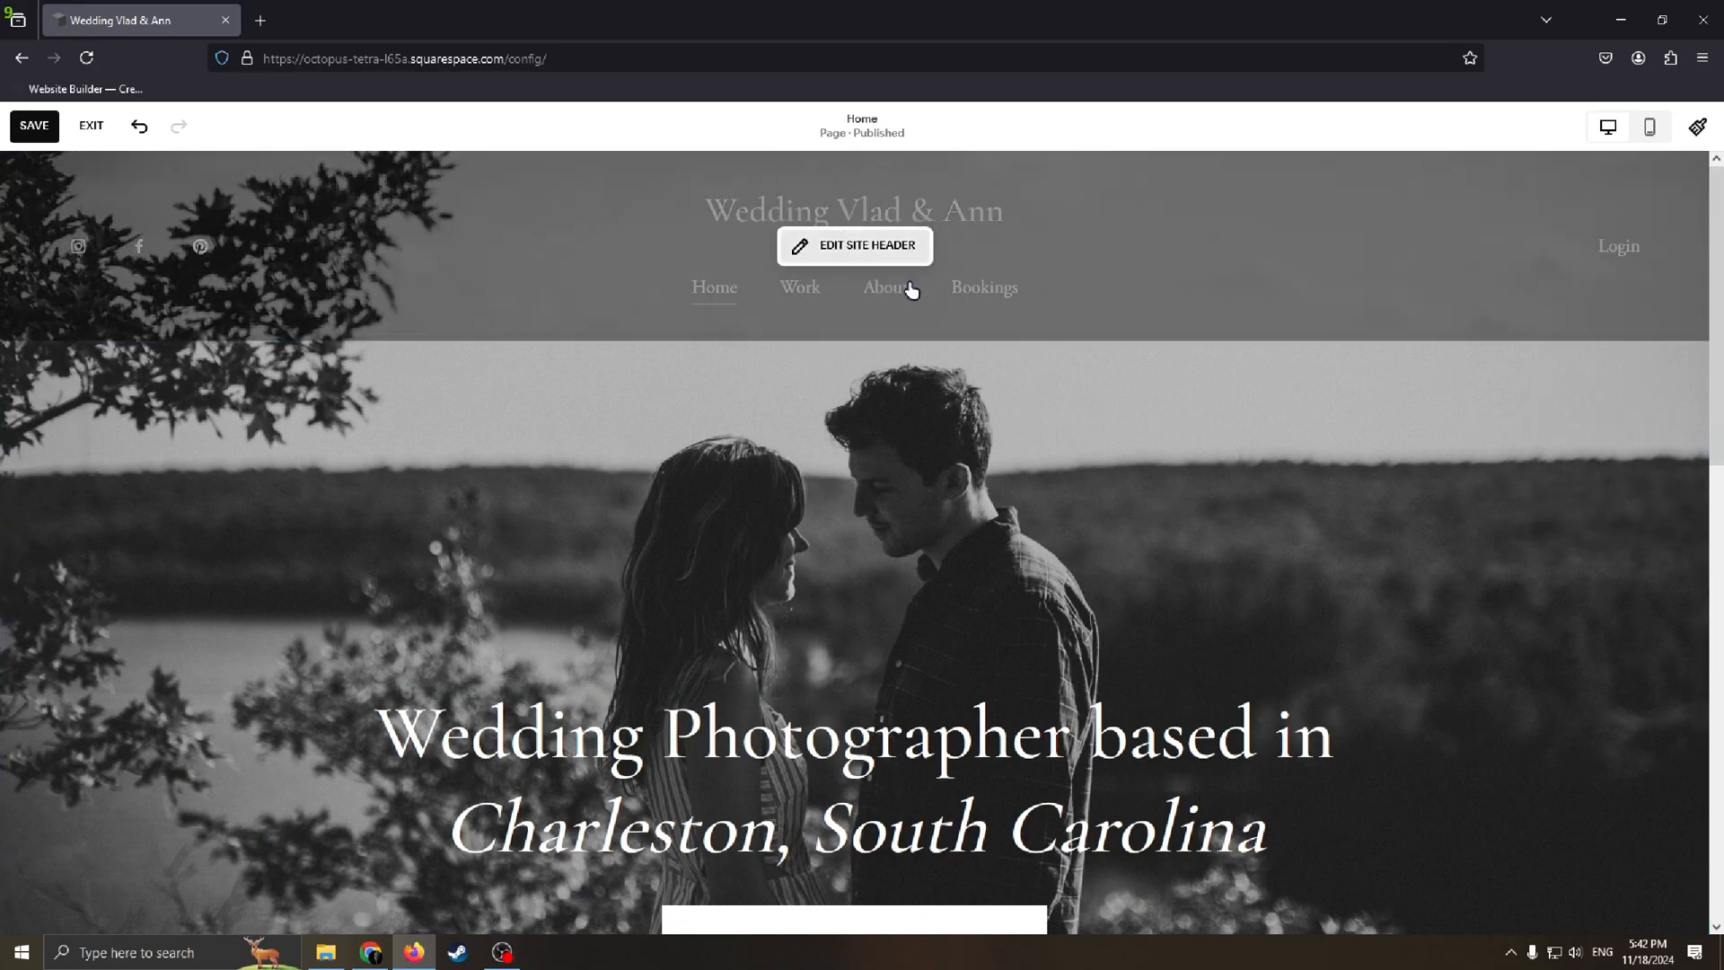
# Shift the hero section's "Wedding Photographer based in Charleston, South Carolina" text block slightly to the right
pyautogui.scroll(-2, 1305, 395)
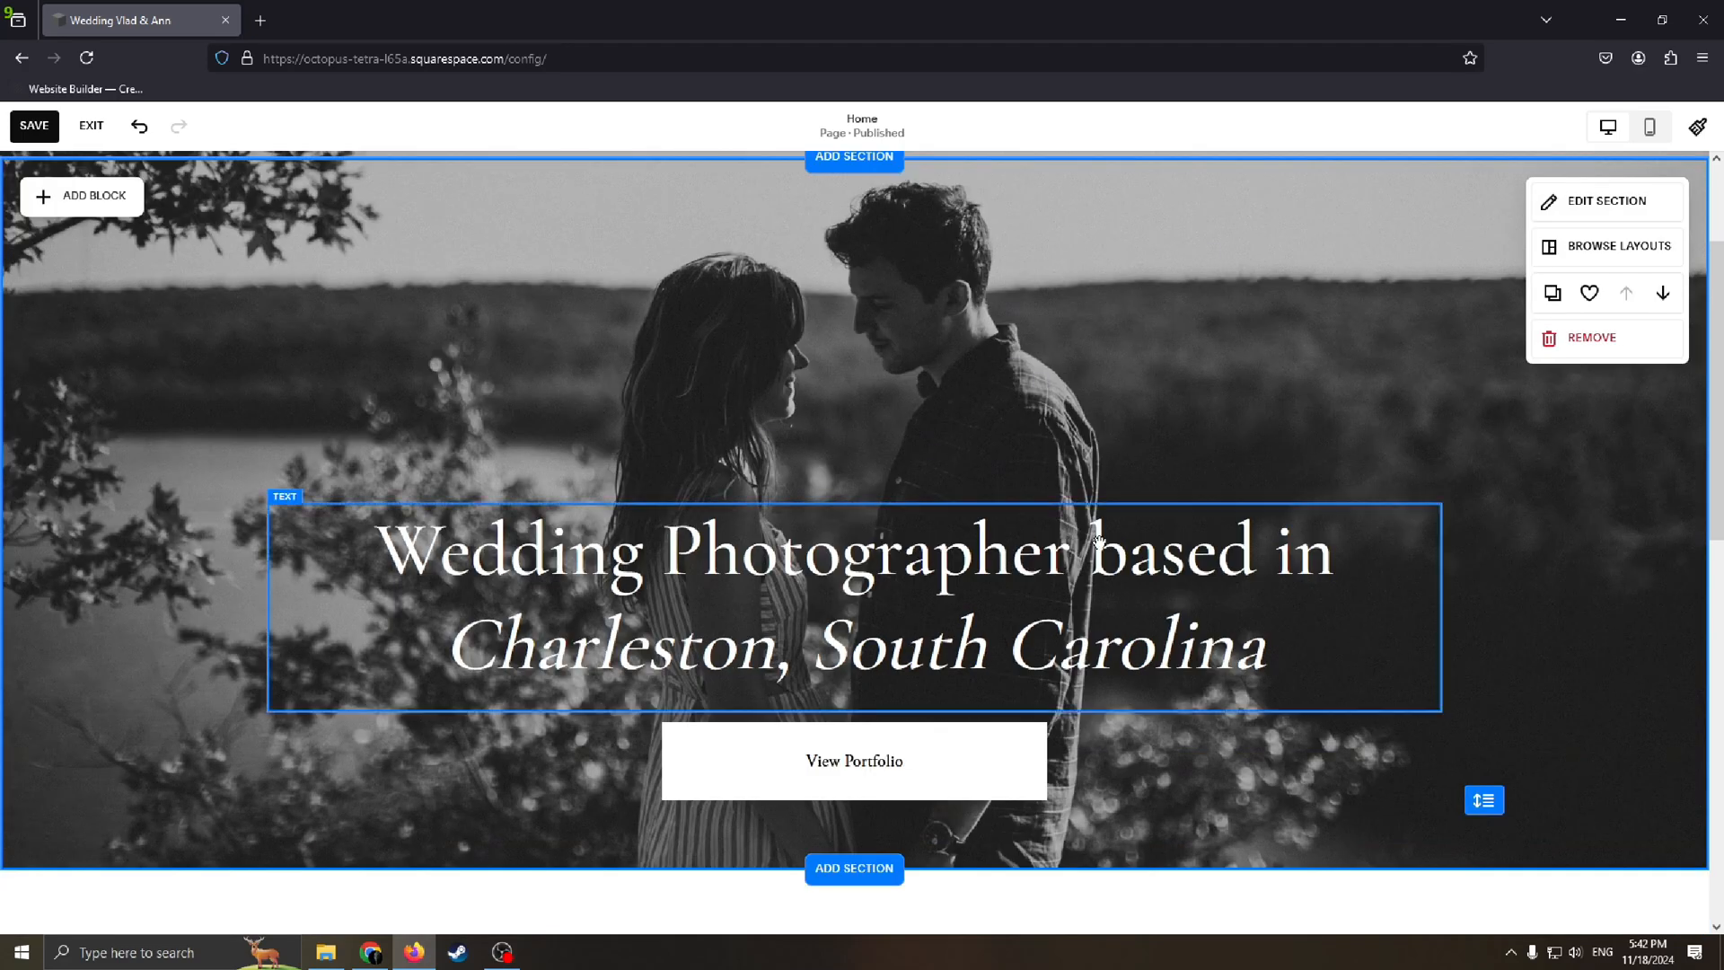
pyautogui.click(880, 554)
pyautogui.click(1443, 347)
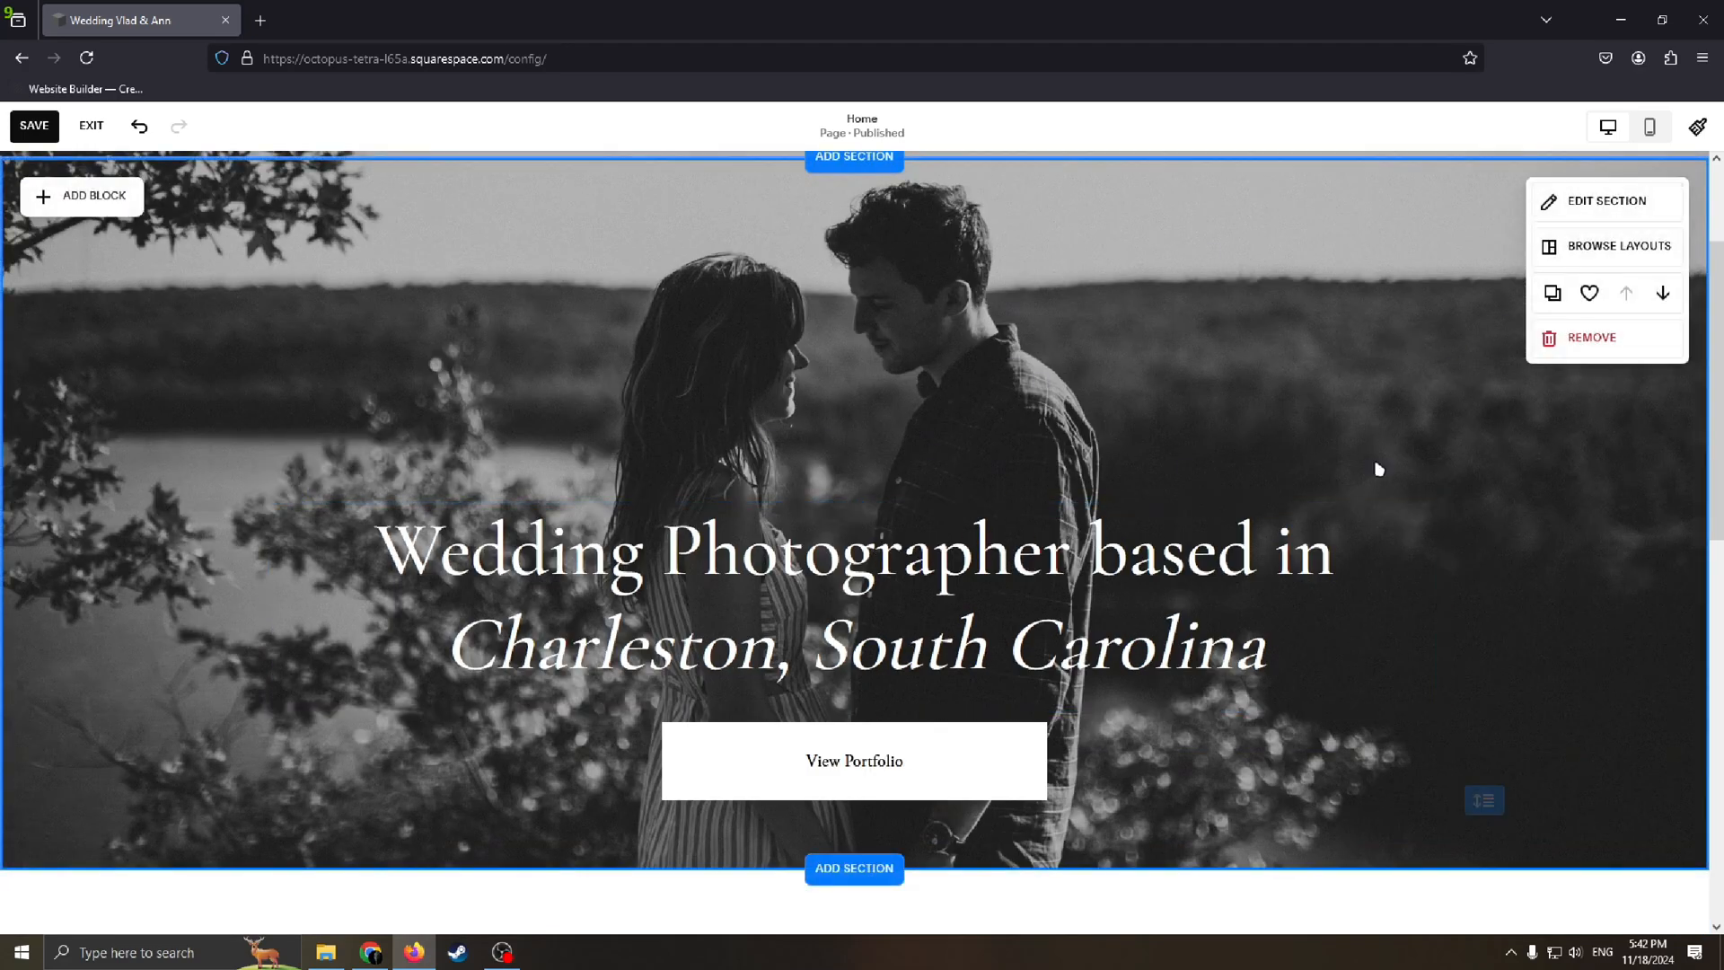
pyautogui.click(1625, 206)
pyautogui.moveTo(792, 551); pyautogui.dragTo(859, 529)
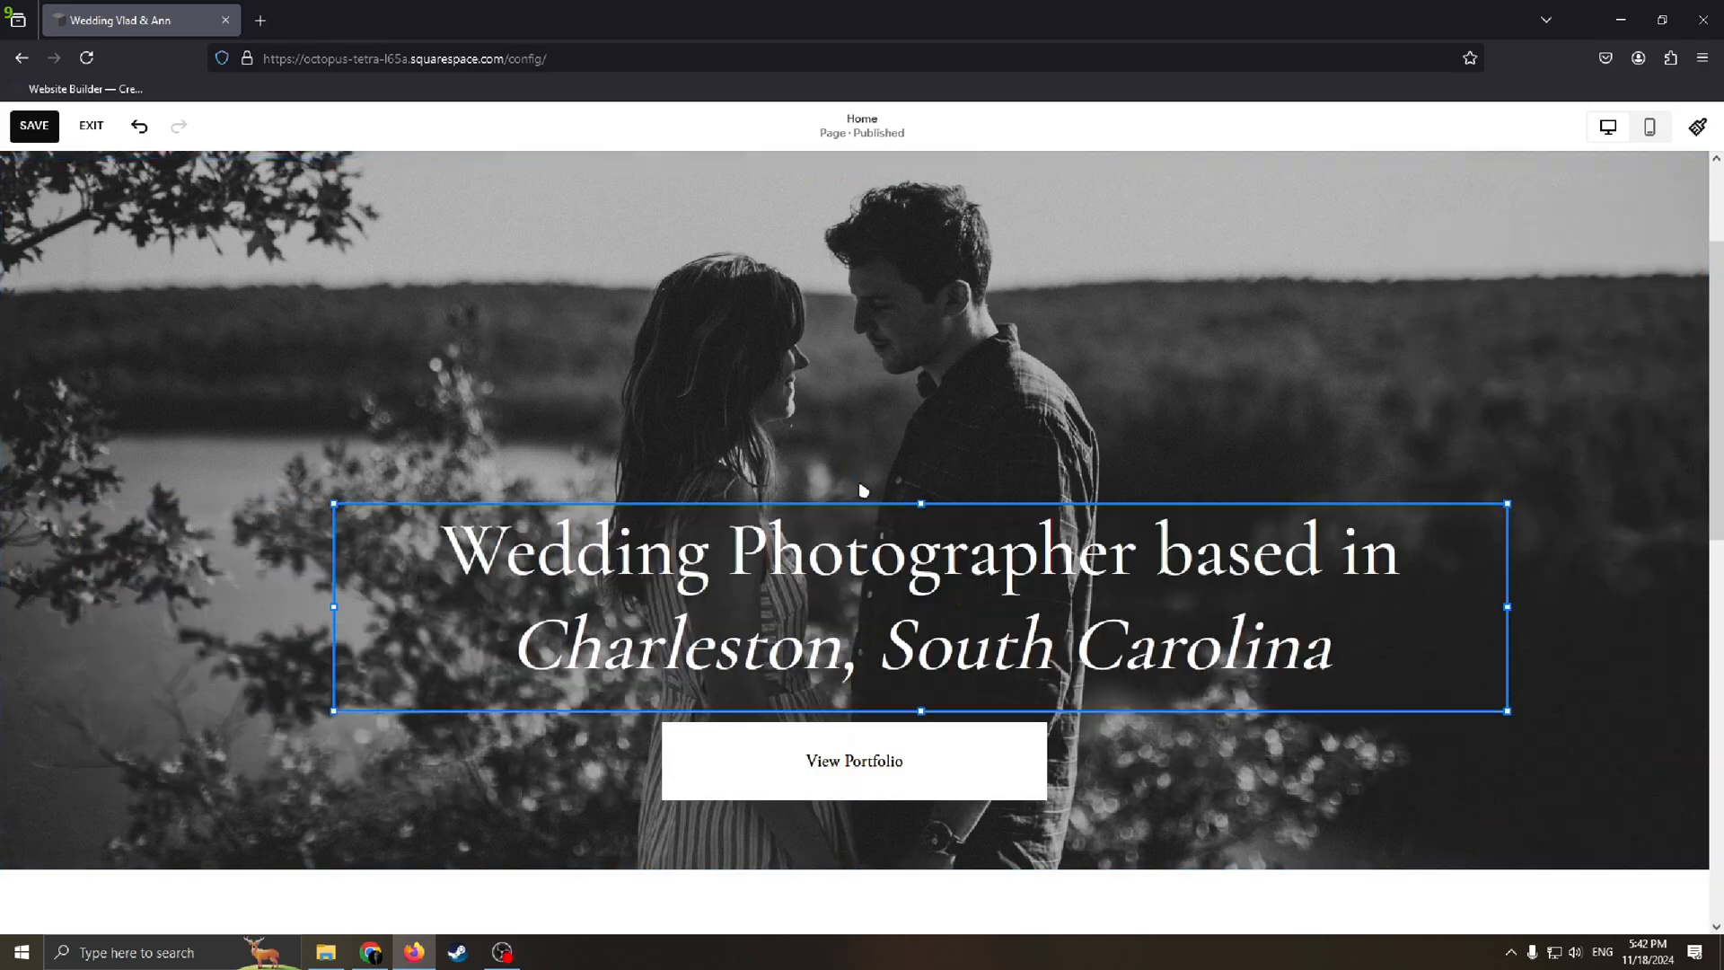
# Replace the hero section's photographer heading with "Our Sweet Wedding is going to be The best"
pyautogui.click(758, 585)
pyautogui.moveTo(753, 605); pyautogui.dragTo(708, 589)
pyautogui.moveTo(1371, 651); pyautogui.dragTo(329, 509)
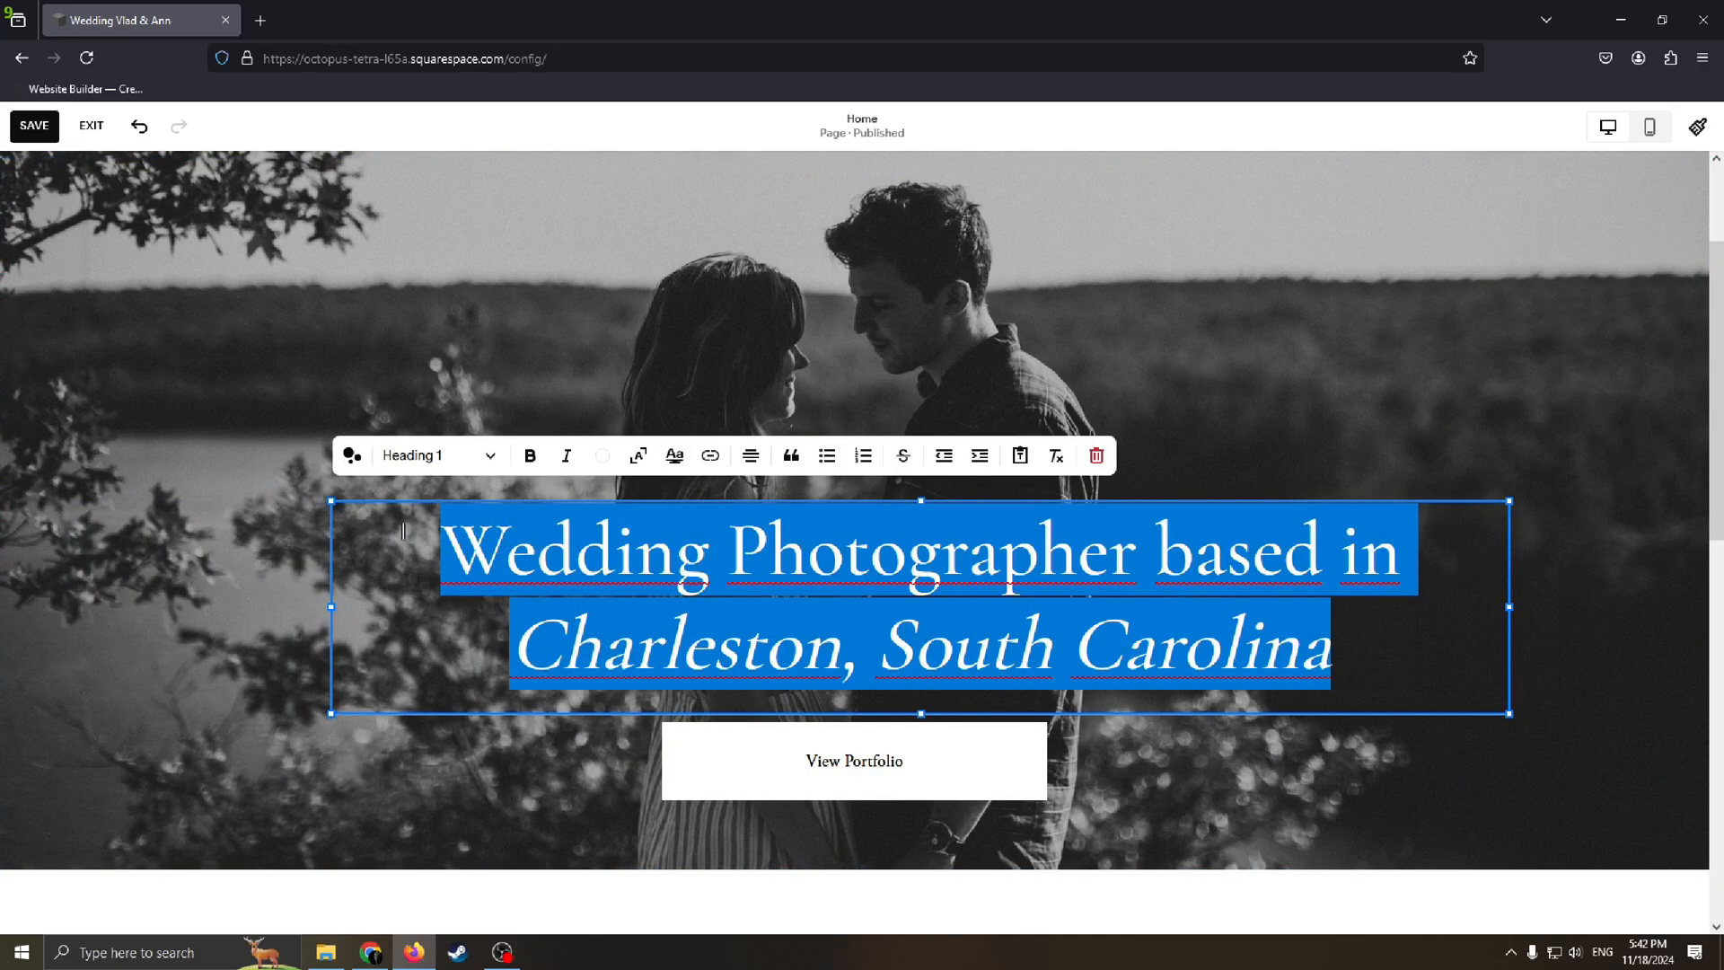
pyautogui.press('BackSpace')
pyautogui.press('BackSpace')
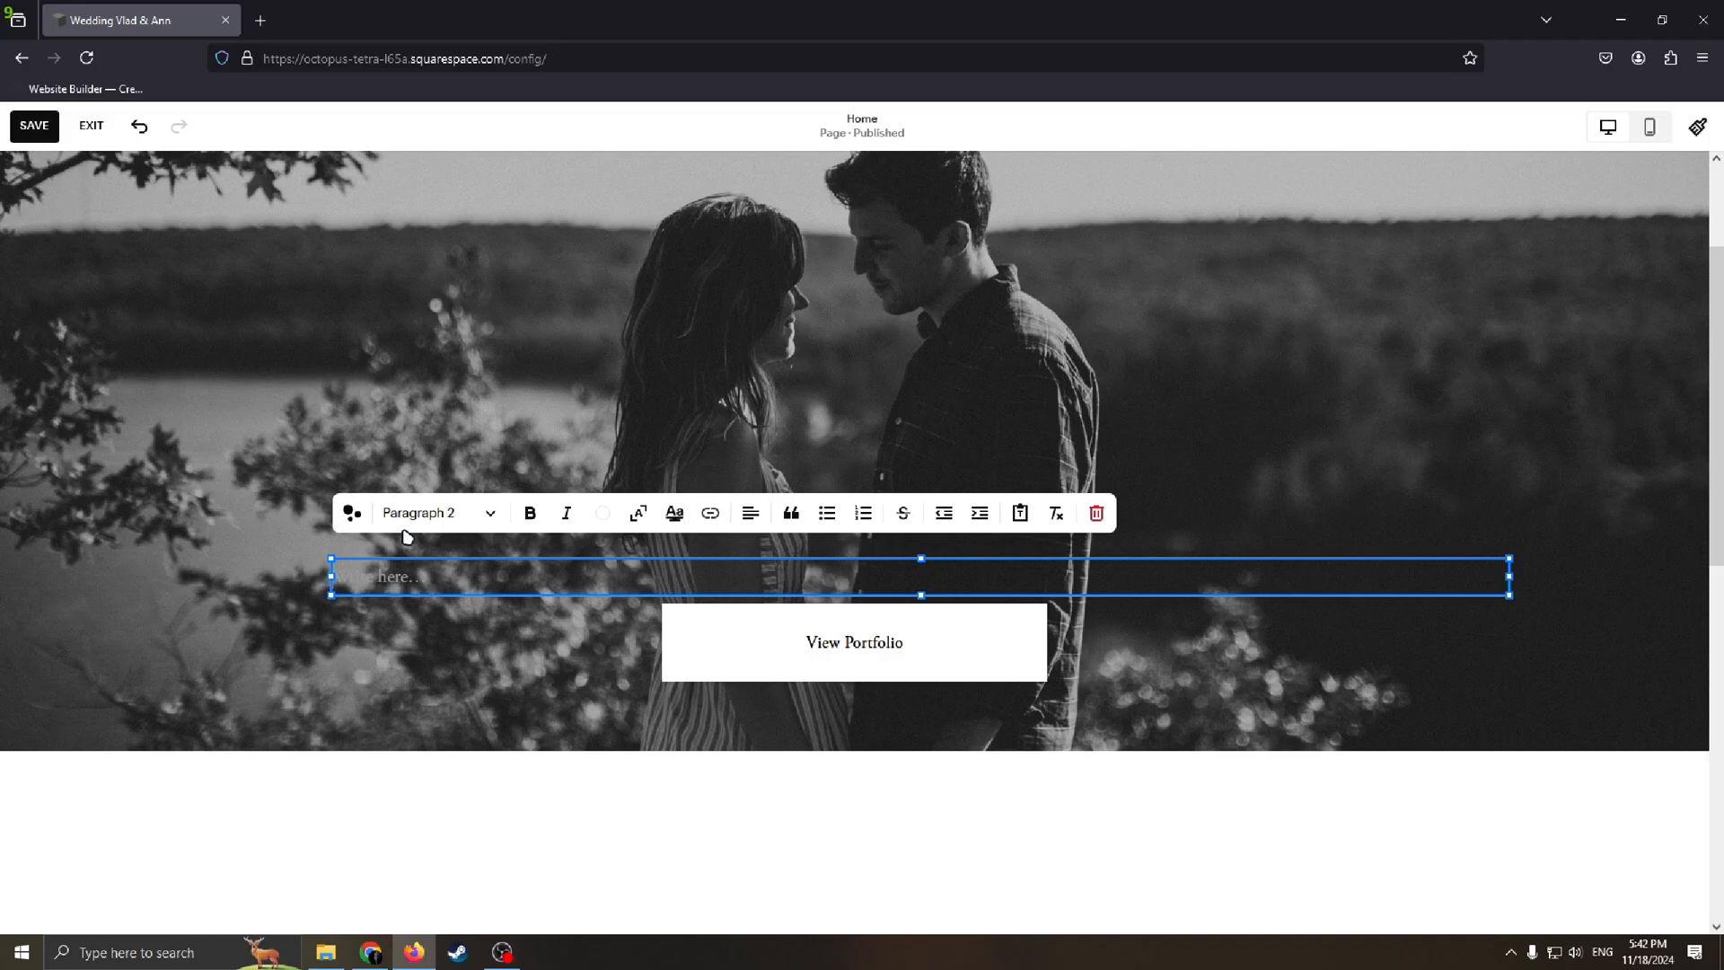
pyautogui.write('M')
pyautogui.press('BackSpace')
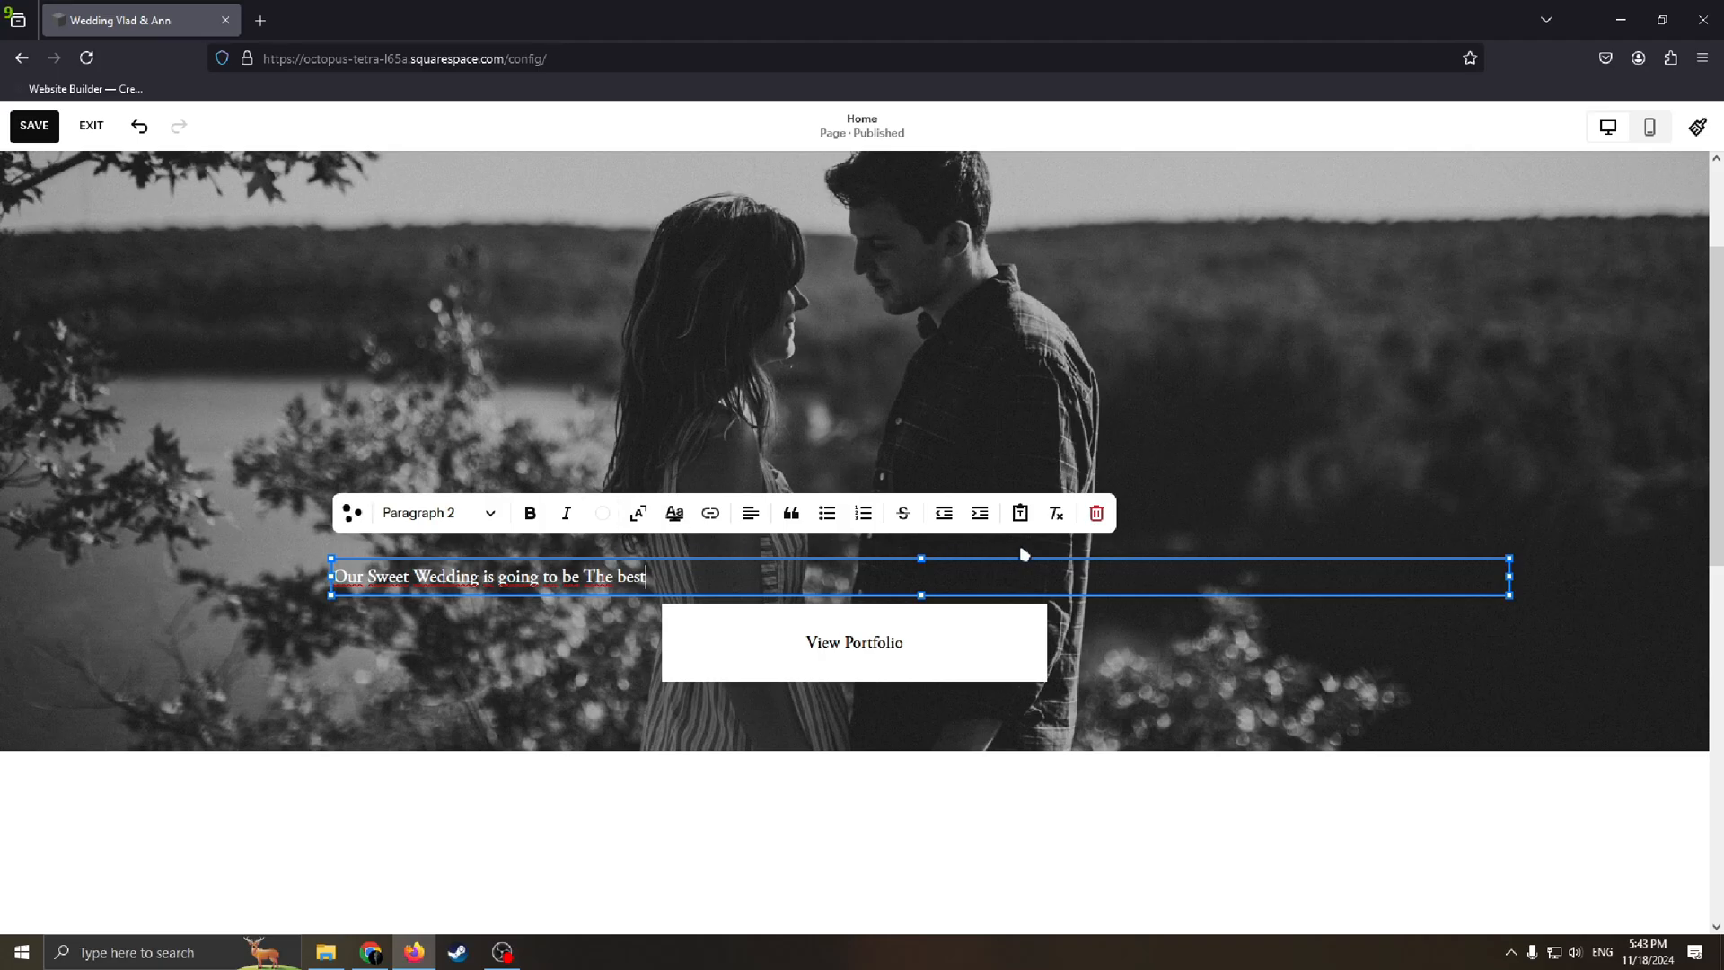
# Make the new hero text scale to fill its block and extend the block outward and downward
pyautogui.hotkey('ctrl', 'a')
pyautogui.click(638, 513)
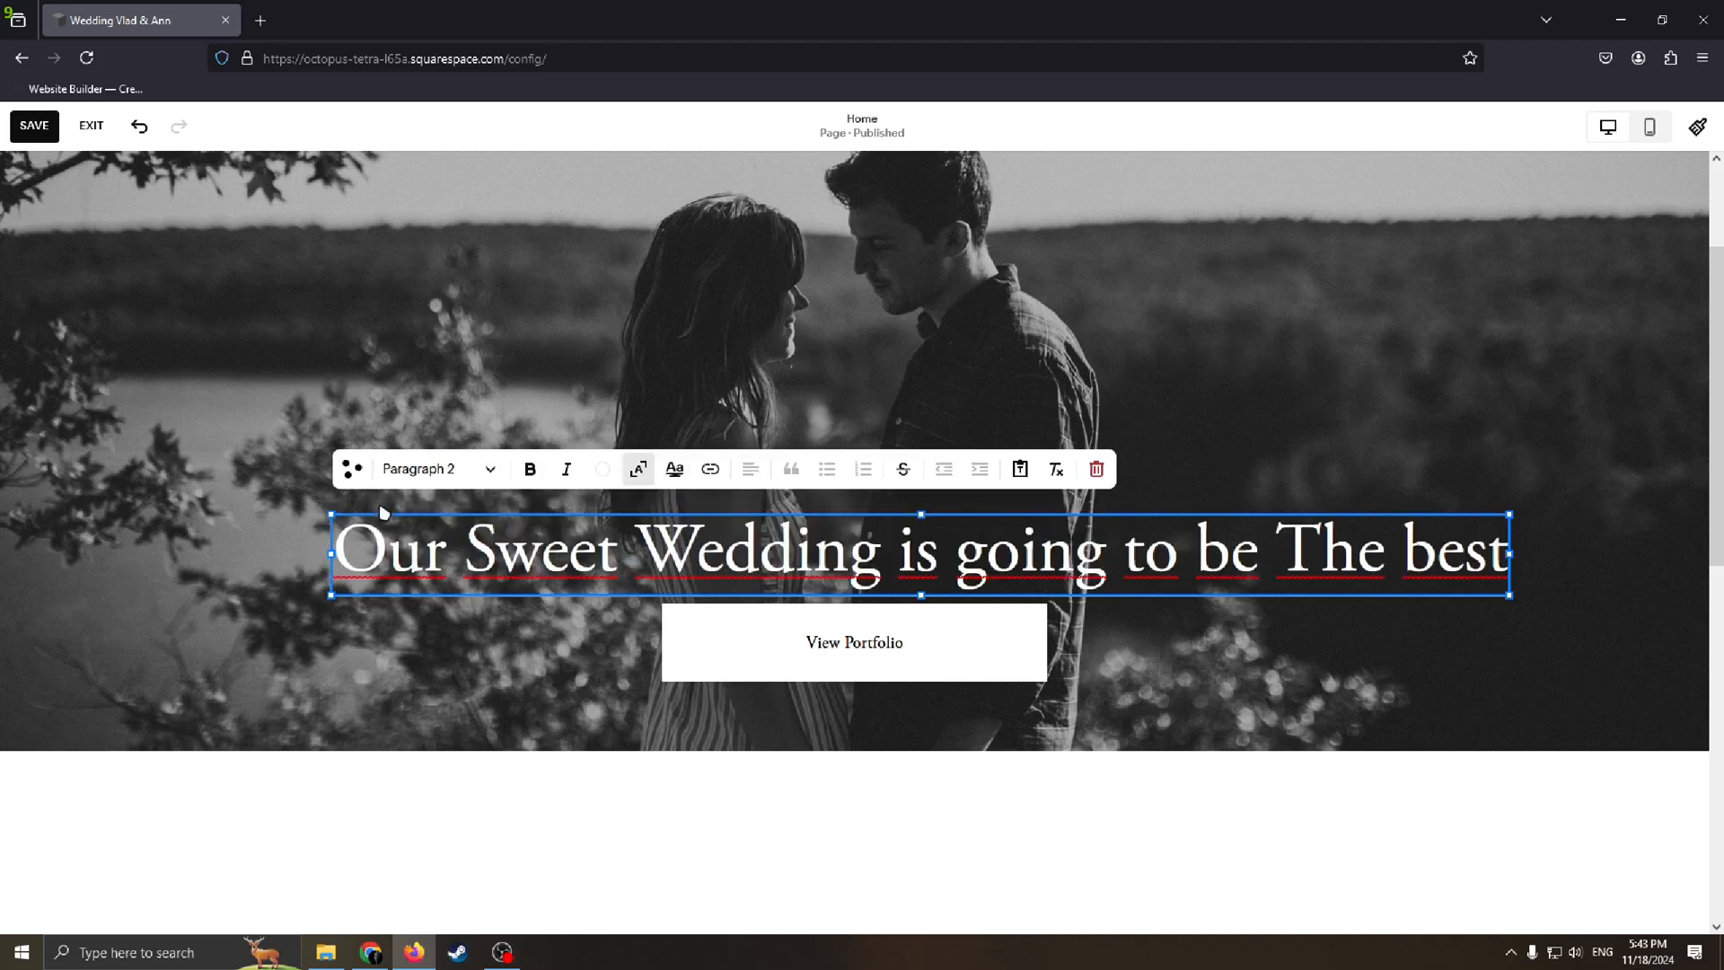
pyautogui.moveTo(331, 594); pyautogui.dragTo(266, 683)
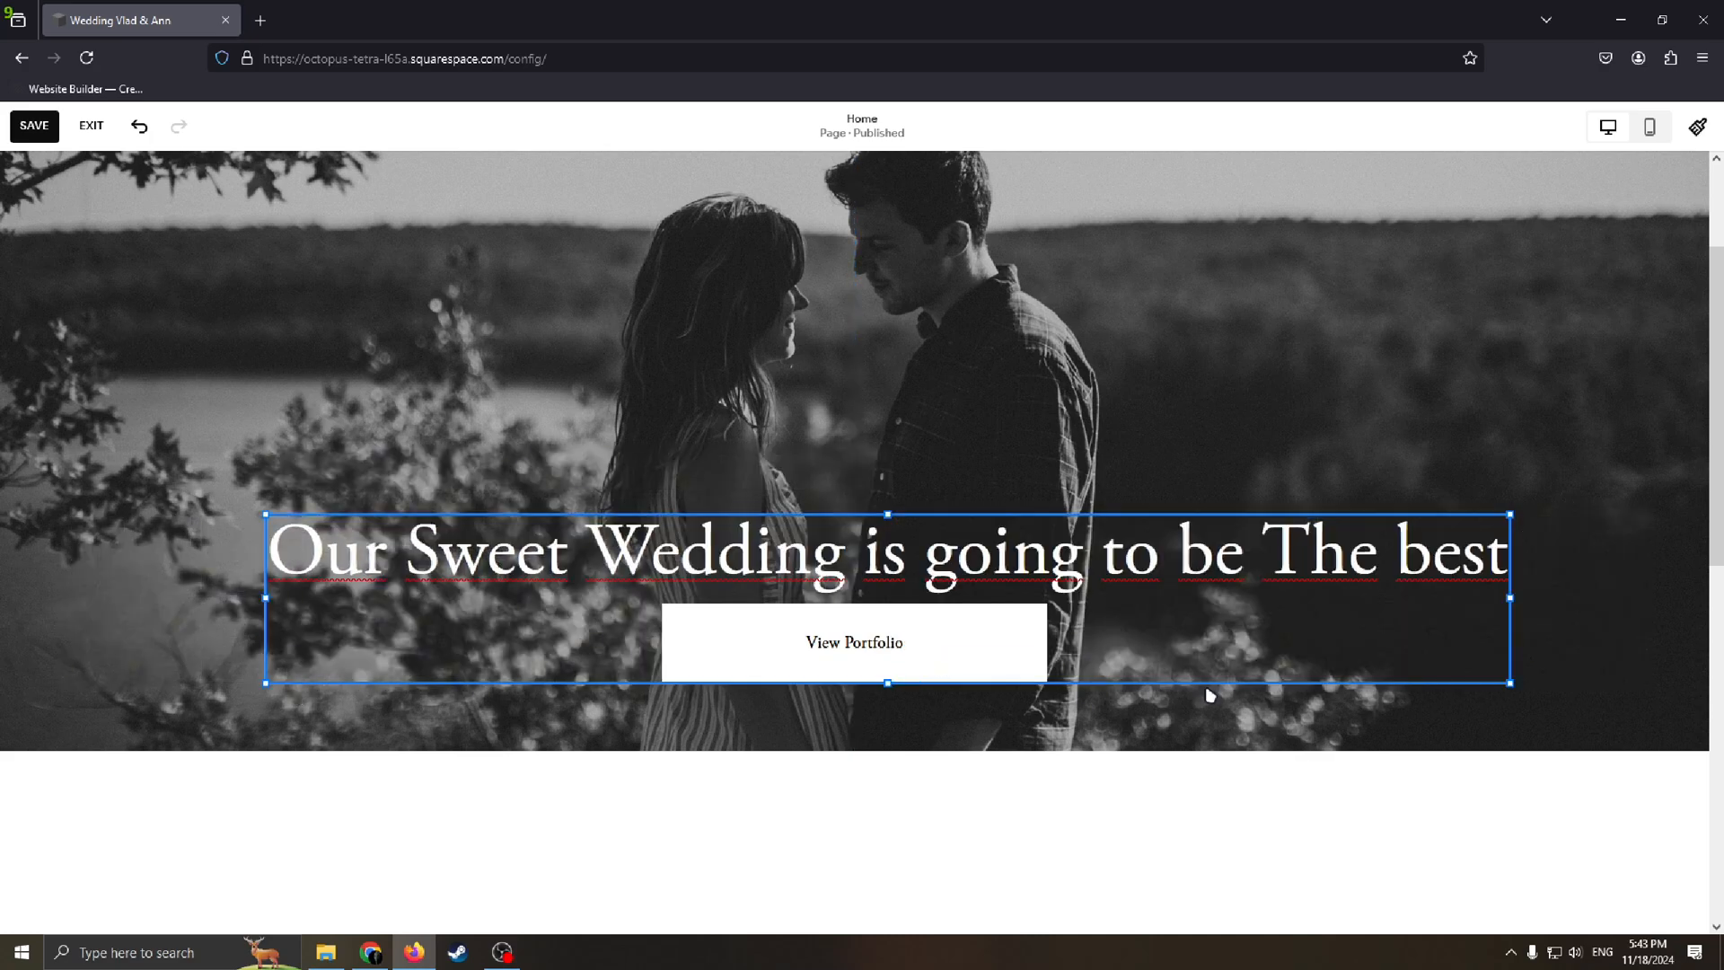
pyautogui.click(1332, 584)
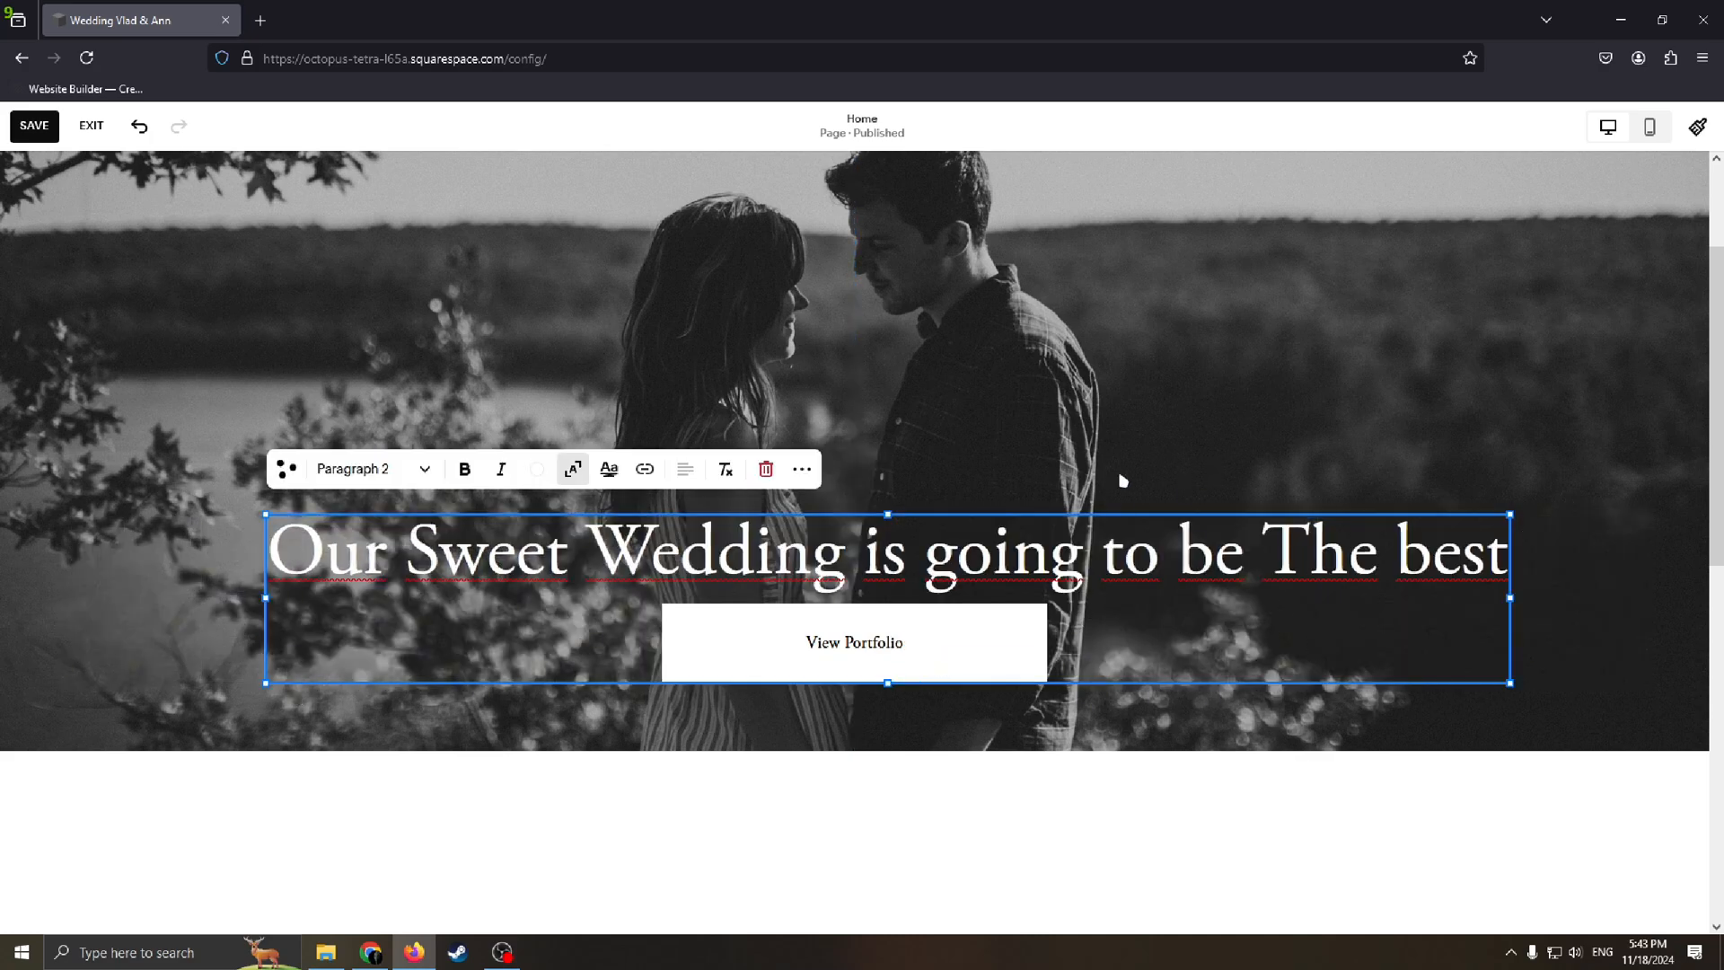
# Move the View Portfolio button lower in the hero section and enlarge the scaled text block so it is centered across the photo
pyautogui.scroll(2, 1122, 480)
pyautogui.moveTo(940, 846); pyautogui.dragTo(842, 630)
pyautogui.scroll(7, 1032, 449)
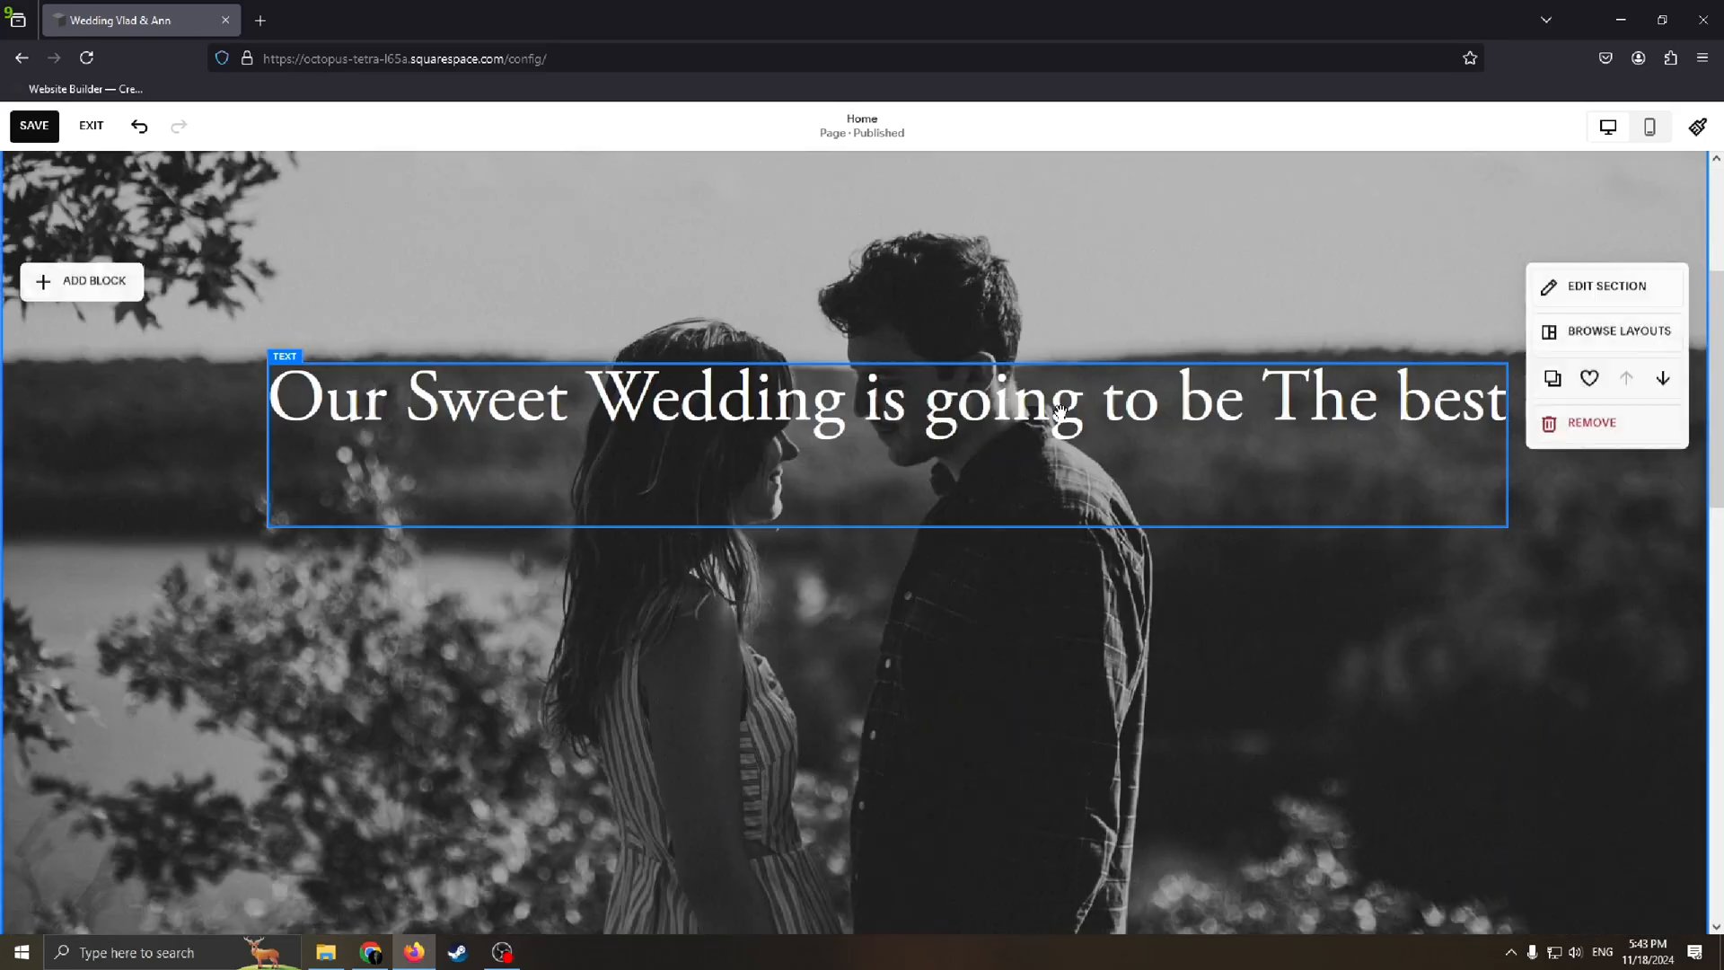
pyautogui.click(268, 524)
pyautogui.moveTo(268, 526); pyautogui.dragTo(202, 835)
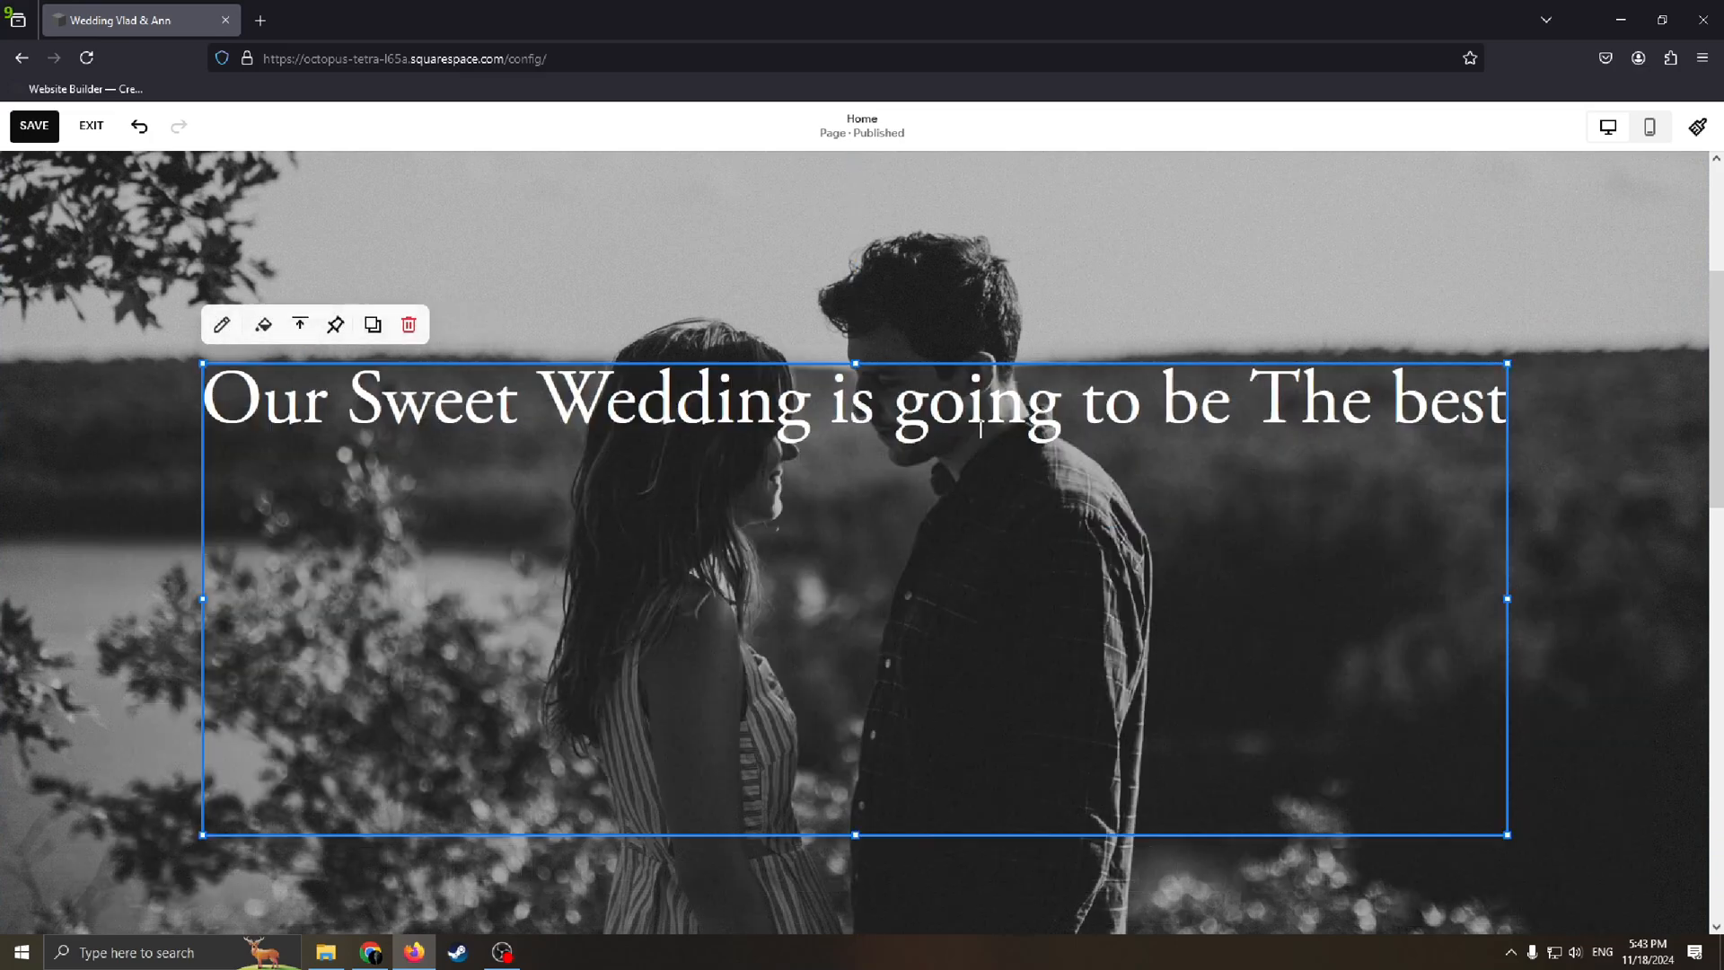
pyautogui.moveTo(1456, 422); pyautogui.dragTo(250, 424)
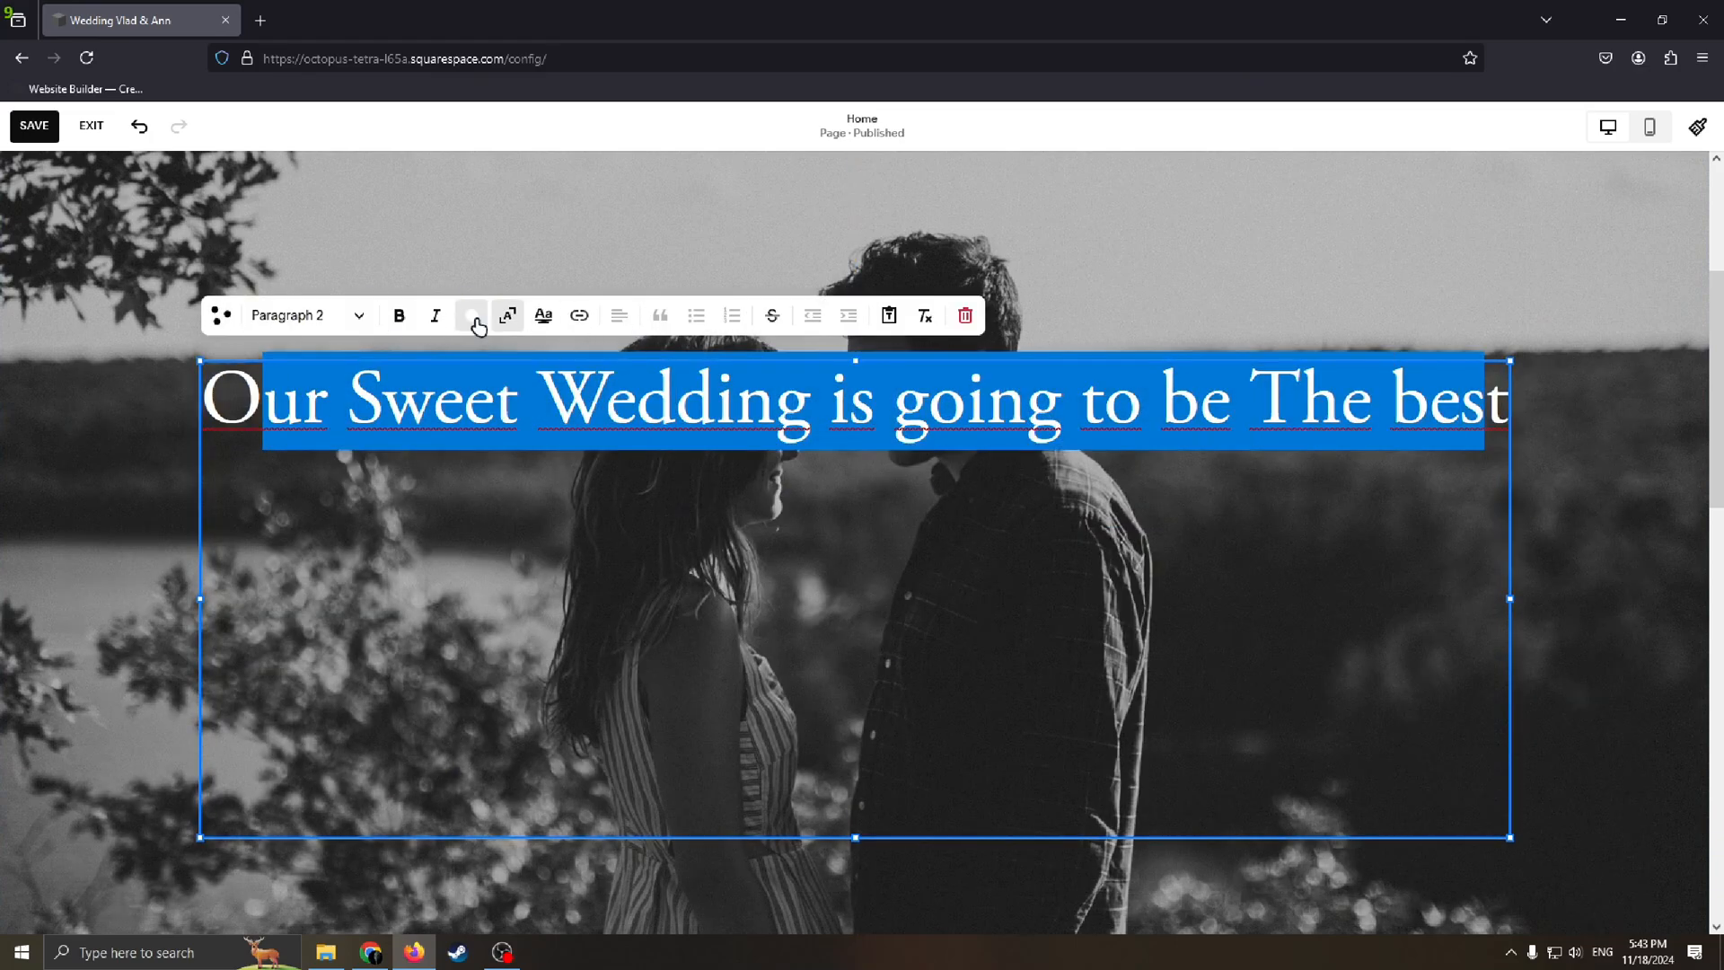
pyautogui.scroll(4, 803, 408)
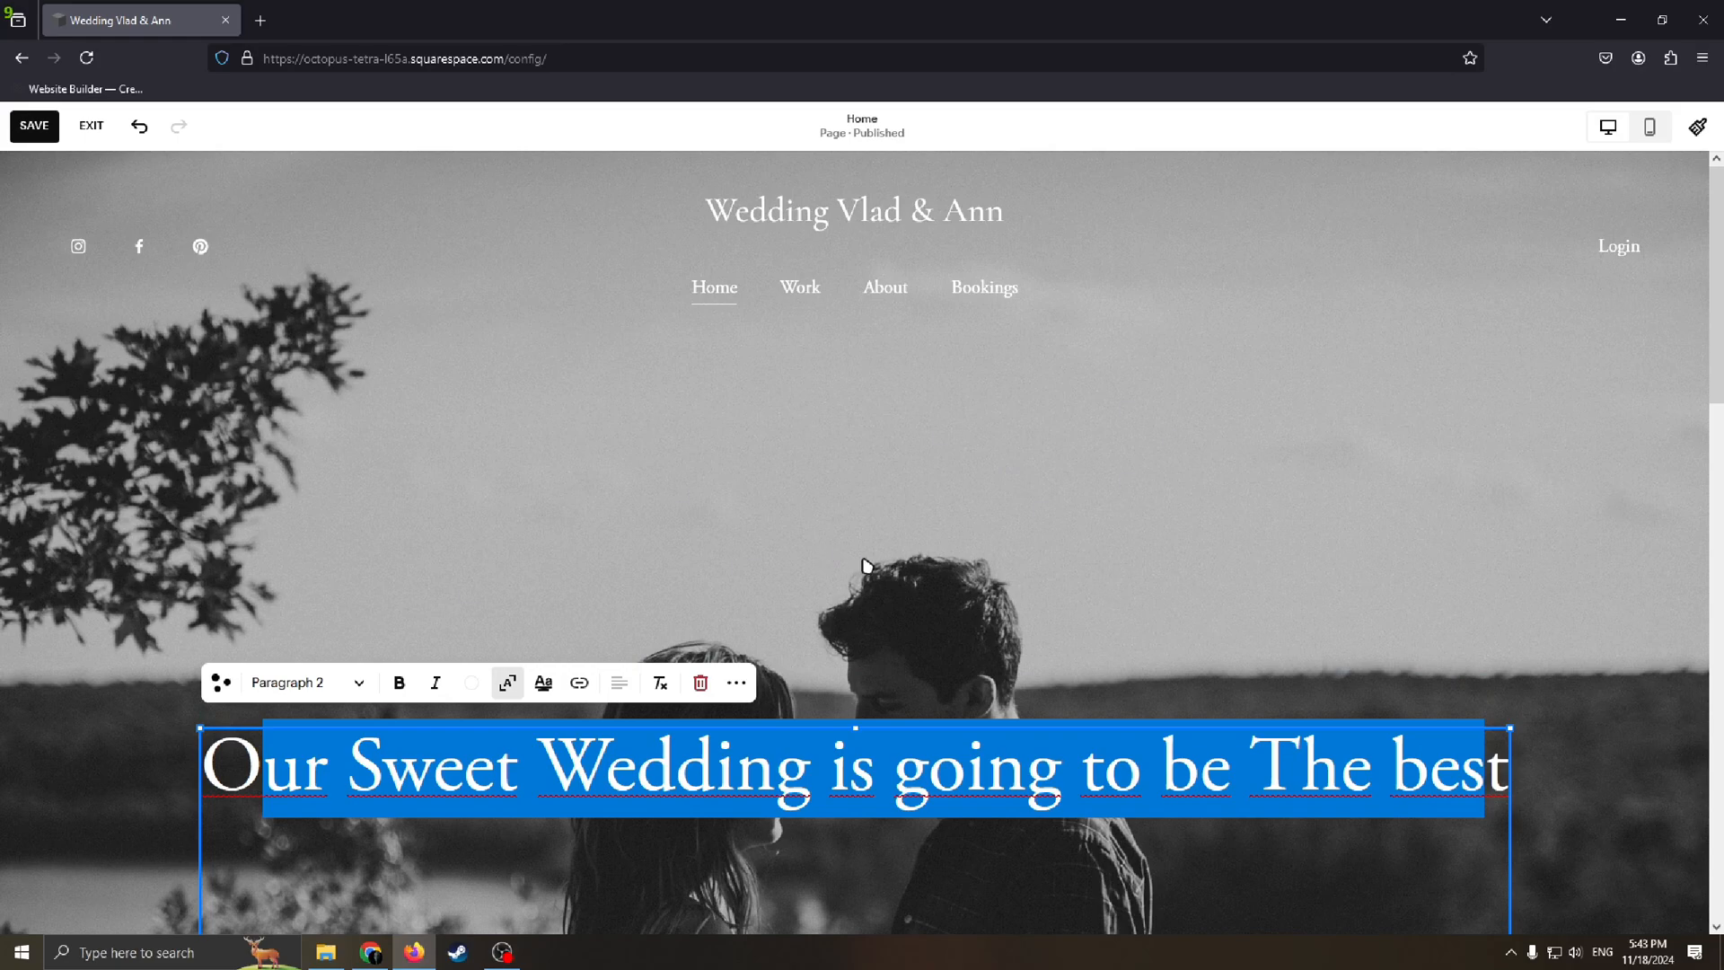
pyautogui.click(866, 566)
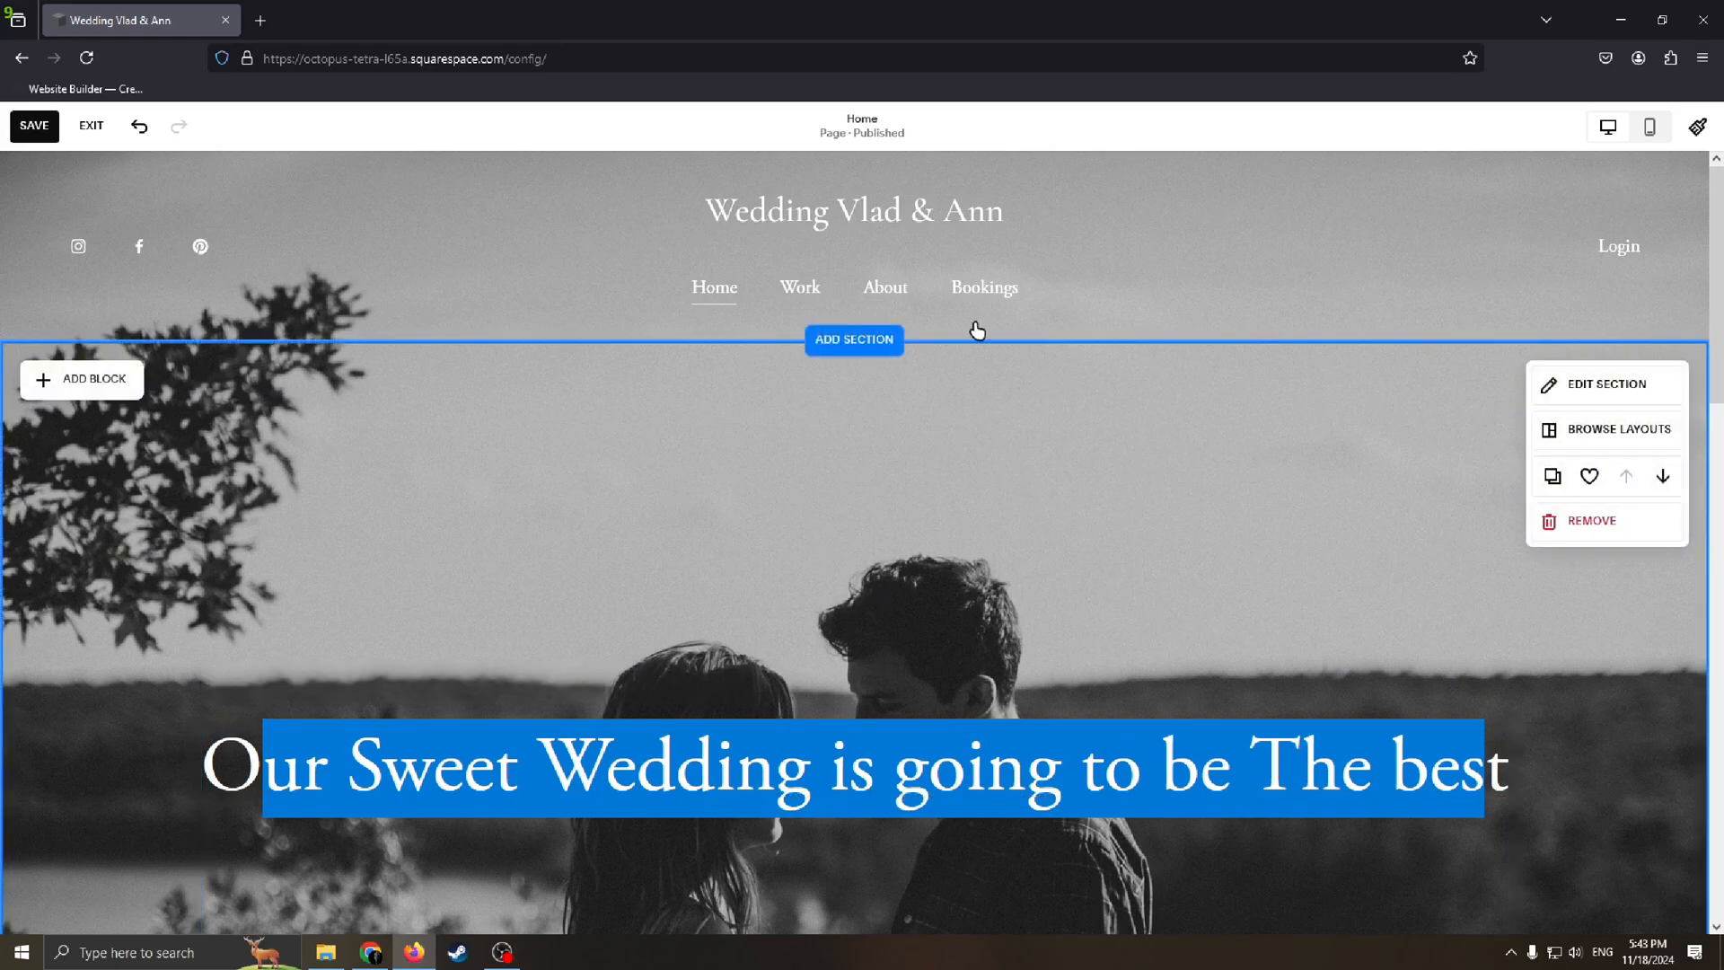
pyautogui.scroll(-10, 842, 440)
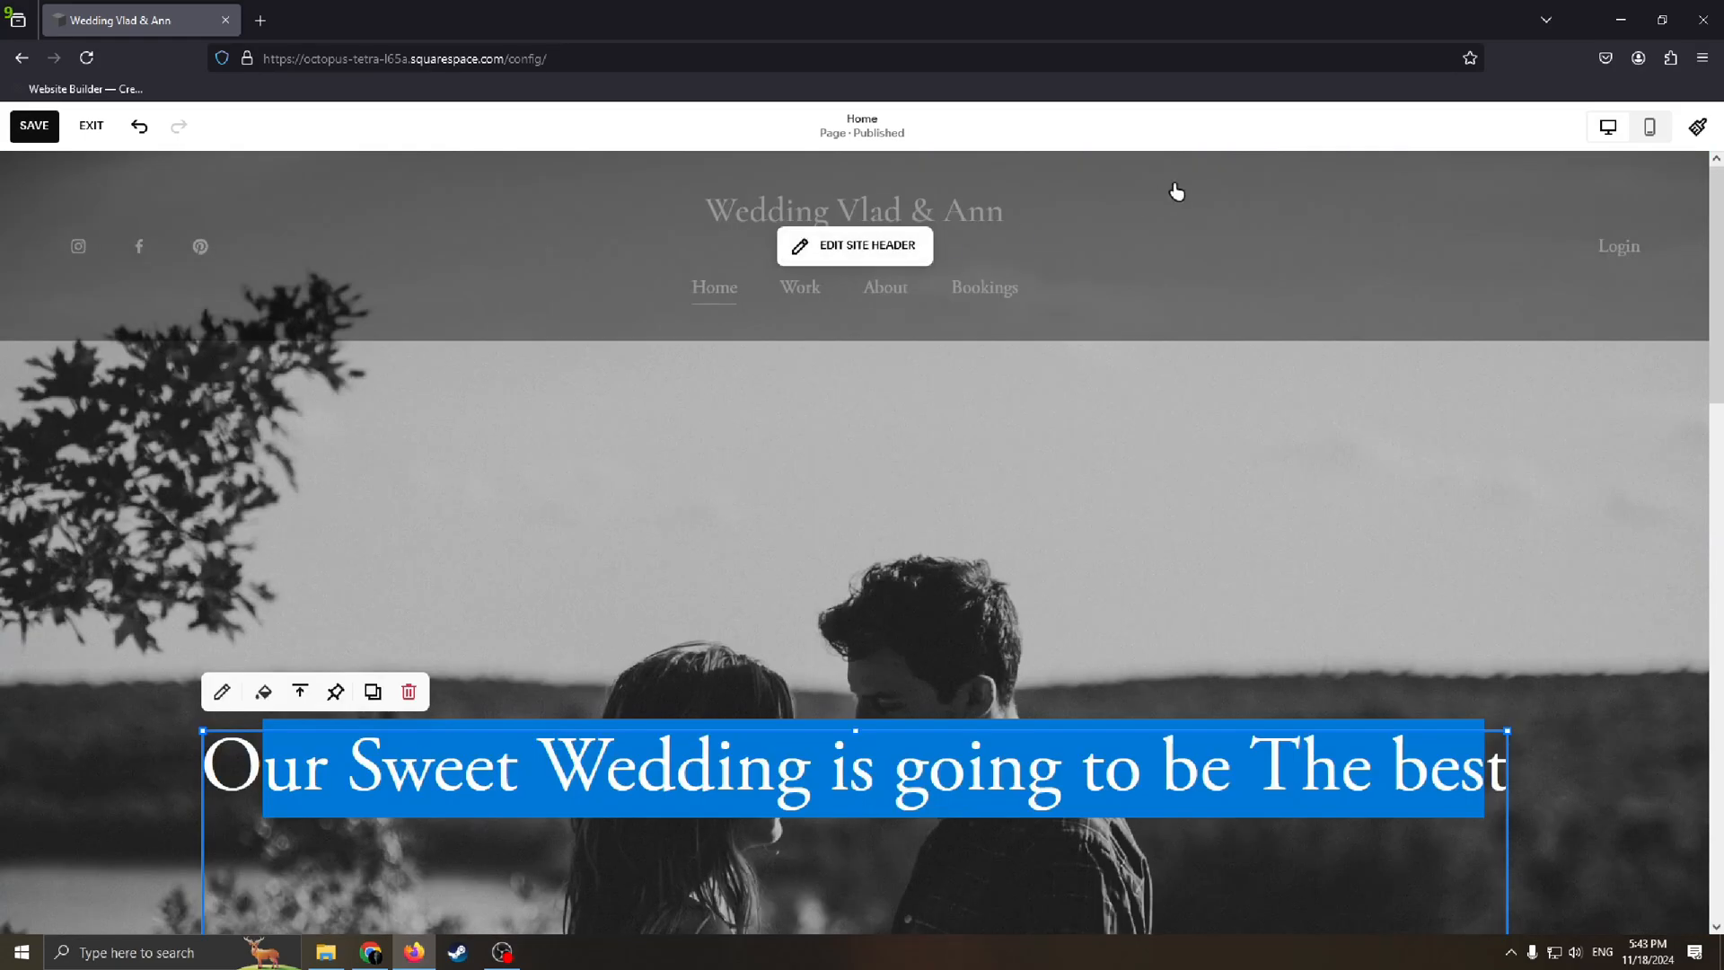
# Edit the site header and remove the word "Wedding" from the site title, keeping only the couple's names
pyautogui.click(854, 246)
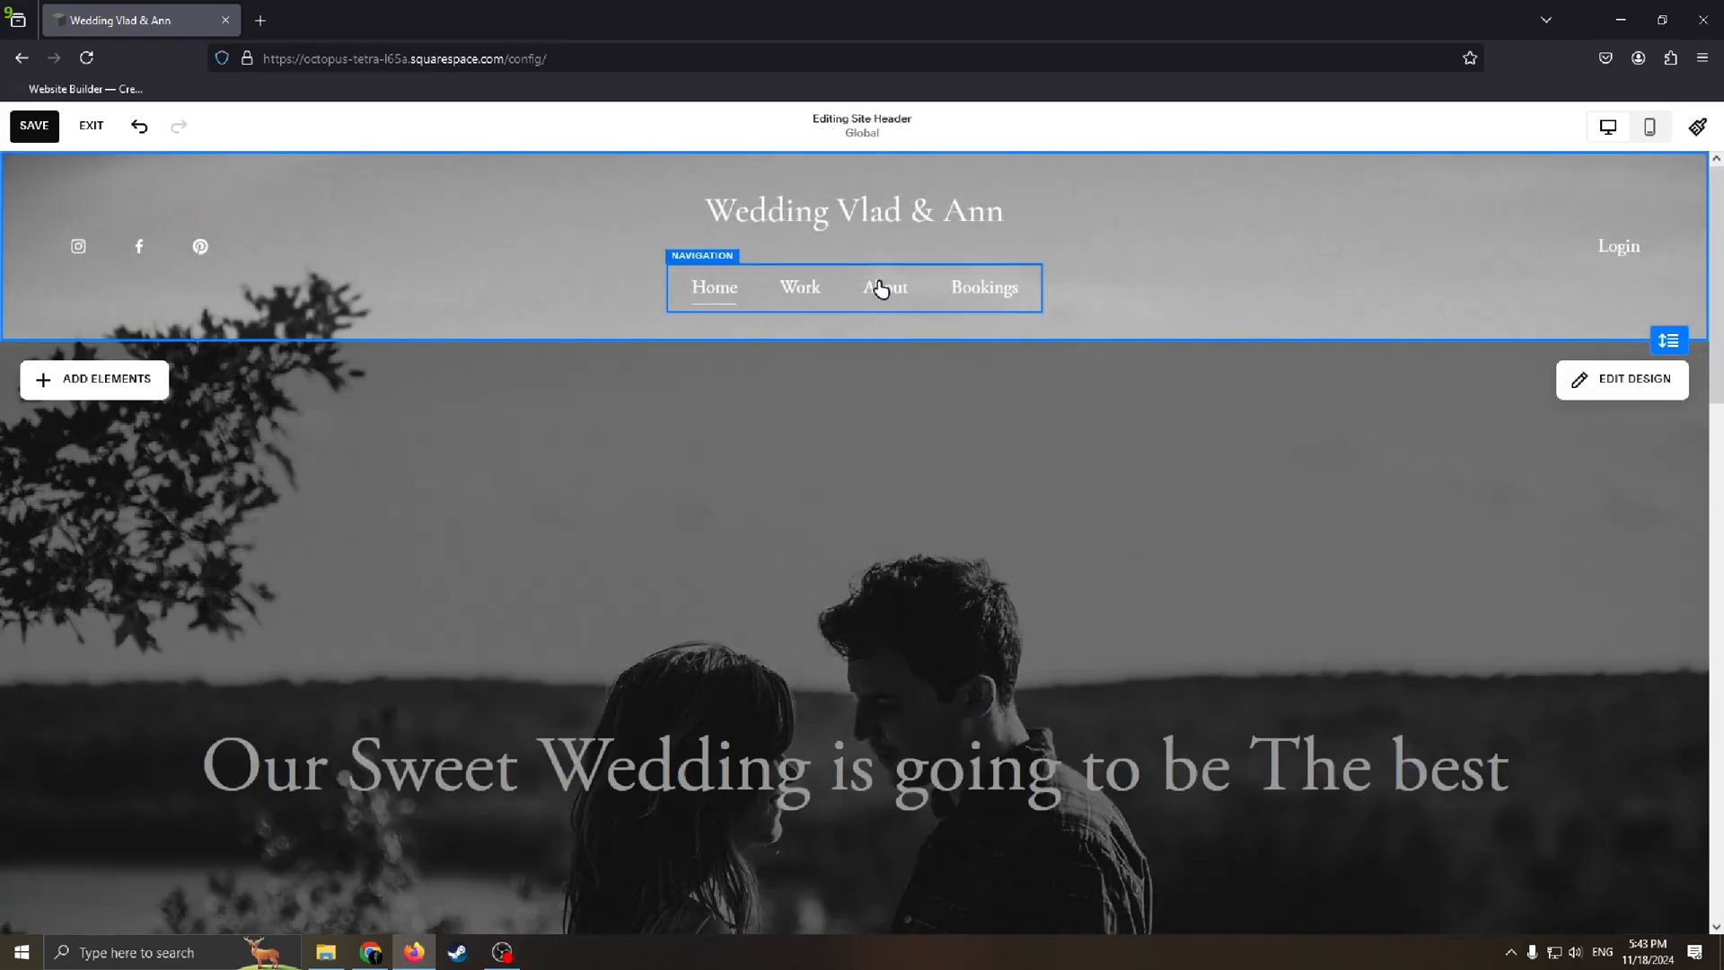
pyautogui.click(969, 274)
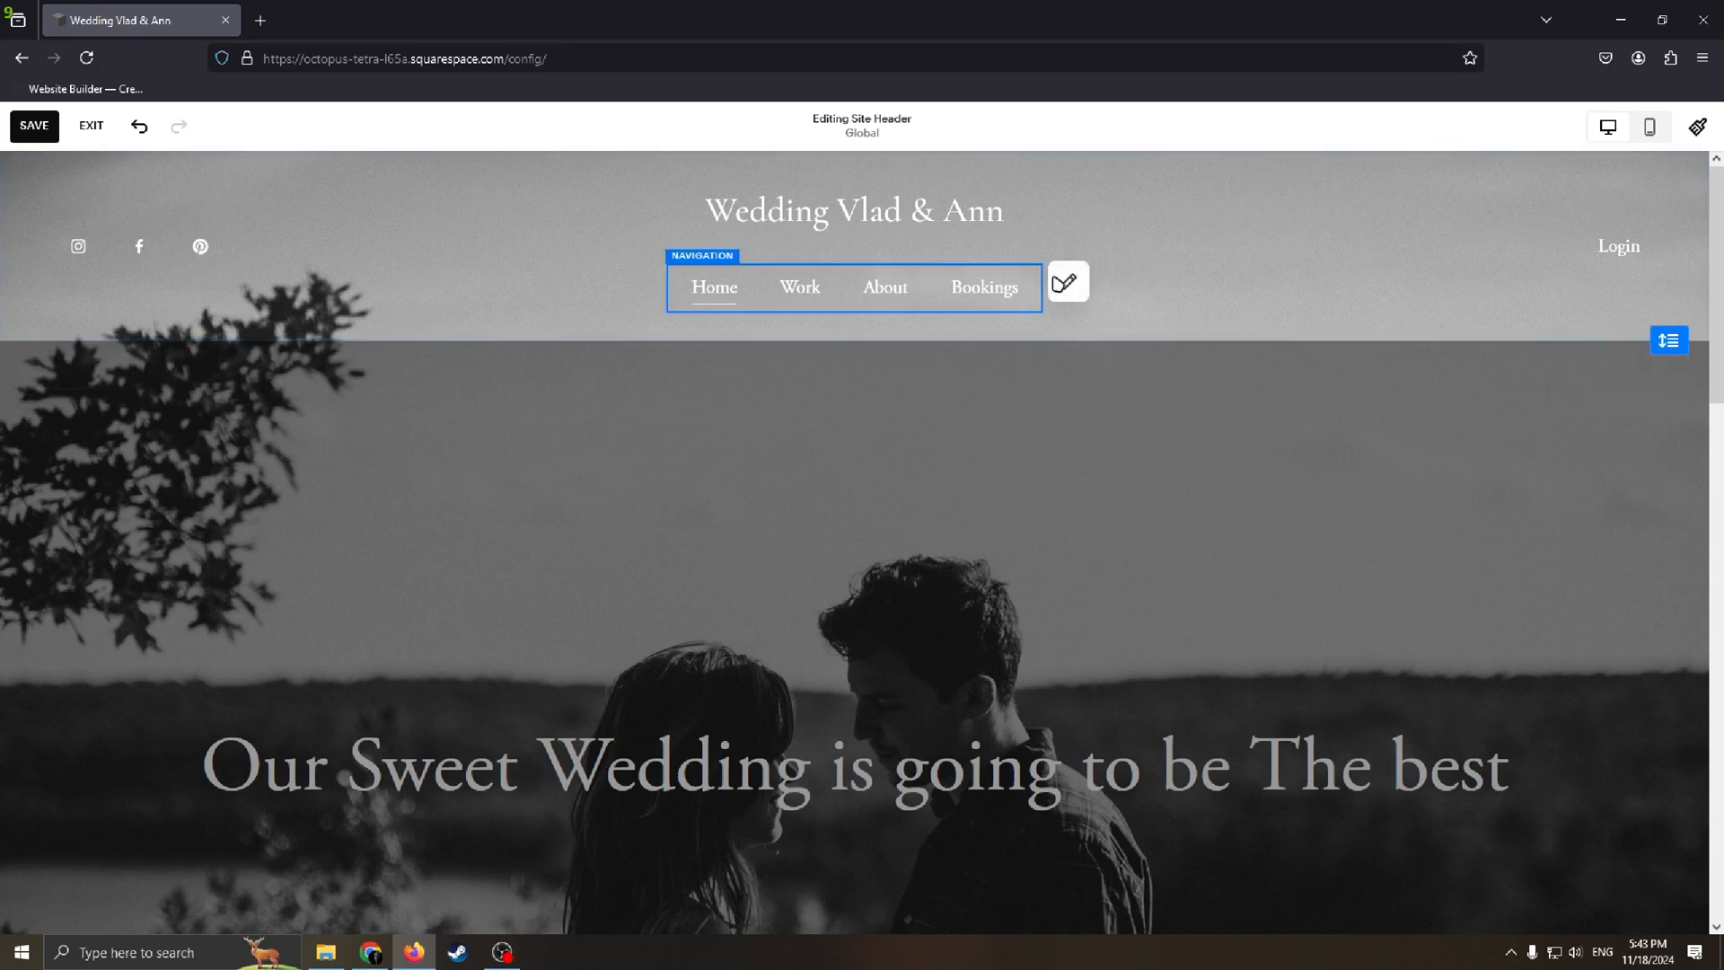
pyautogui.click(1067, 282)
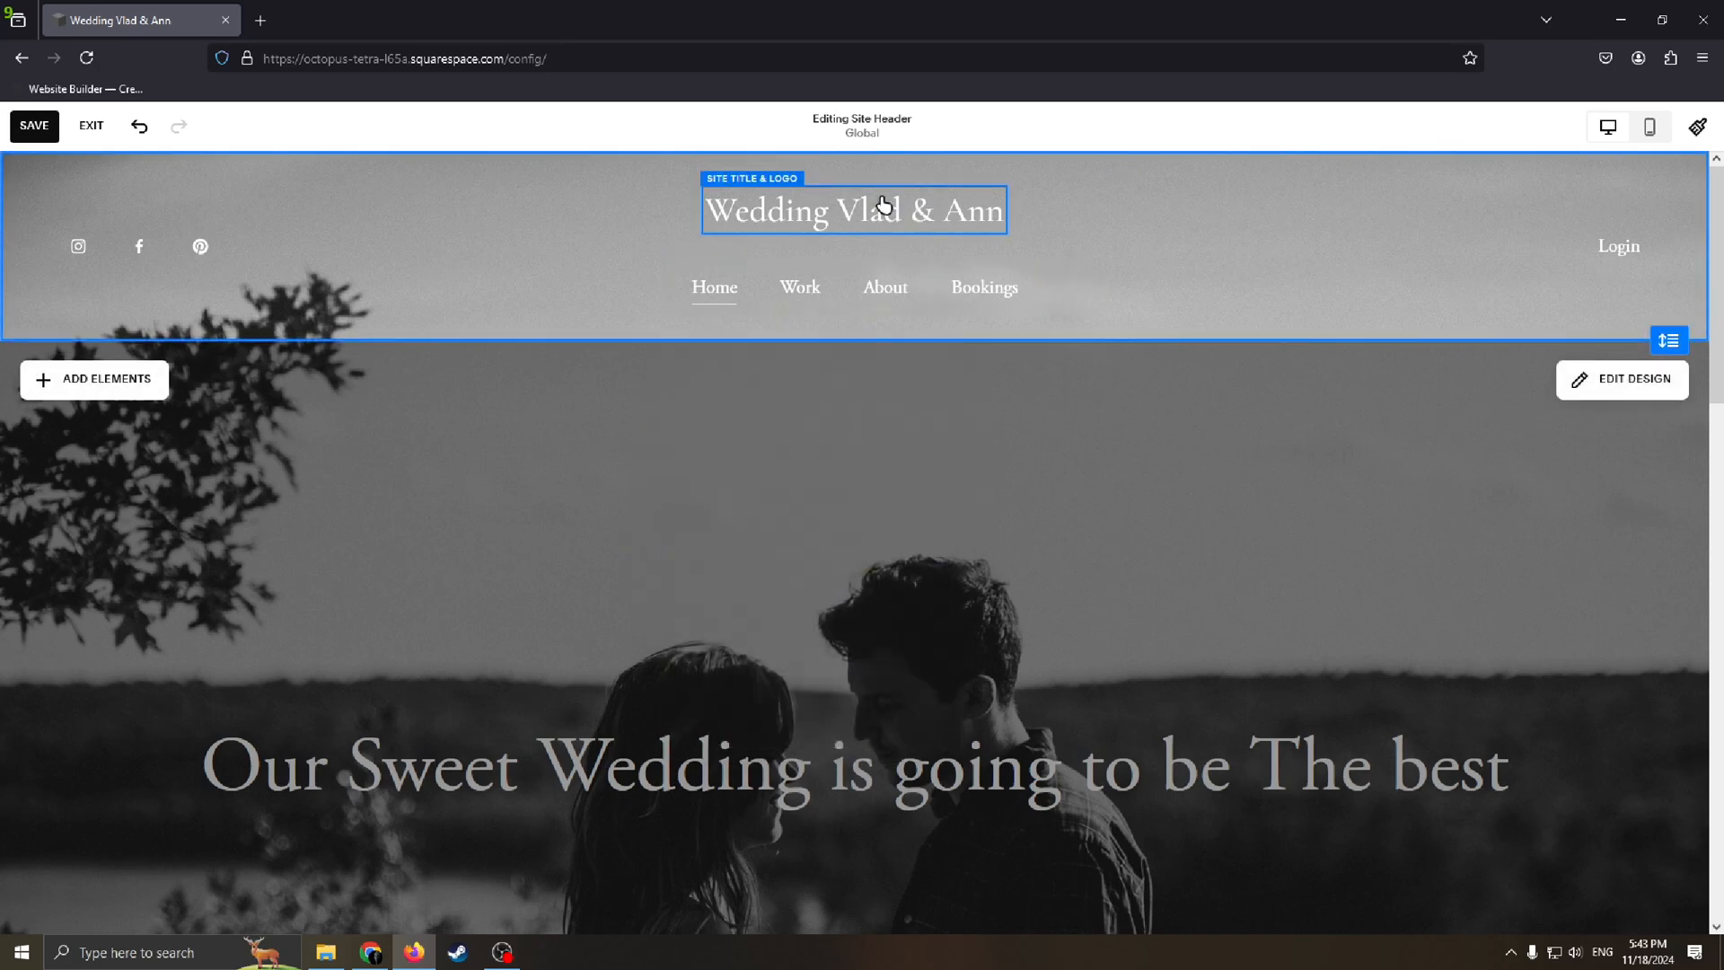
pyautogui.click(985, 215)
pyautogui.click(1029, 203)
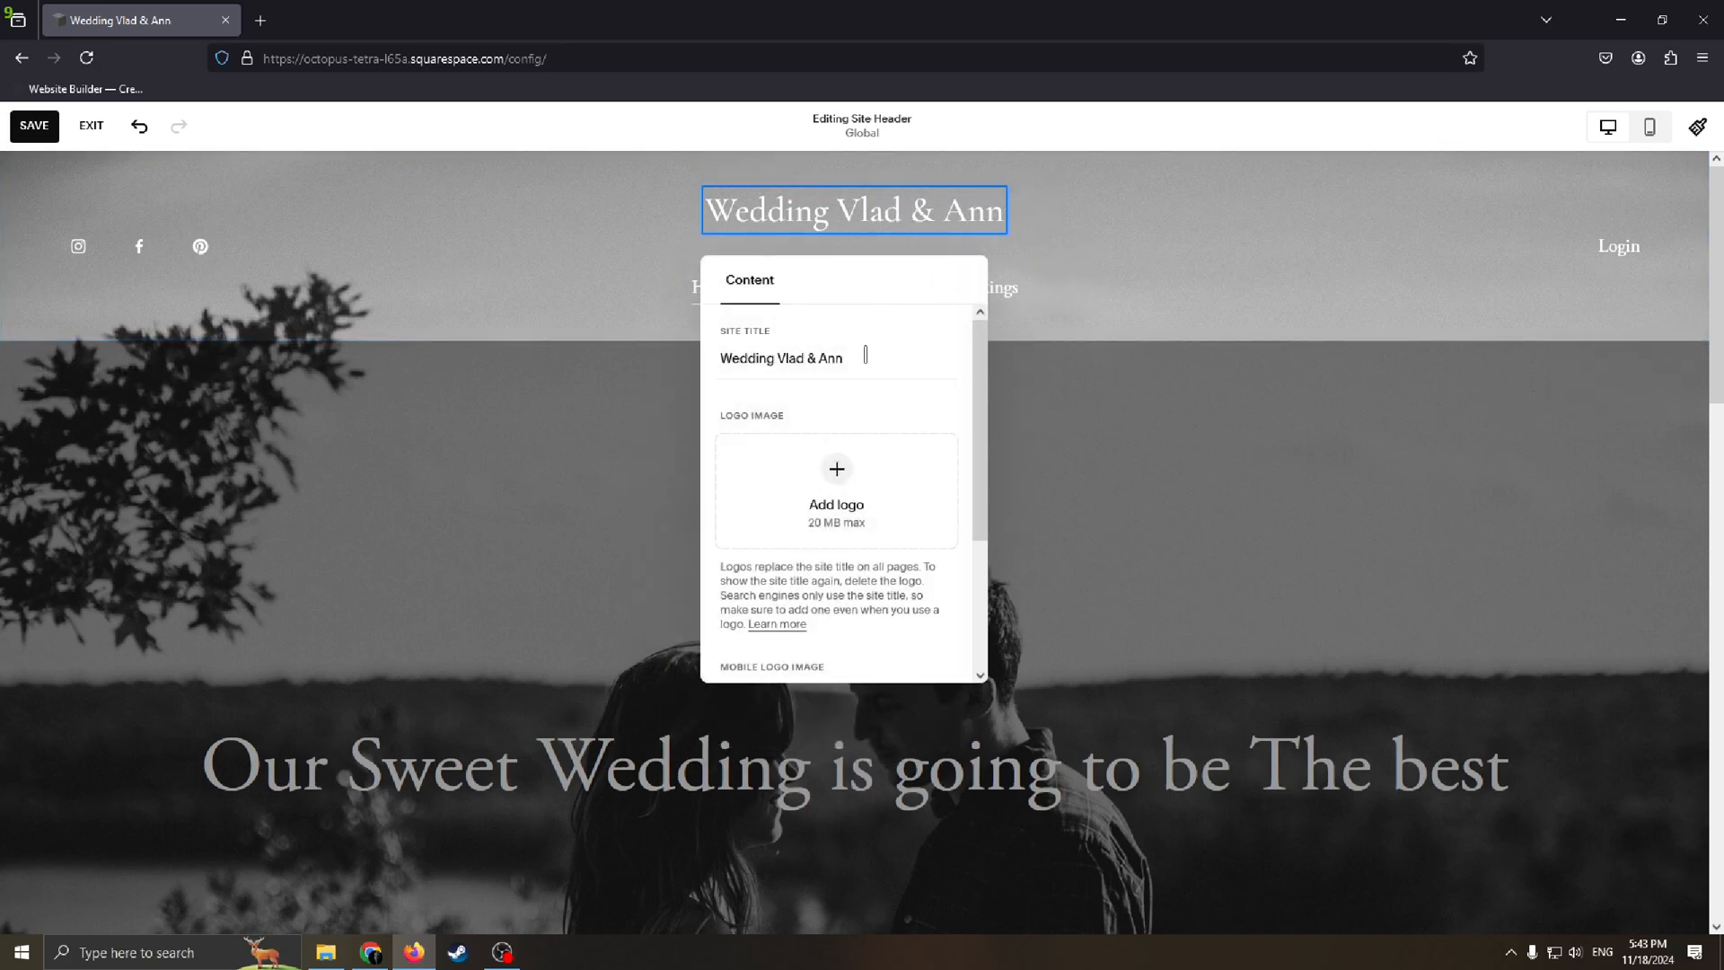
pyautogui.tripleClick(879, 357)
pyautogui.click(781, 357)
pyautogui.moveTo(779, 360); pyautogui.dragTo(714, 413)
pyautogui.press('BackSpace')
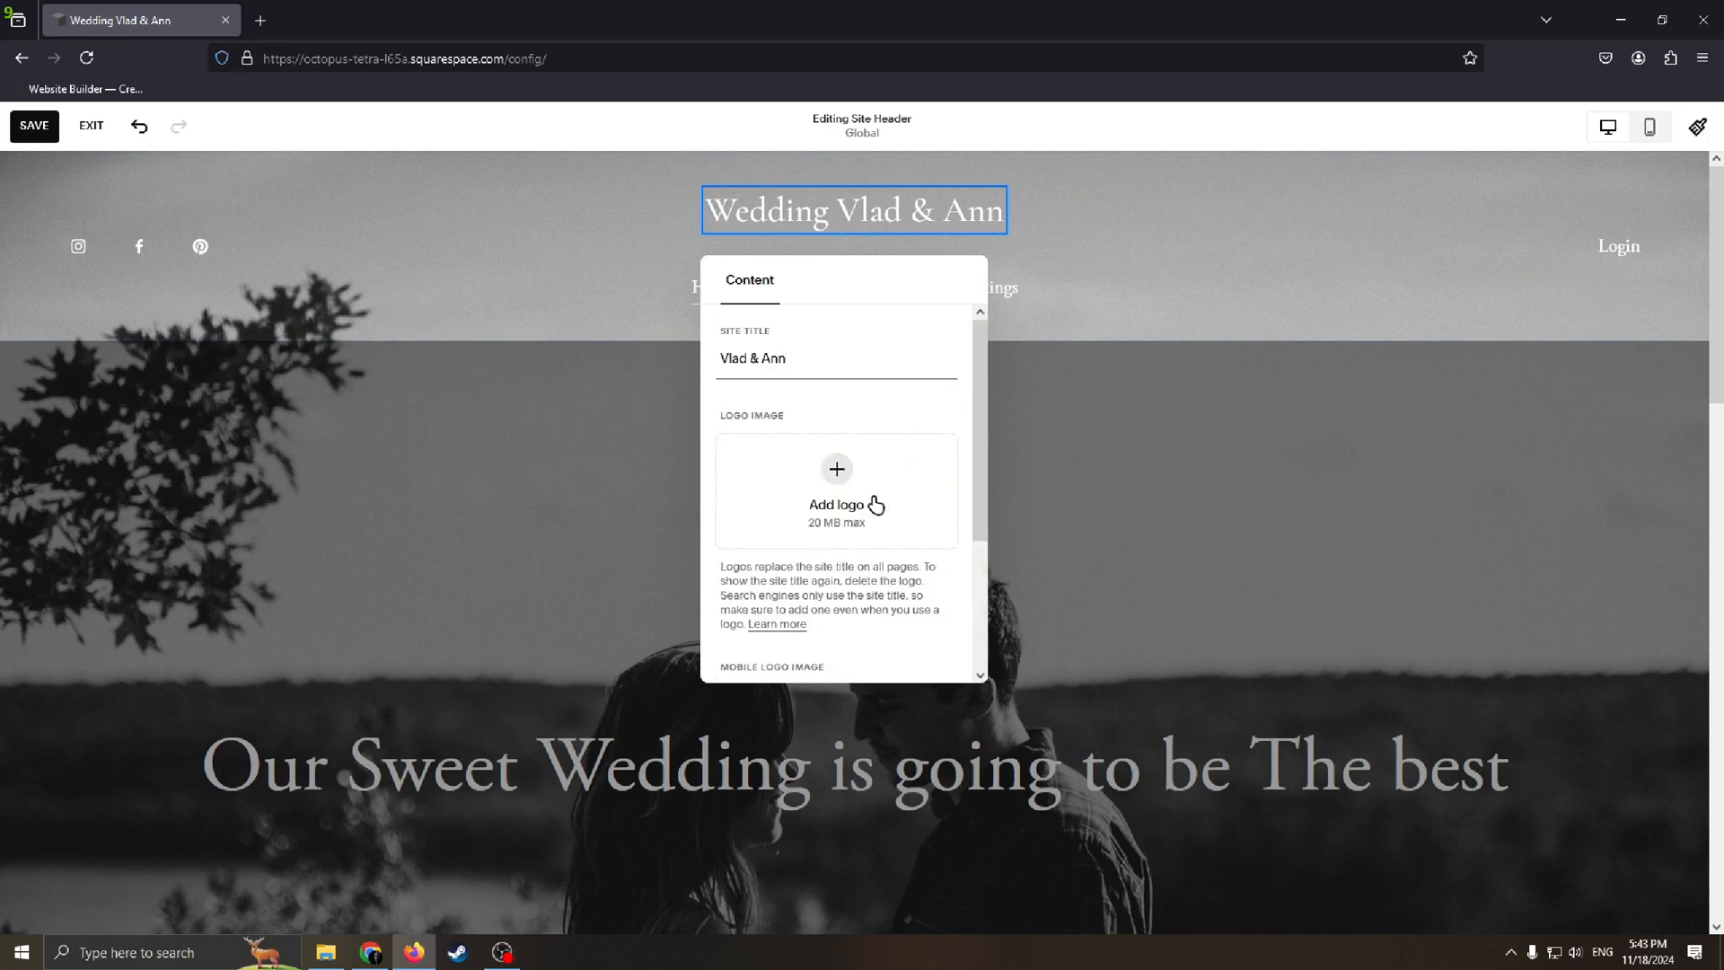
pyautogui.click(1034, 485)
# Look at the options for adding header elements, then return to page editing and examine the blocks available for the blank section
pyautogui.scroll(-6, 635, 512)
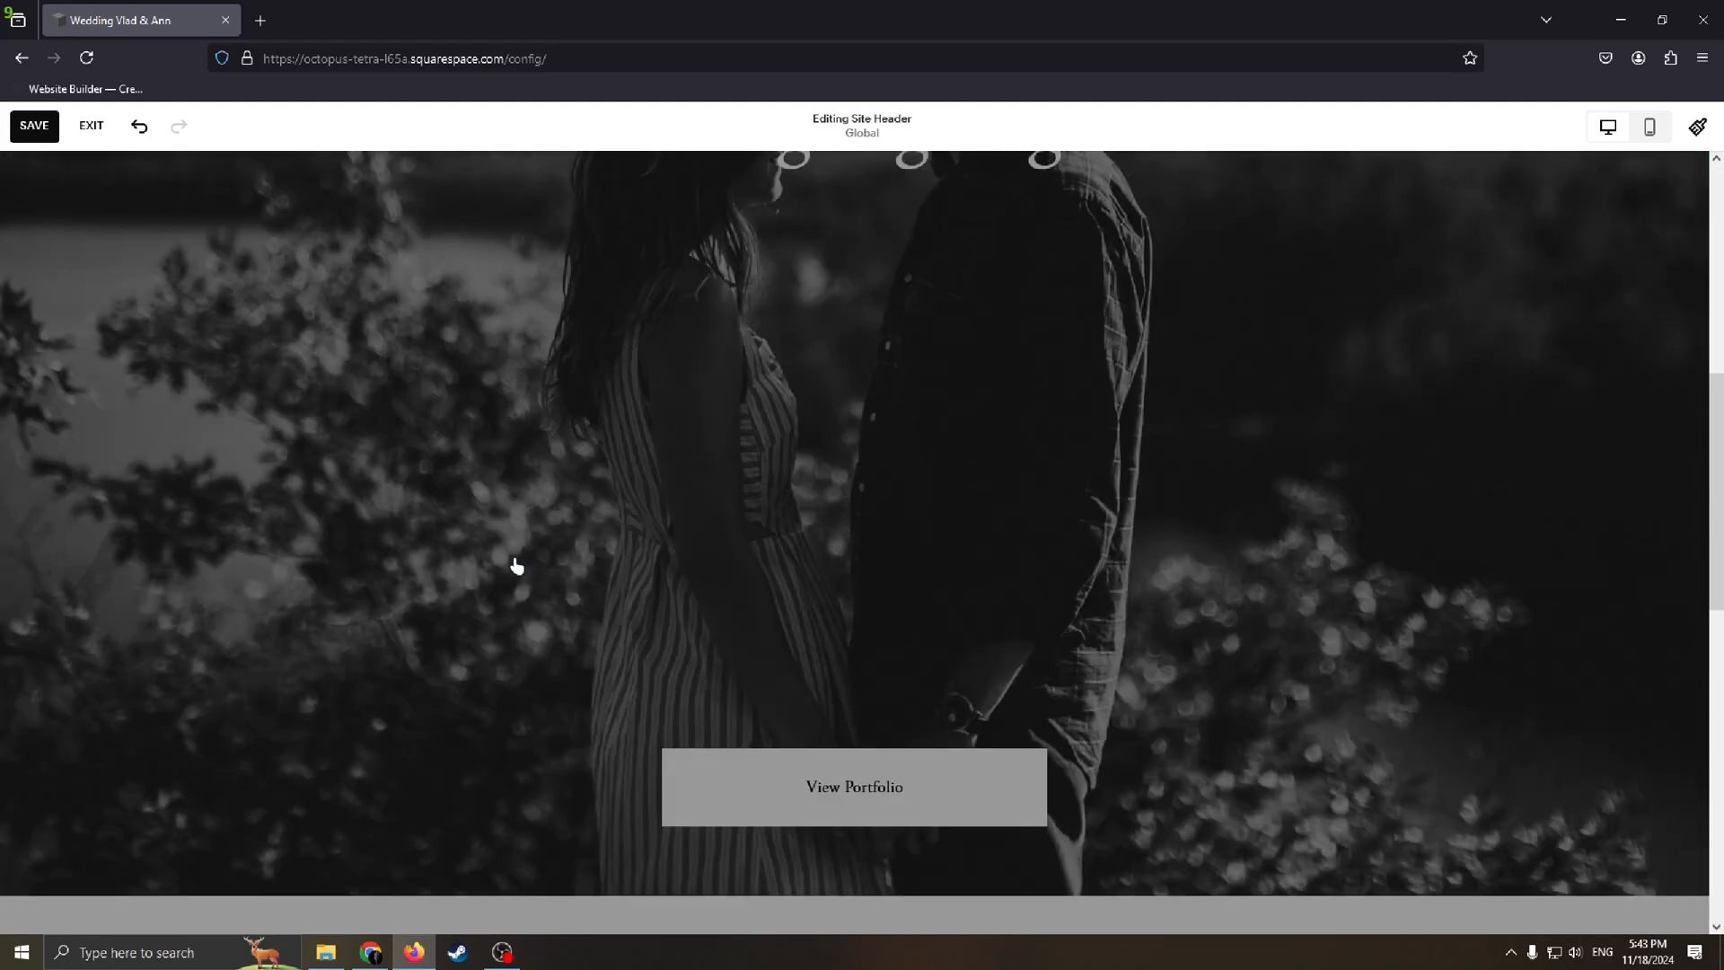
pyautogui.scroll(6, 516, 566)
pyautogui.click(81, 382)
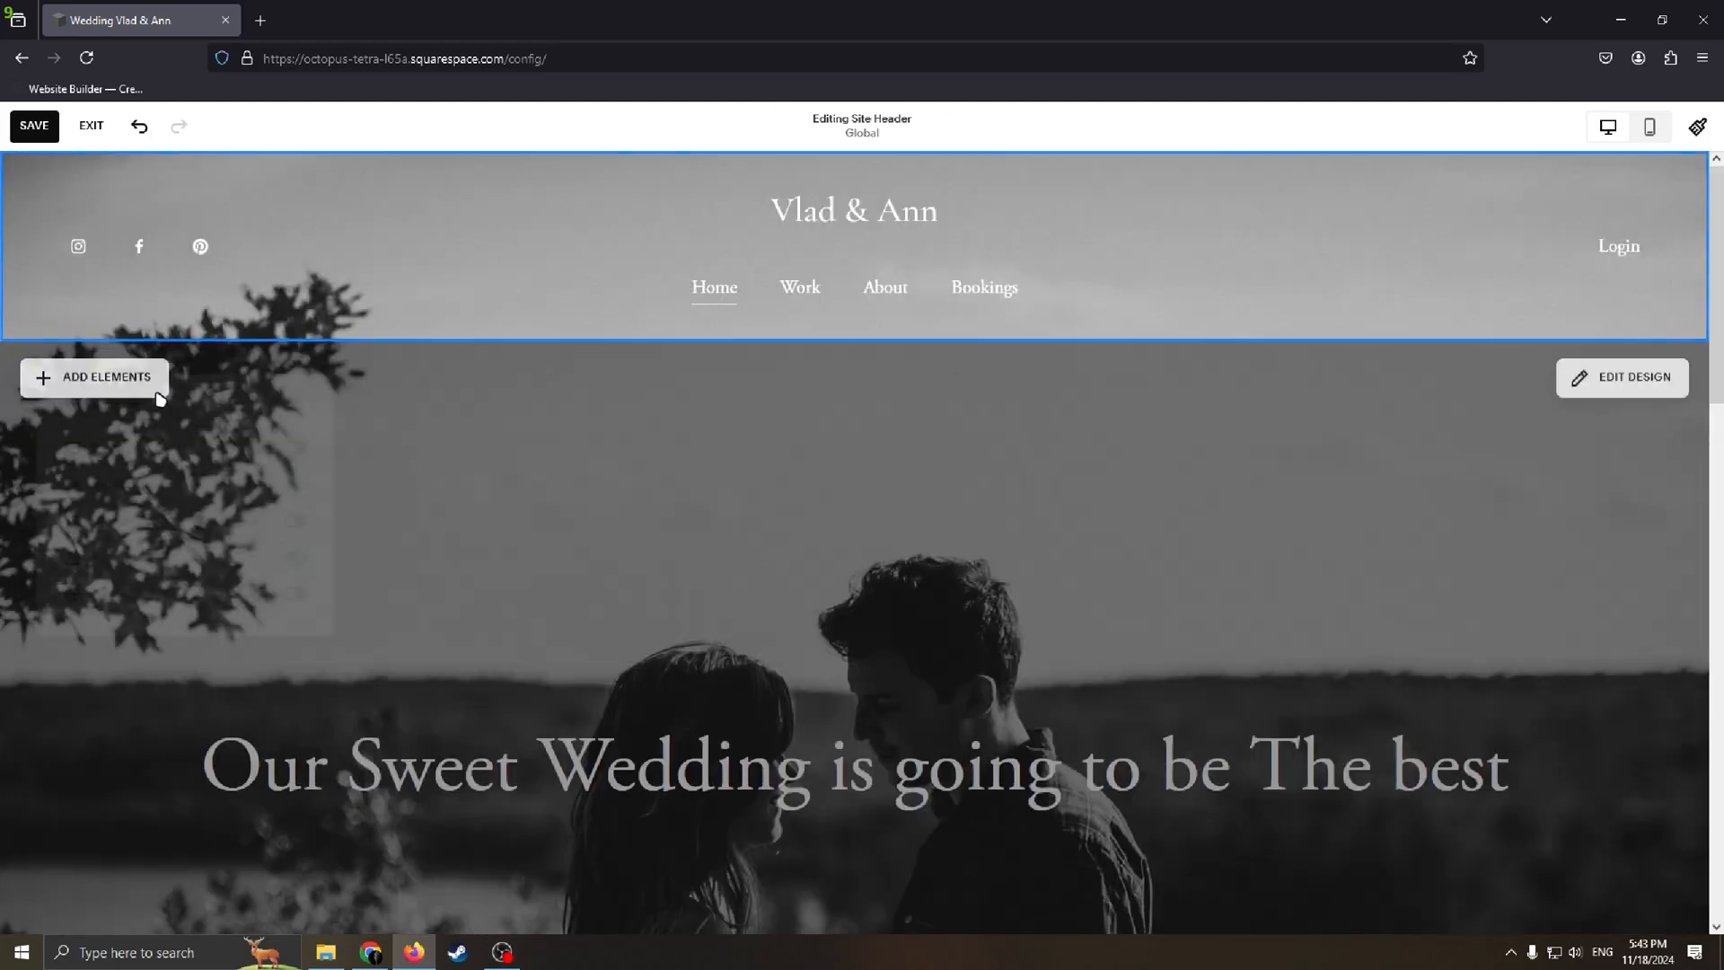
pyautogui.click(446, 418)
pyautogui.scroll(-10, 473, 509)
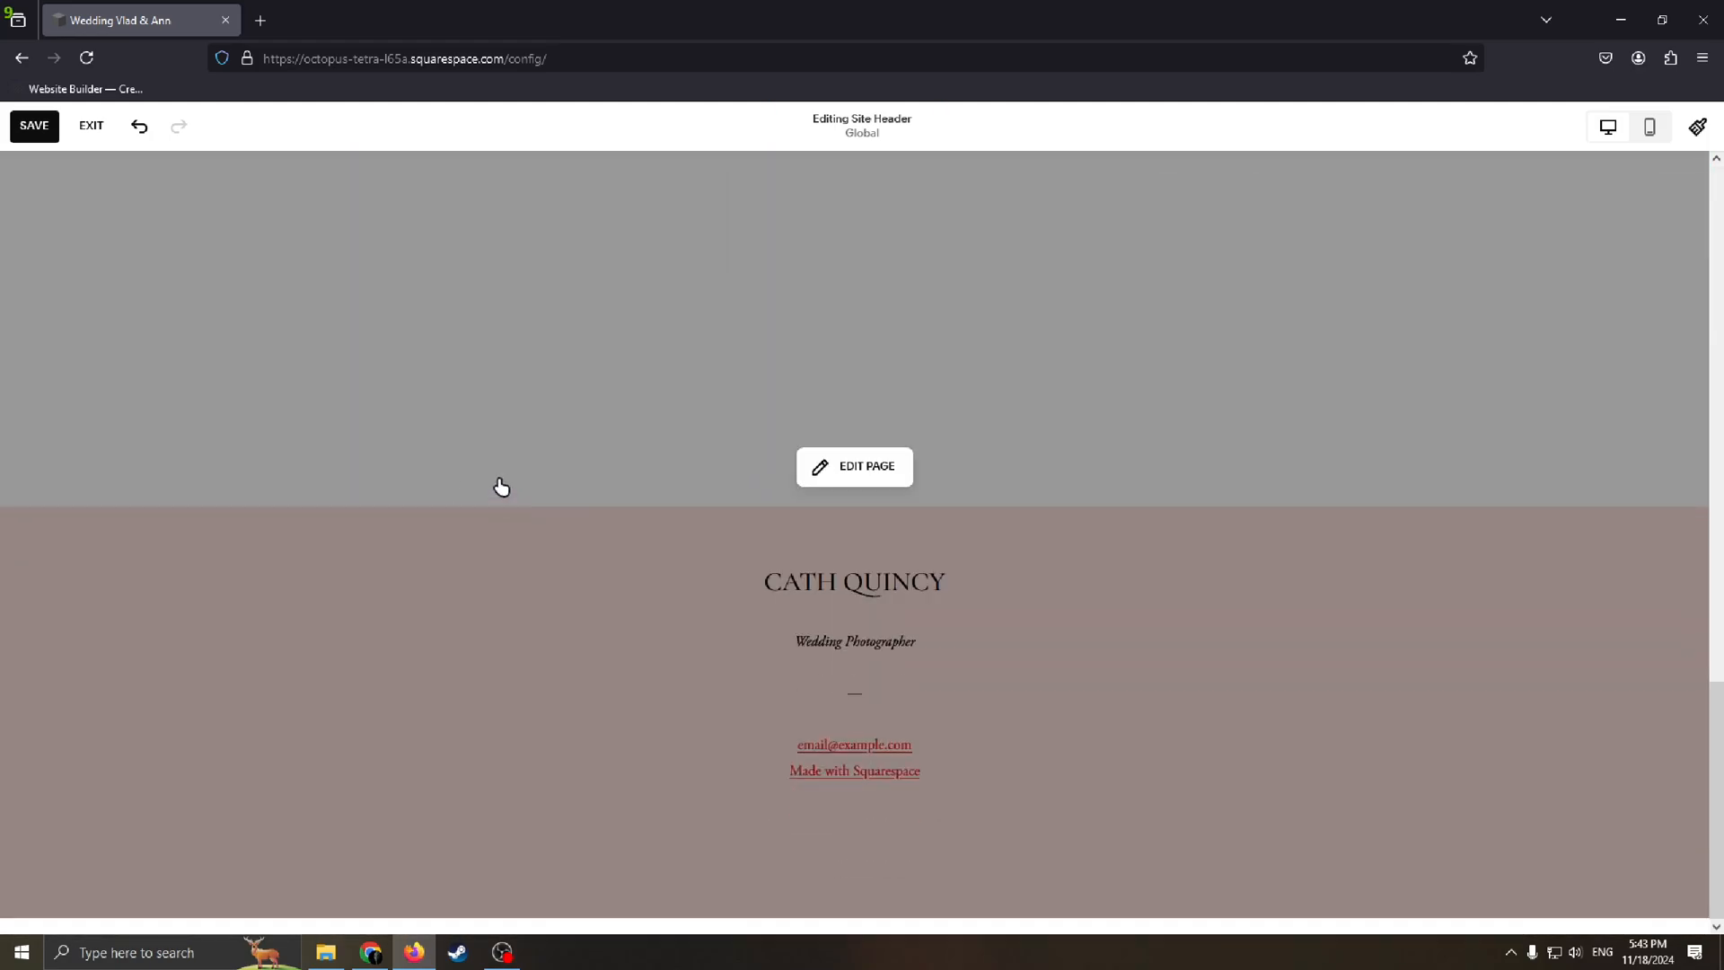
pyautogui.scroll(4, 497, 485)
pyautogui.click(458, 410)
pyautogui.click(107, 435)
pyautogui.scroll(-3, 192, 512)
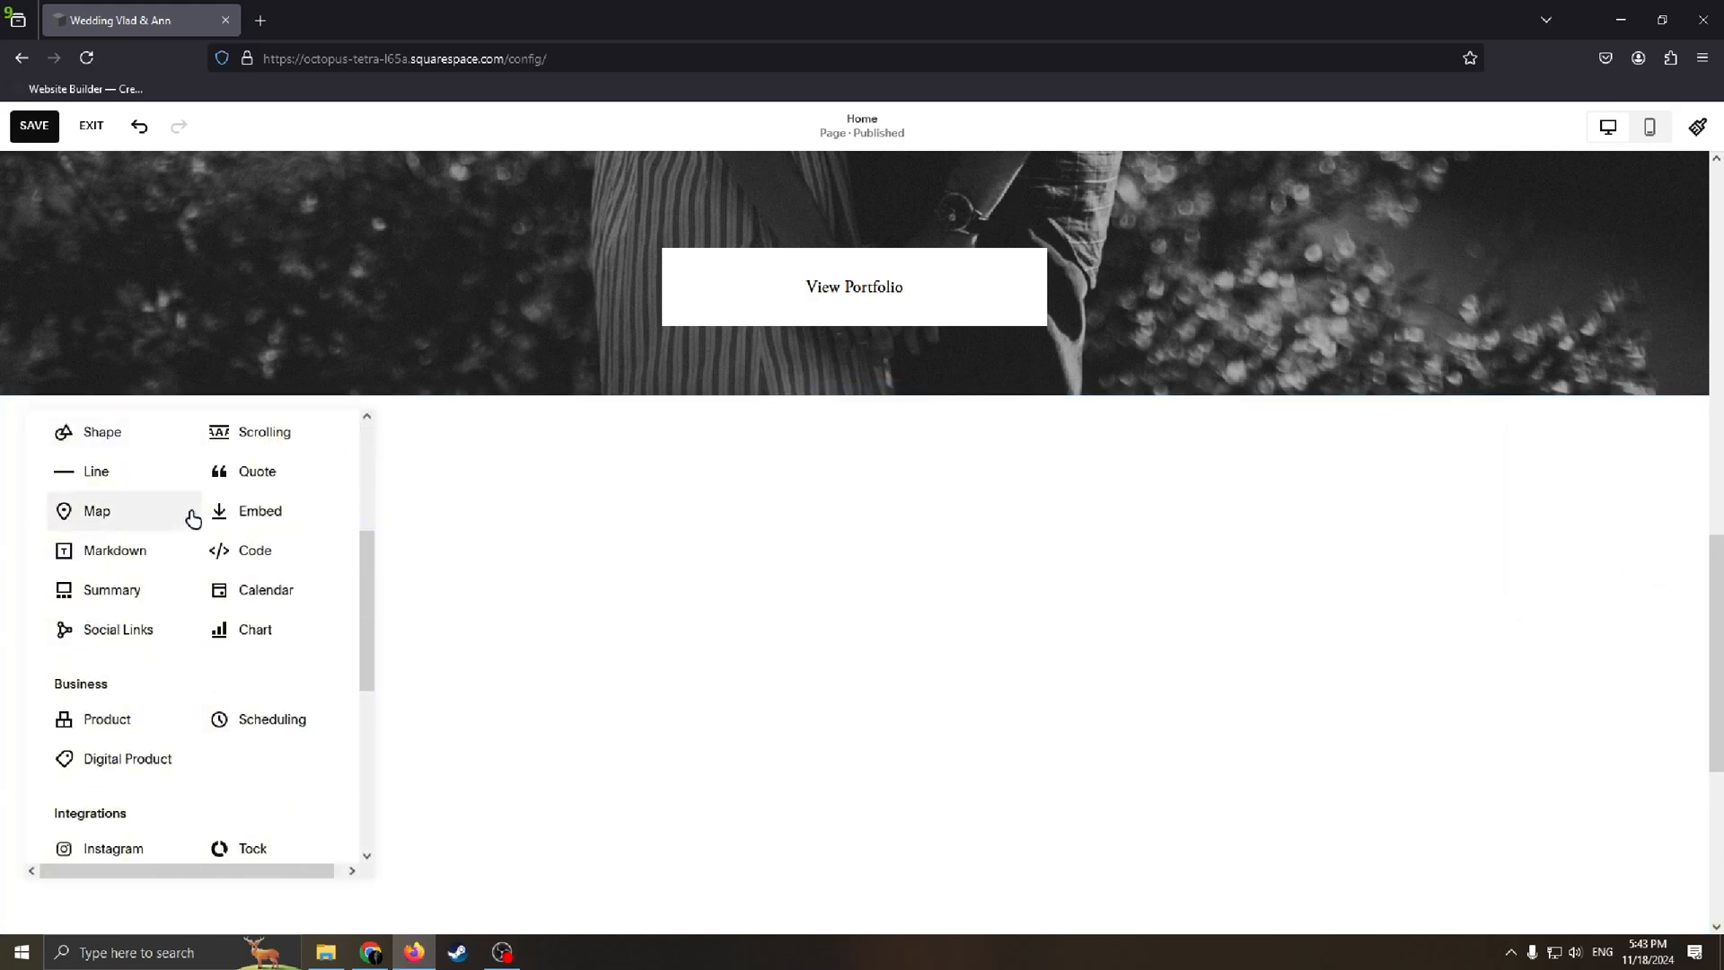
pyautogui.scroll(3, 90, 582)
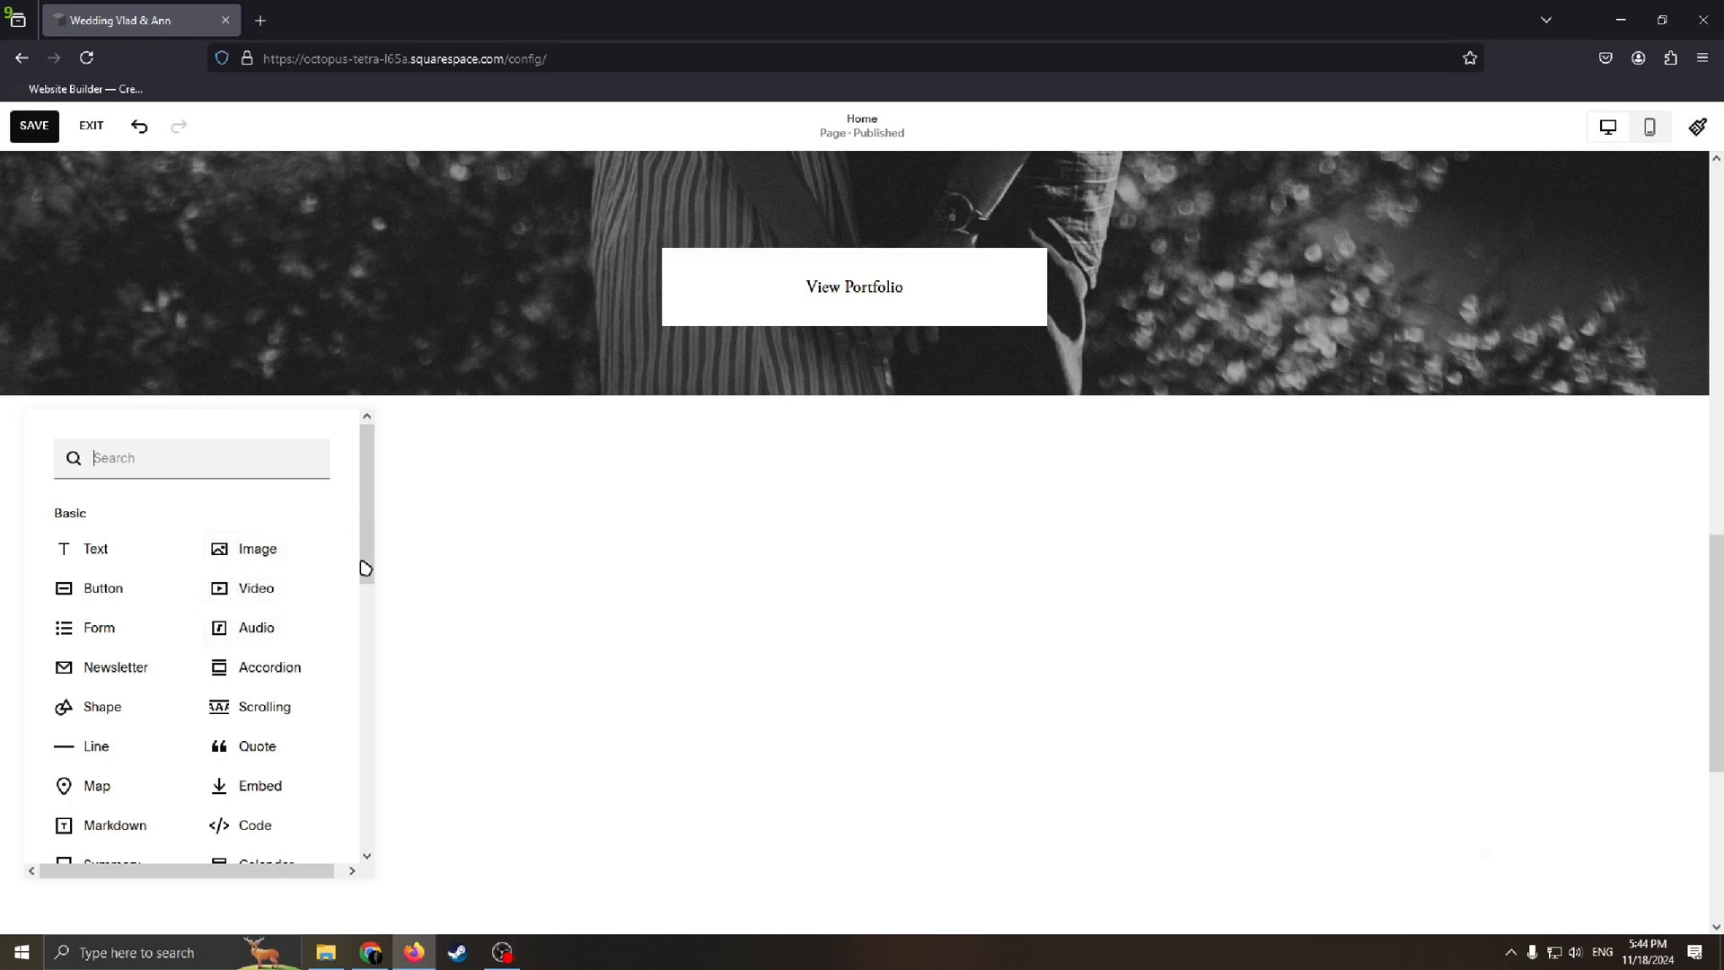
pyautogui.scroll(-5, 365, 567)
pyautogui.click(408, 541)
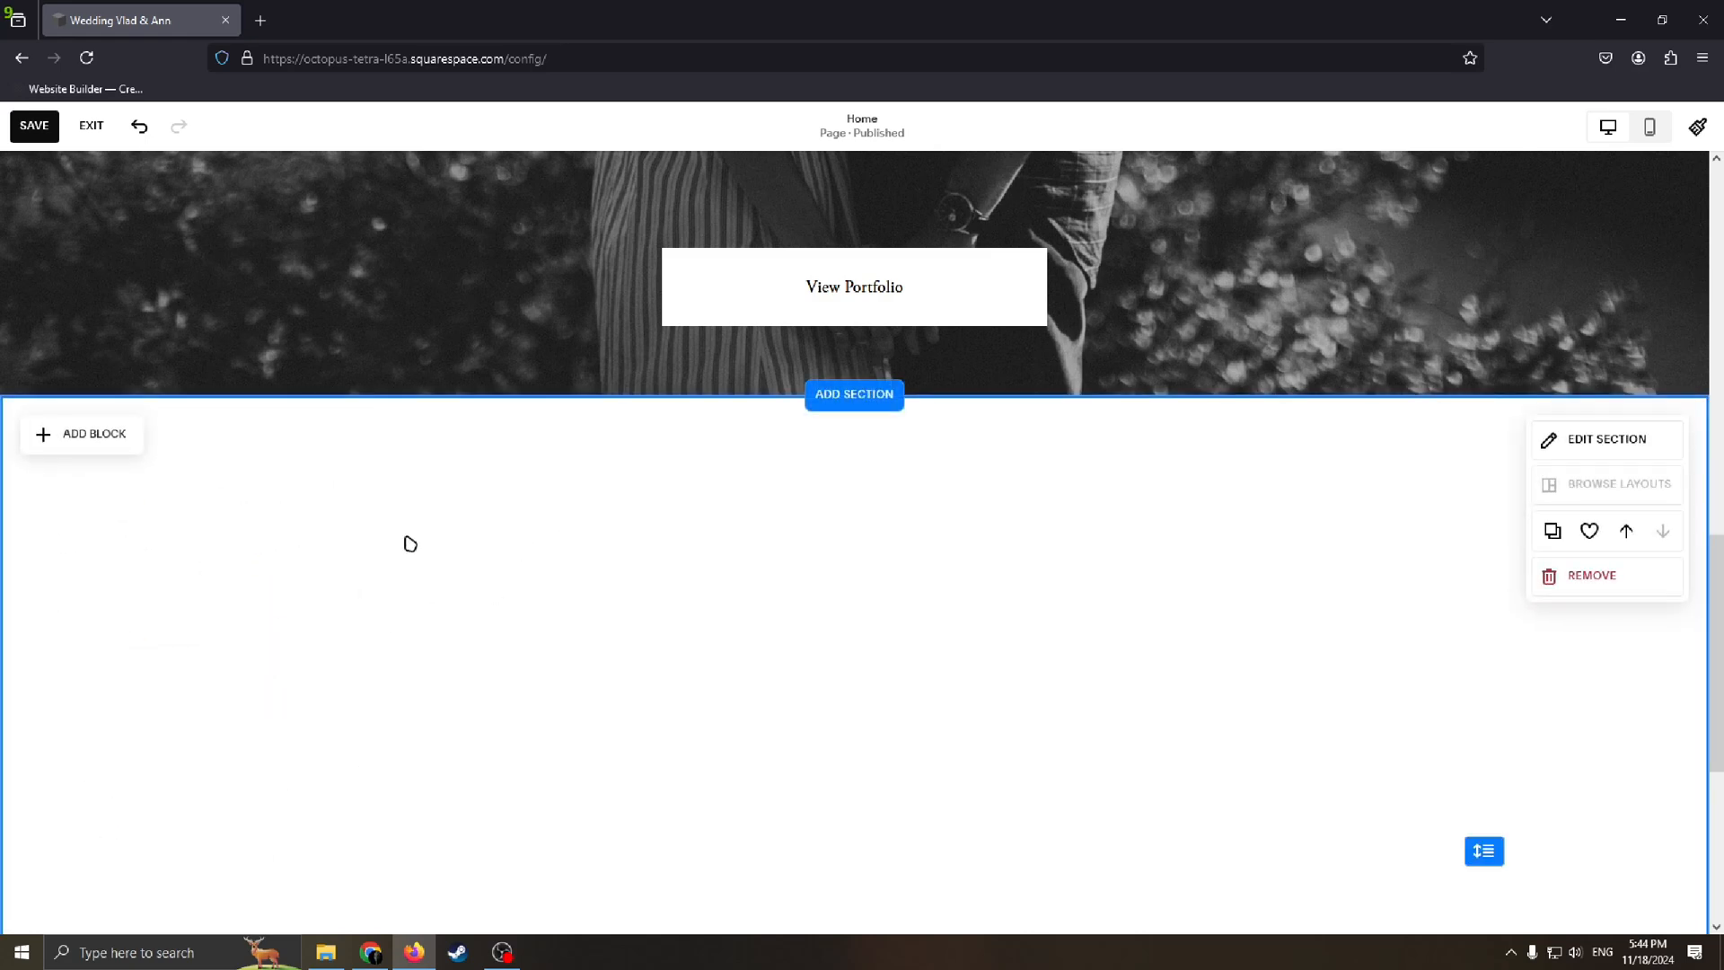
# Add a text block reading "Here it is" to the blank section, scale its text and enlarge it across most of the width
pyautogui.click(82, 433)
pyautogui.click(86, 546)
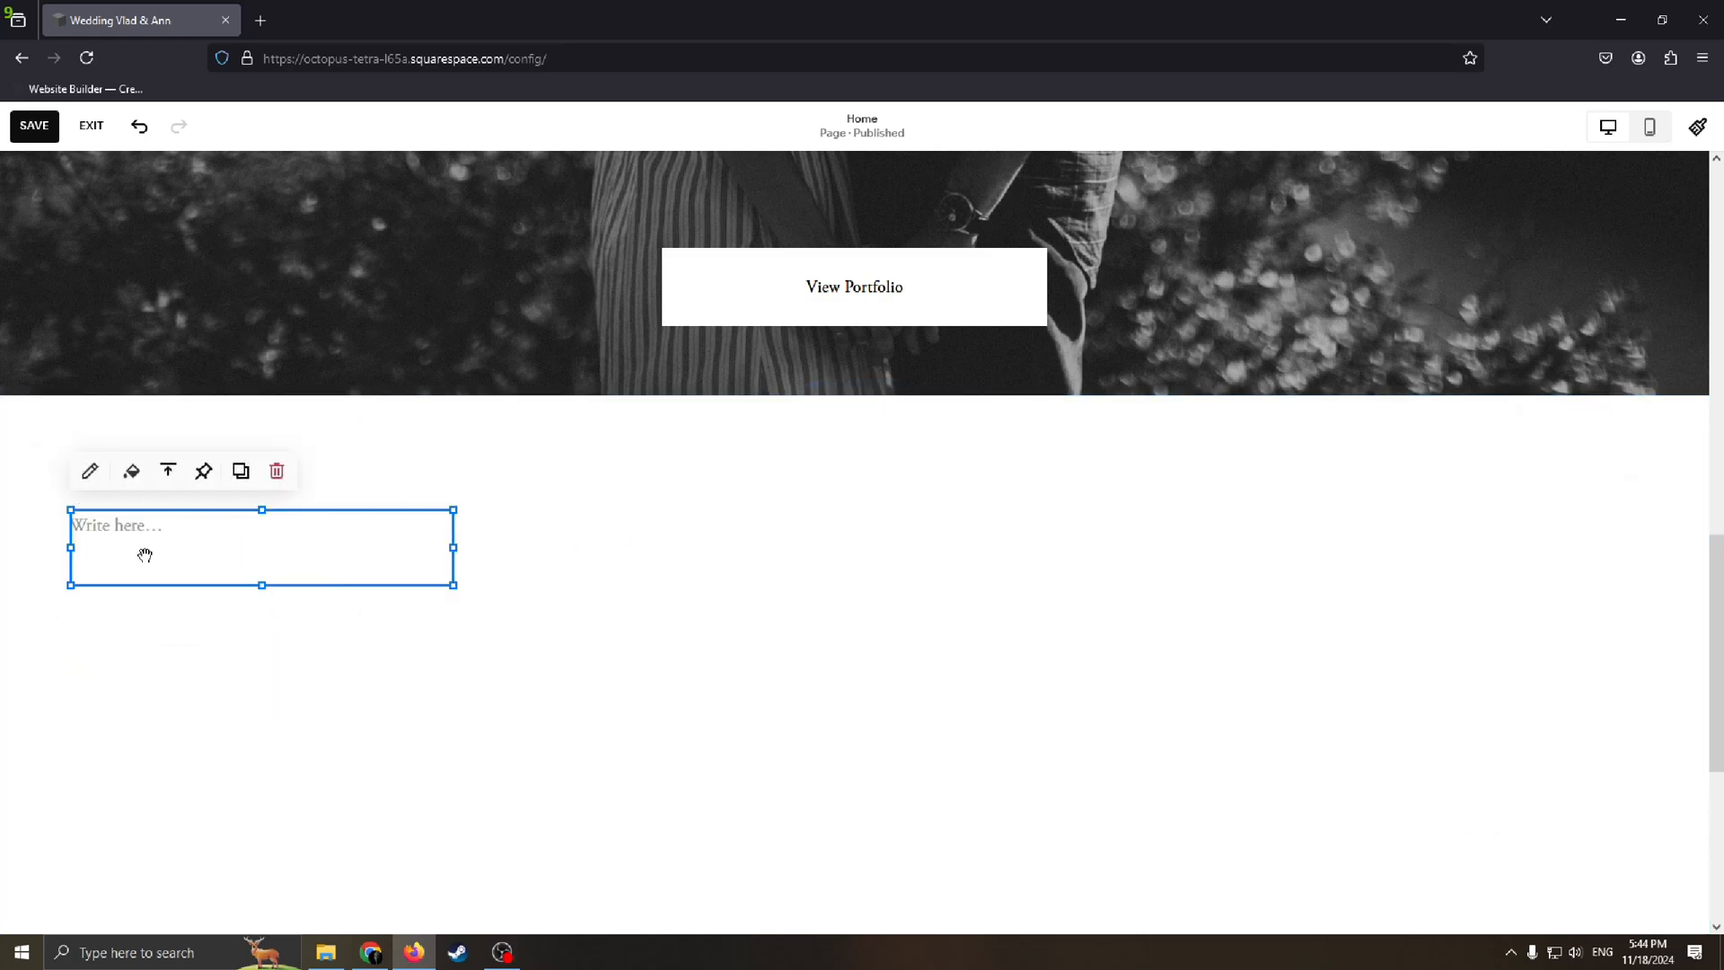
pyautogui.click(135, 528)
pyautogui.write('Here it is')
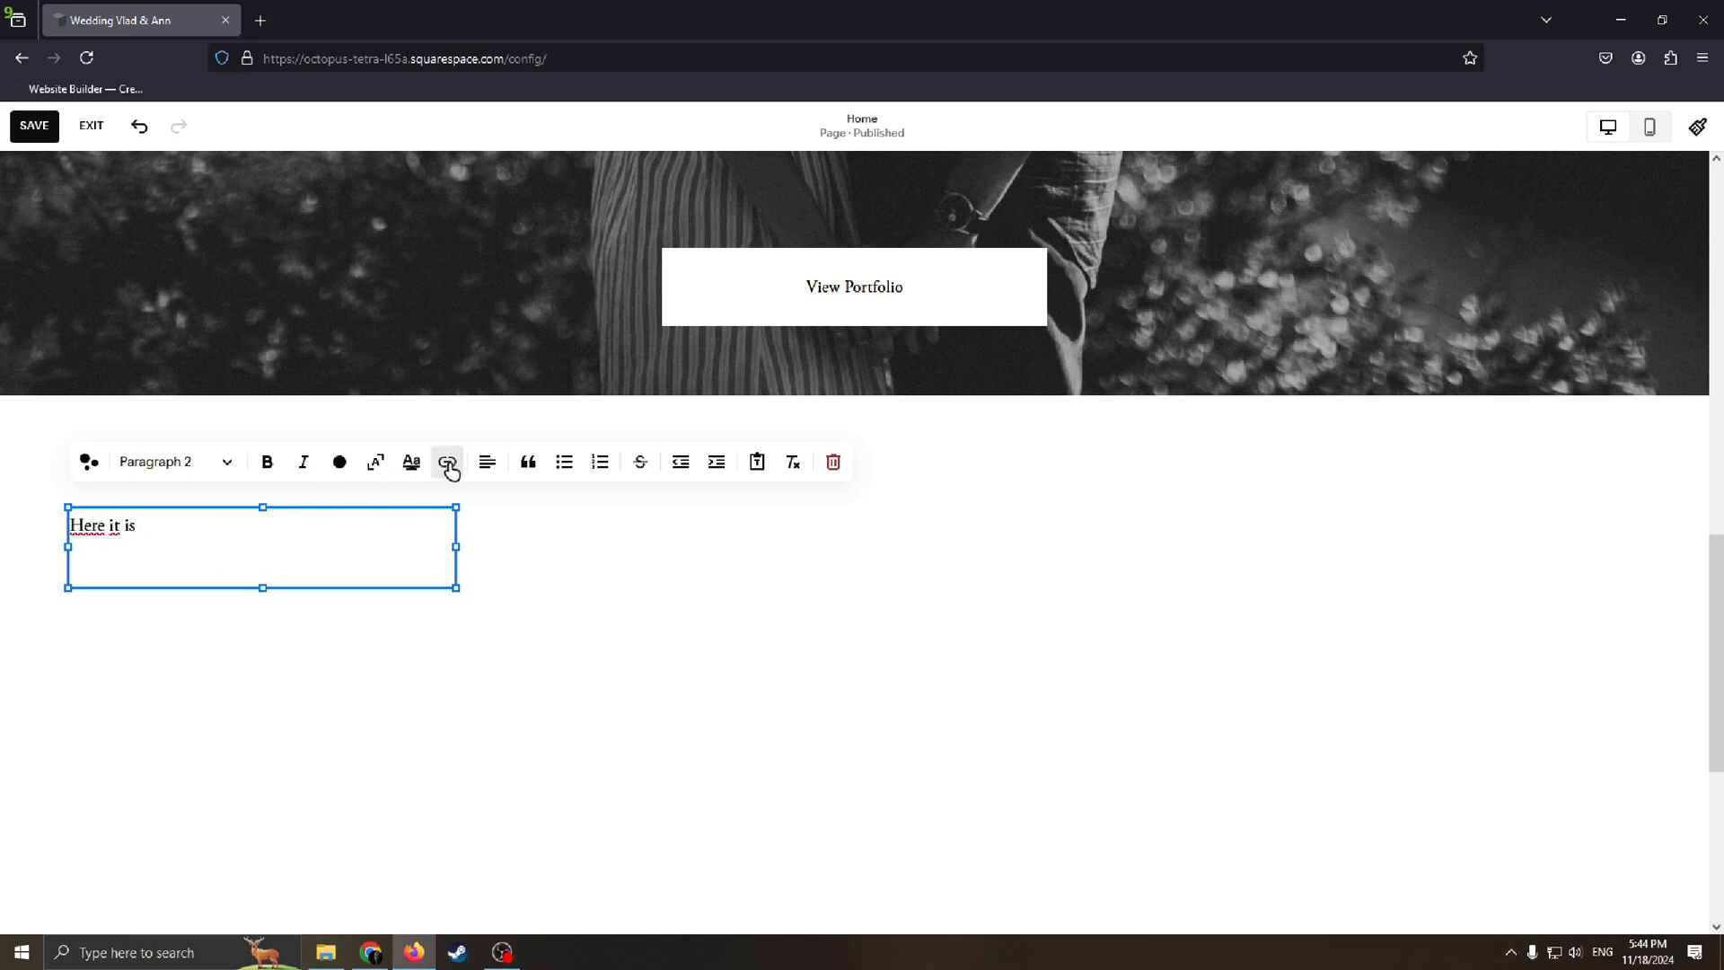
pyautogui.click(375, 461)
pyautogui.moveTo(455, 631); pyautogui.dragTo(1241, 847)
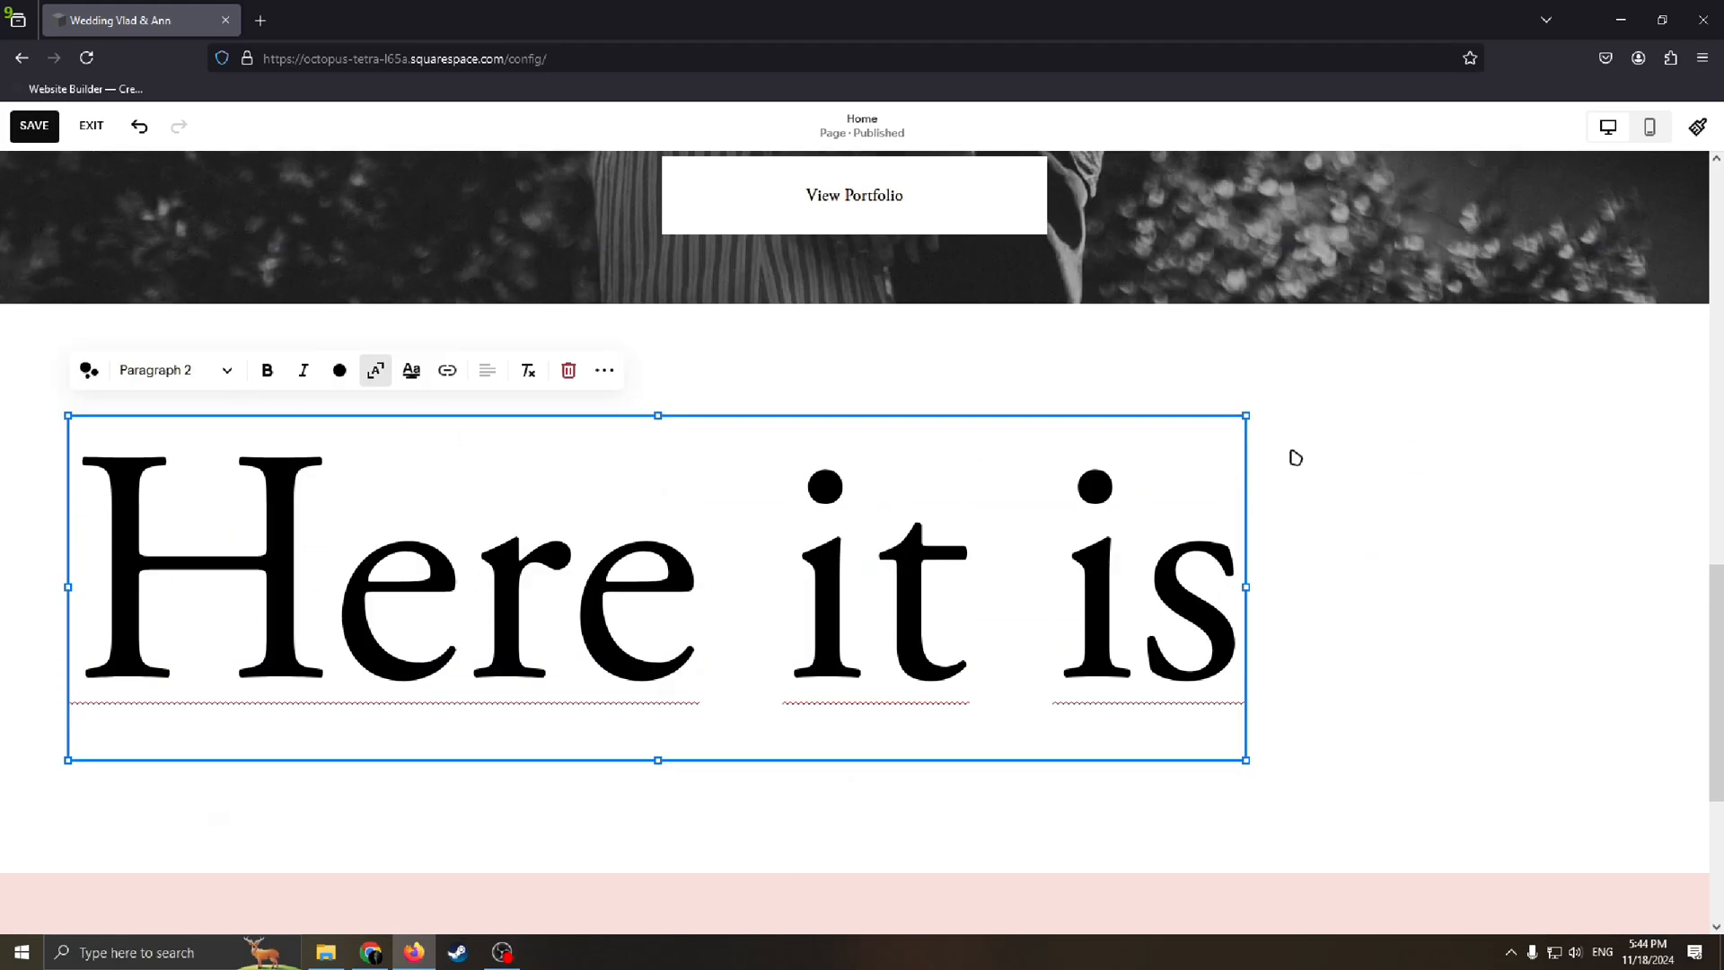
pyautogui.click(1296, 458)
# Add an image block to the blank section and place it beside the end of the "Here it is" text
pyautogui.click(69, 342)
pyautogui.click(257, 457)
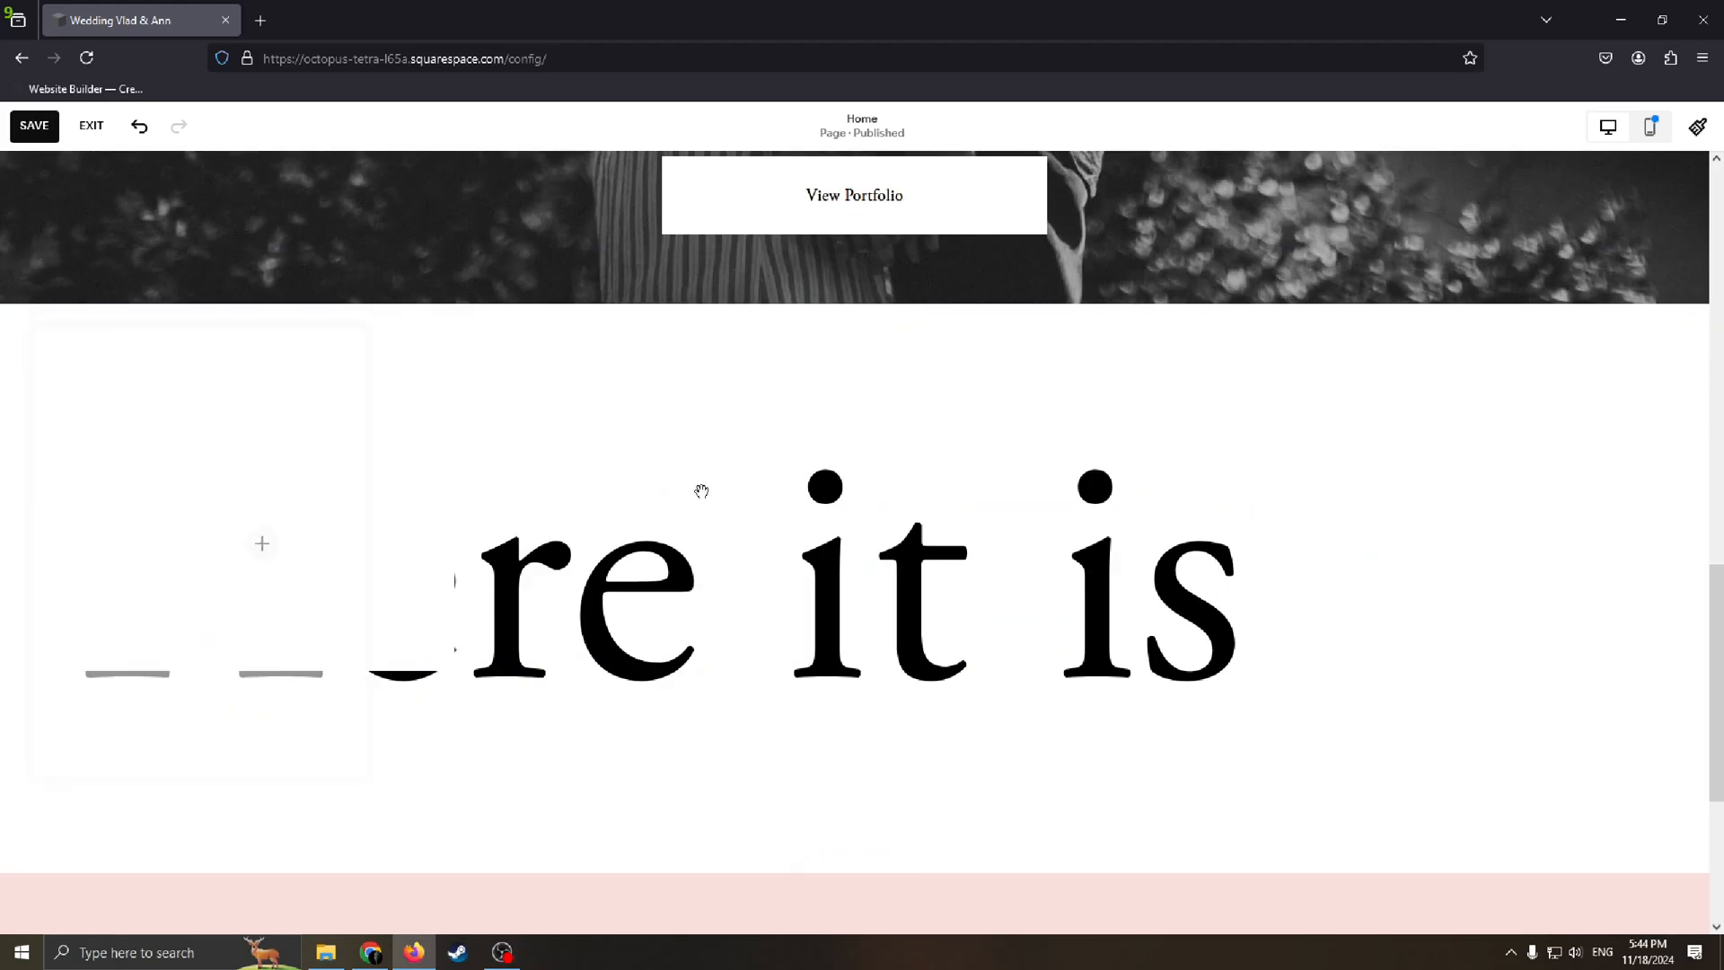
pyautogui.moveTo(281, 500); pyautogui.dragTo(1459, 514)
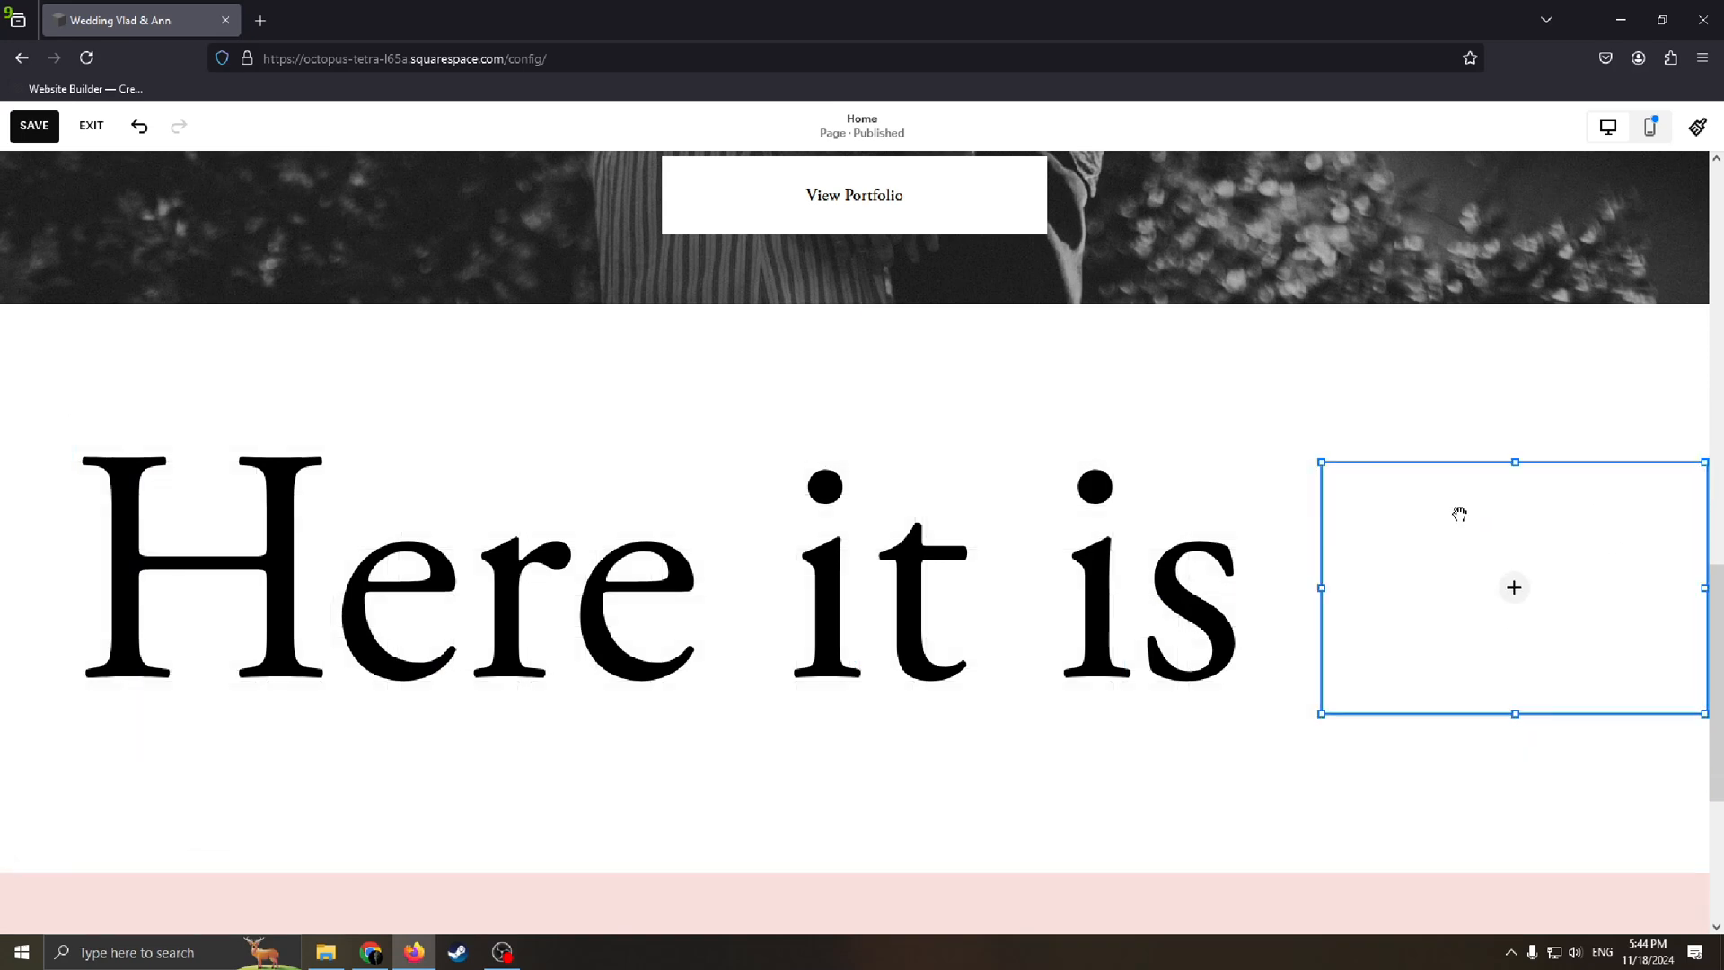
pyautogui.click(1513, 587)
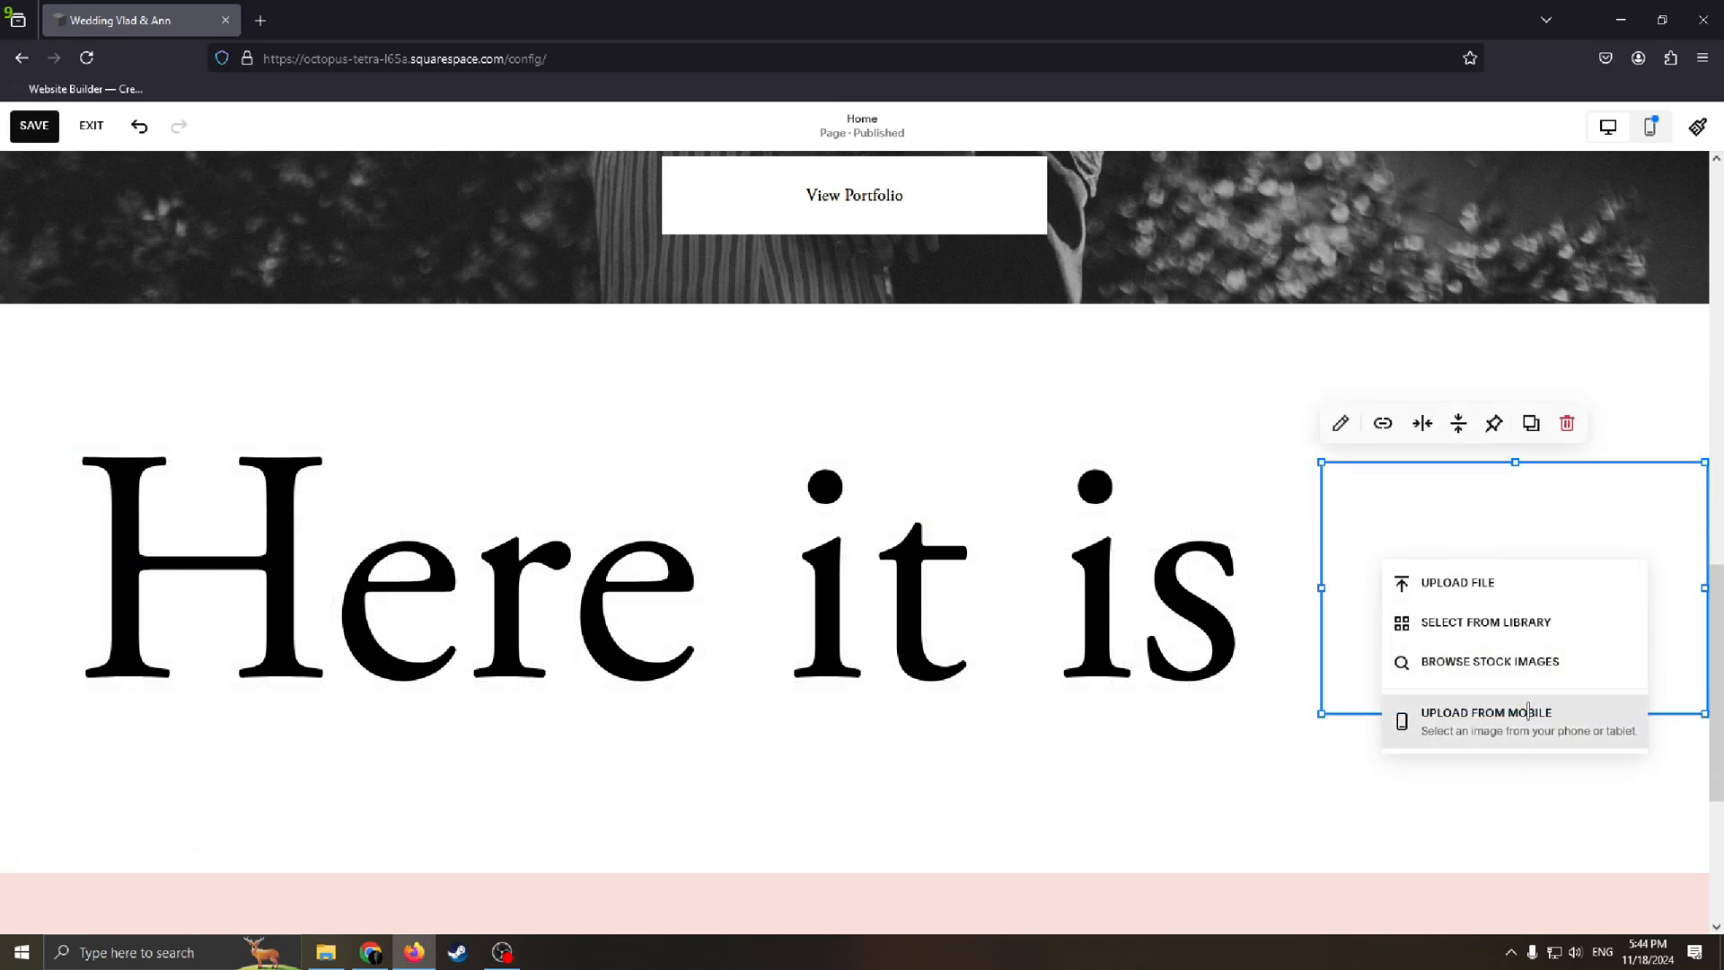
pyautogui.click(1518, 624)
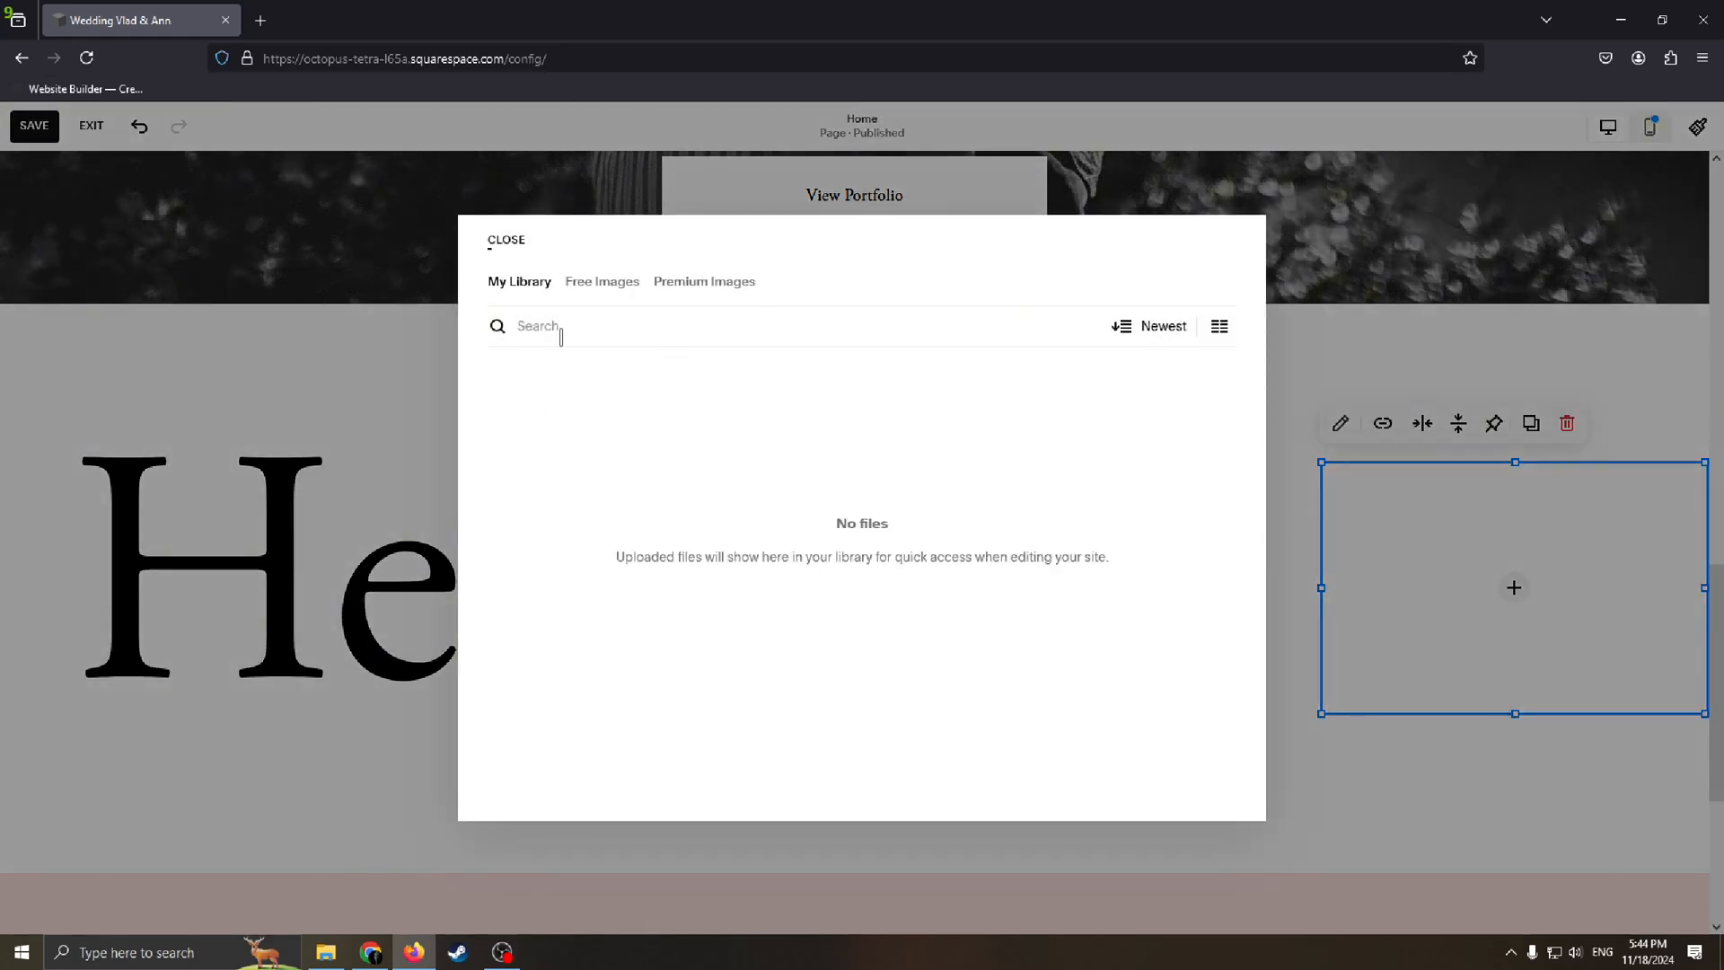
pyautogui.click(499, 244)
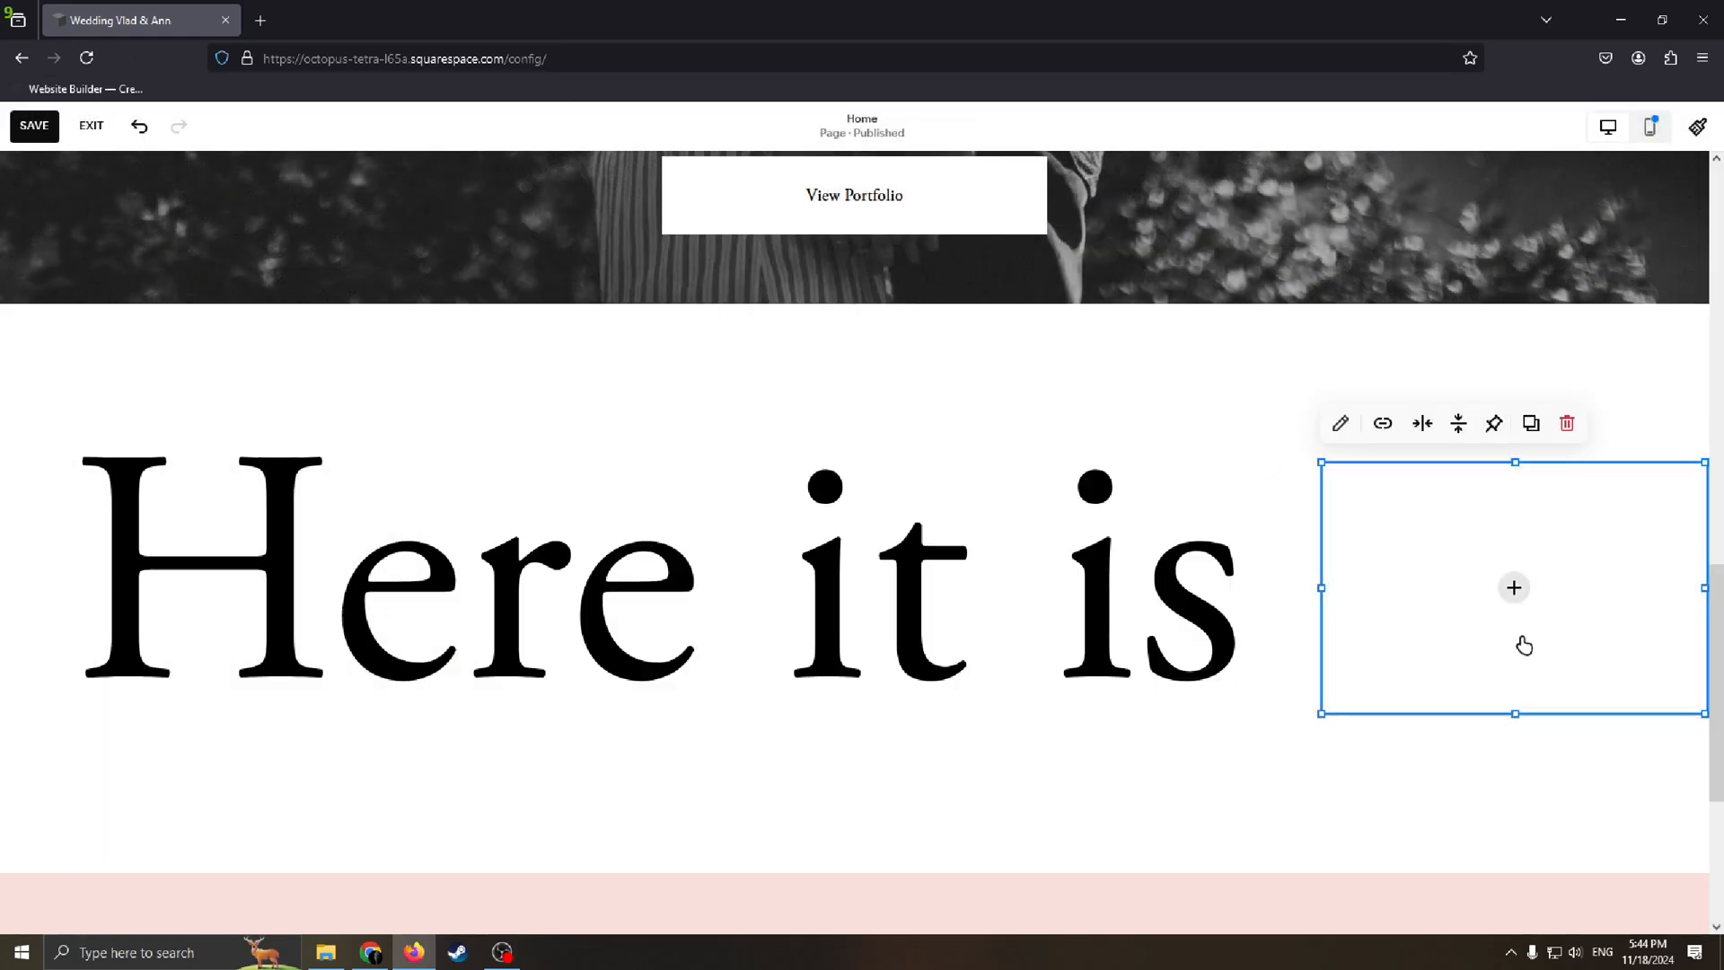
# Search the free images for "Wedding" and choose the photo of the dancing couple for the empty image block
pyautogui.click(1514, 588)
pyautogui.click(1461, 660)
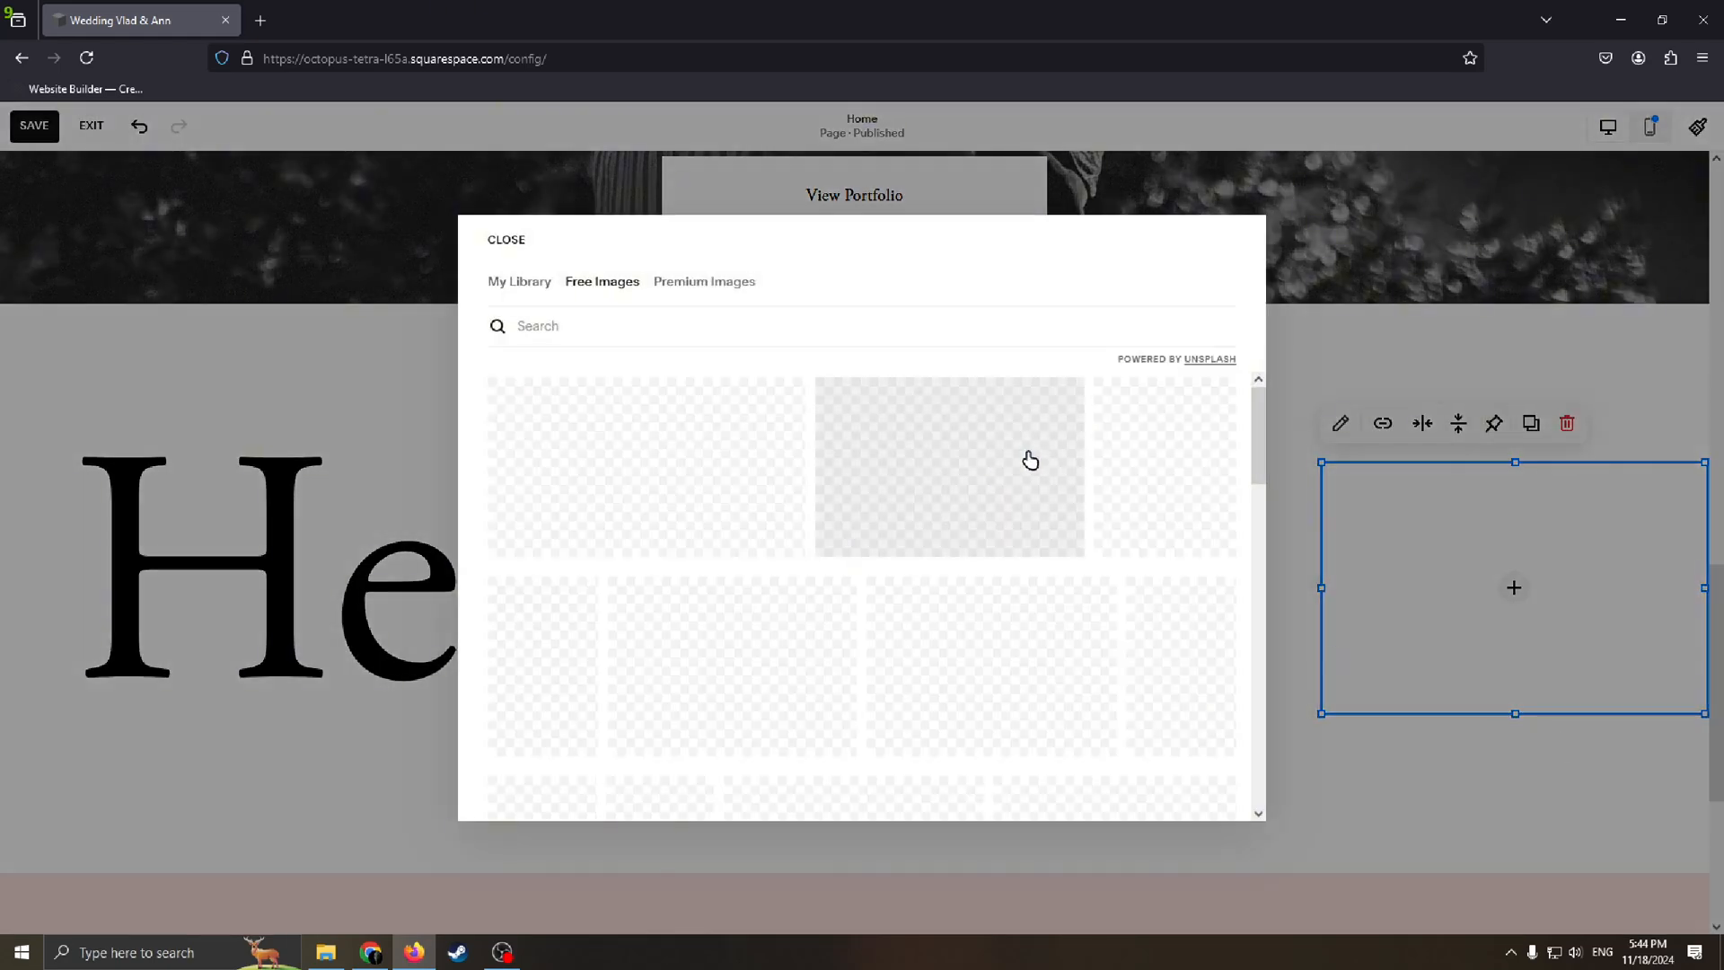
pyautogui.scroll(-6, 777, 569)
pyautogui.scroll(-5, 781, 593)
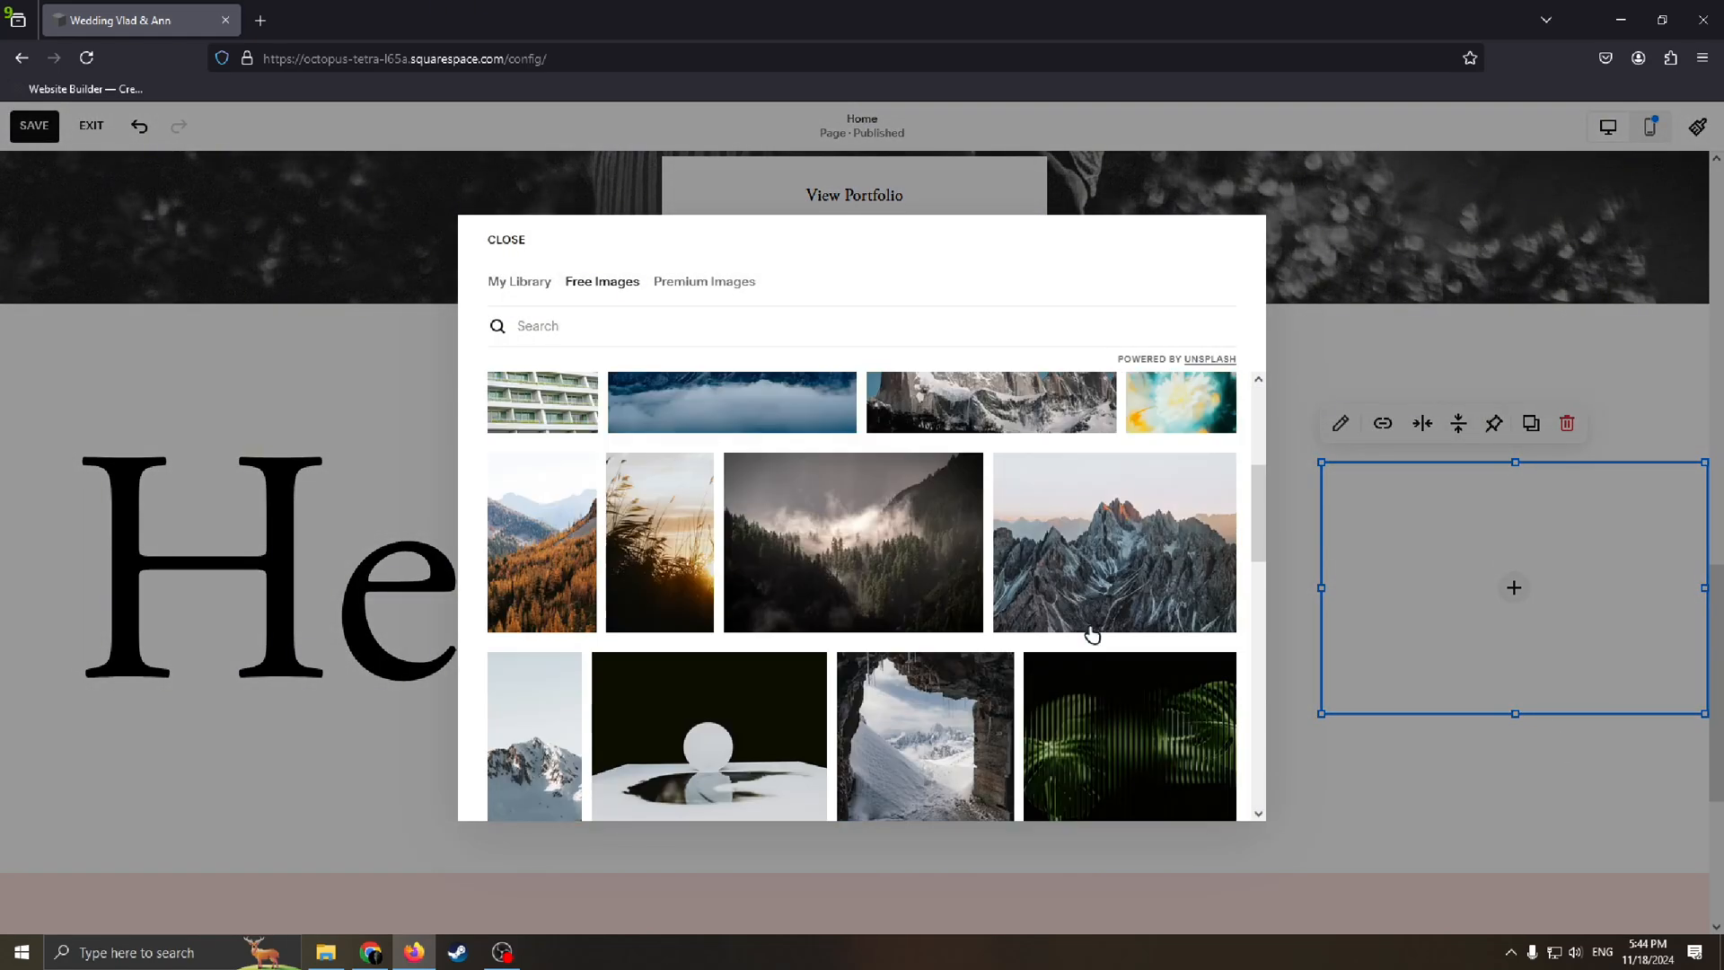
pyautogui.click(588, 332)
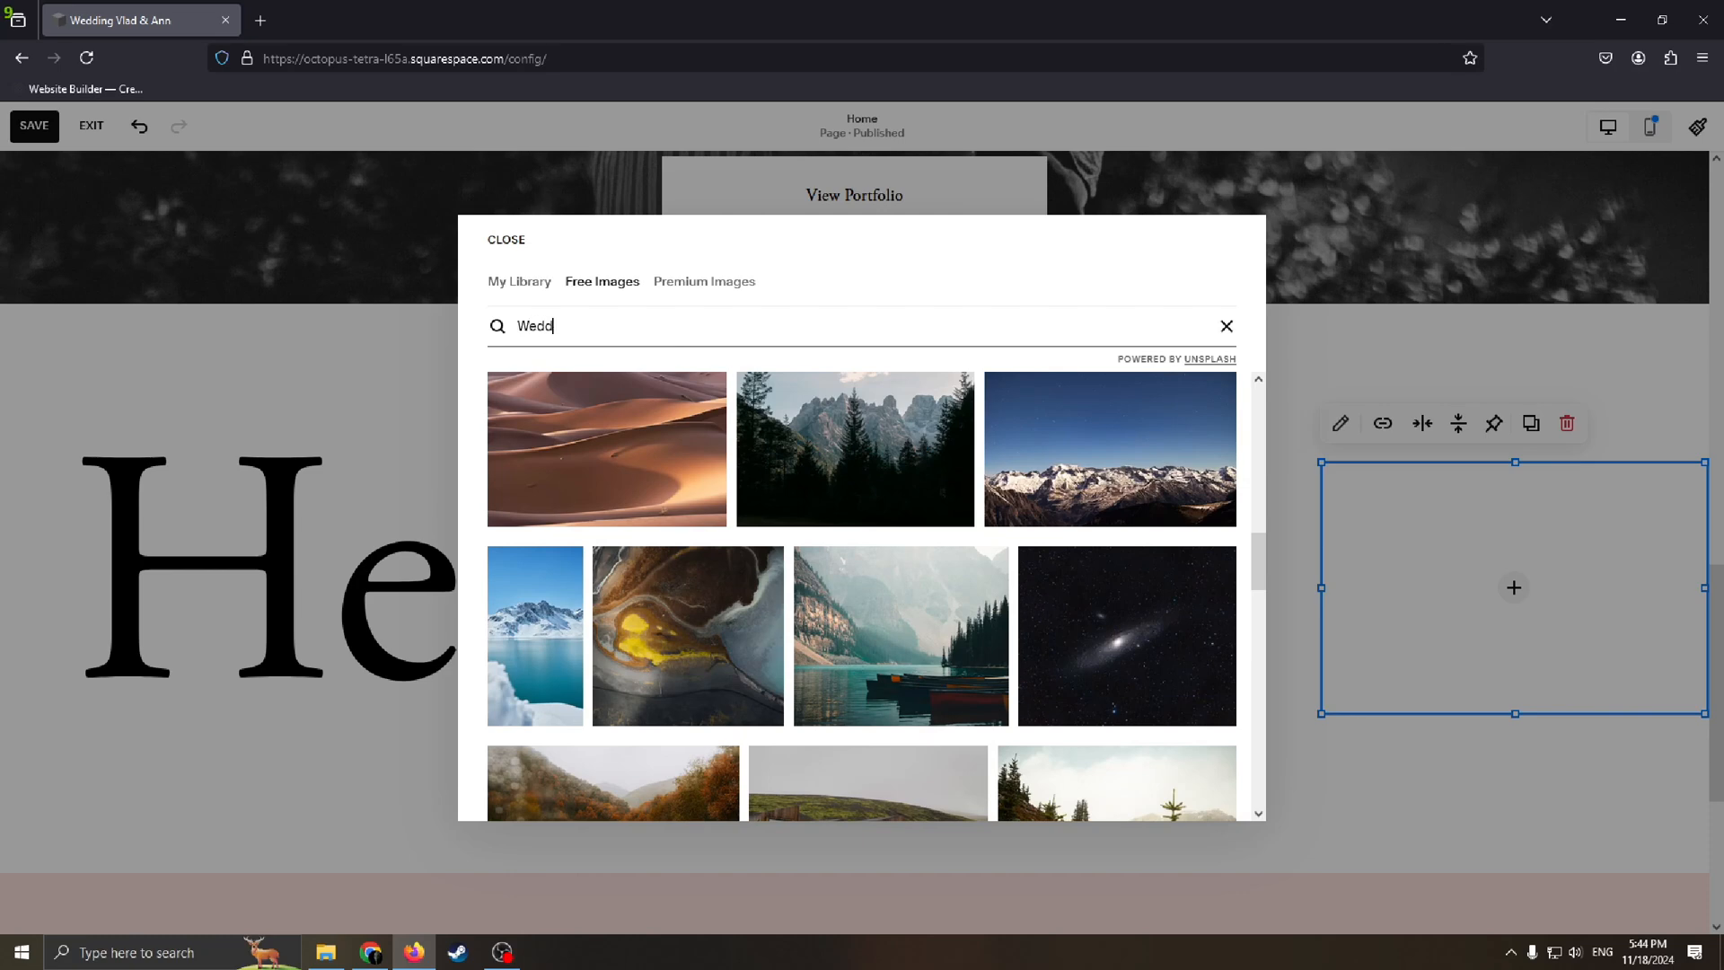
pyautogui.press('Return')
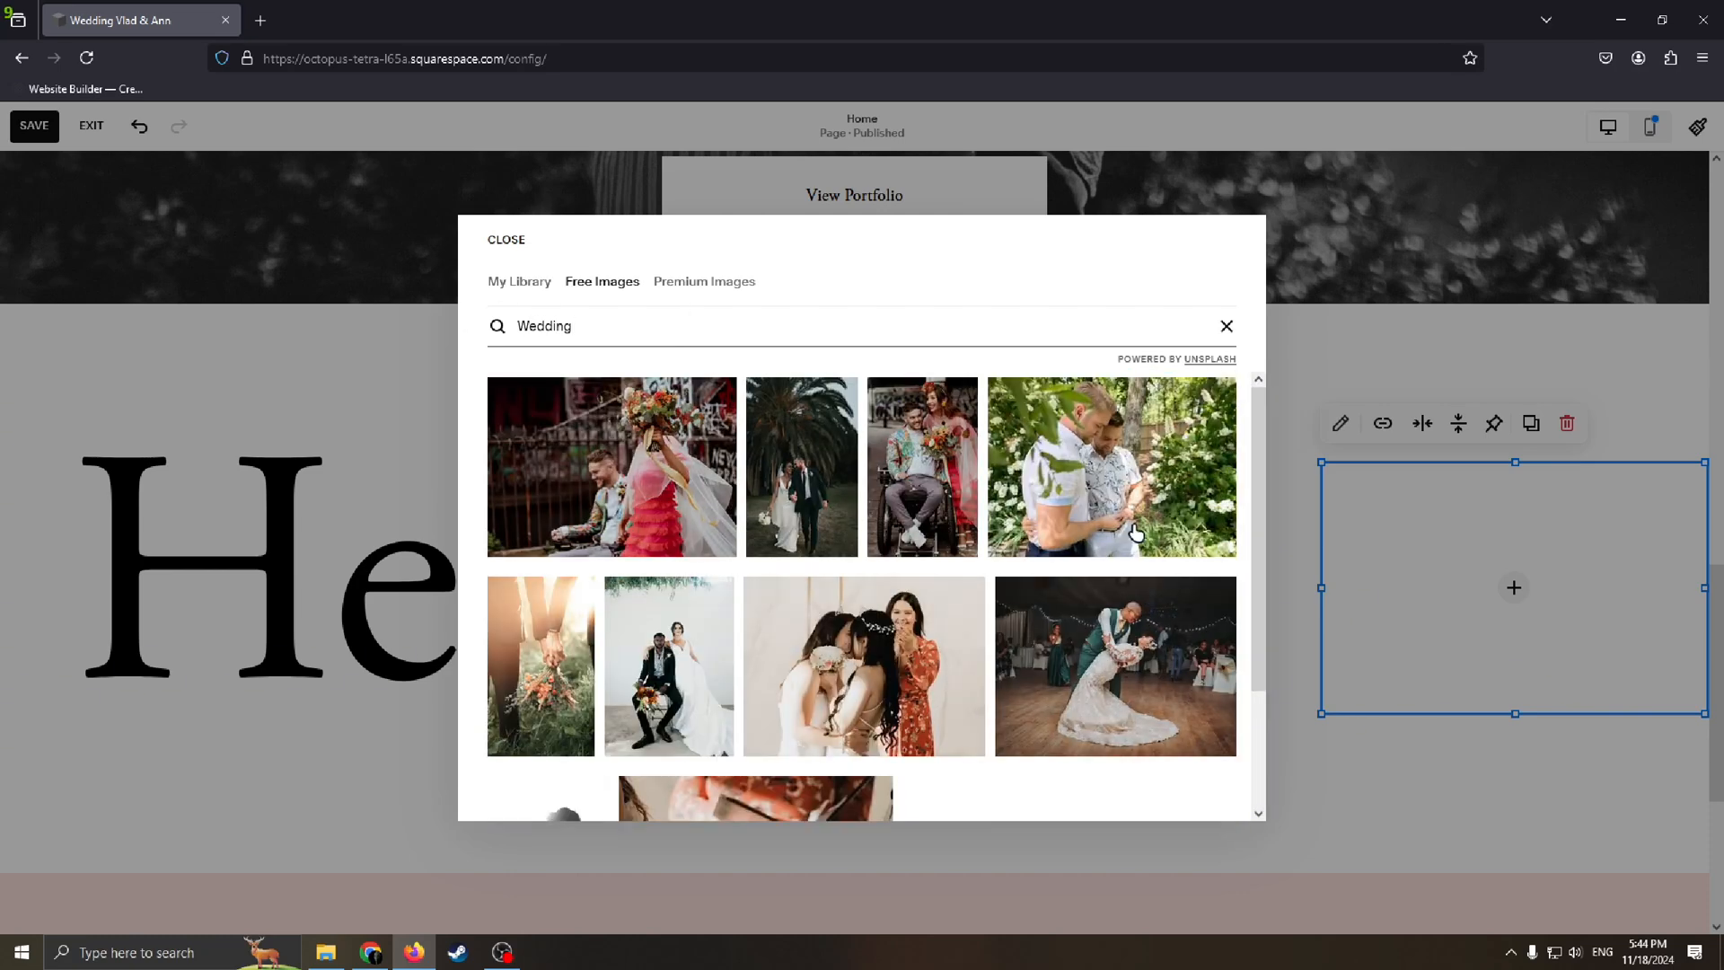
pyautogui.click(1167, 629)
pyautogui.click(1119, 604)
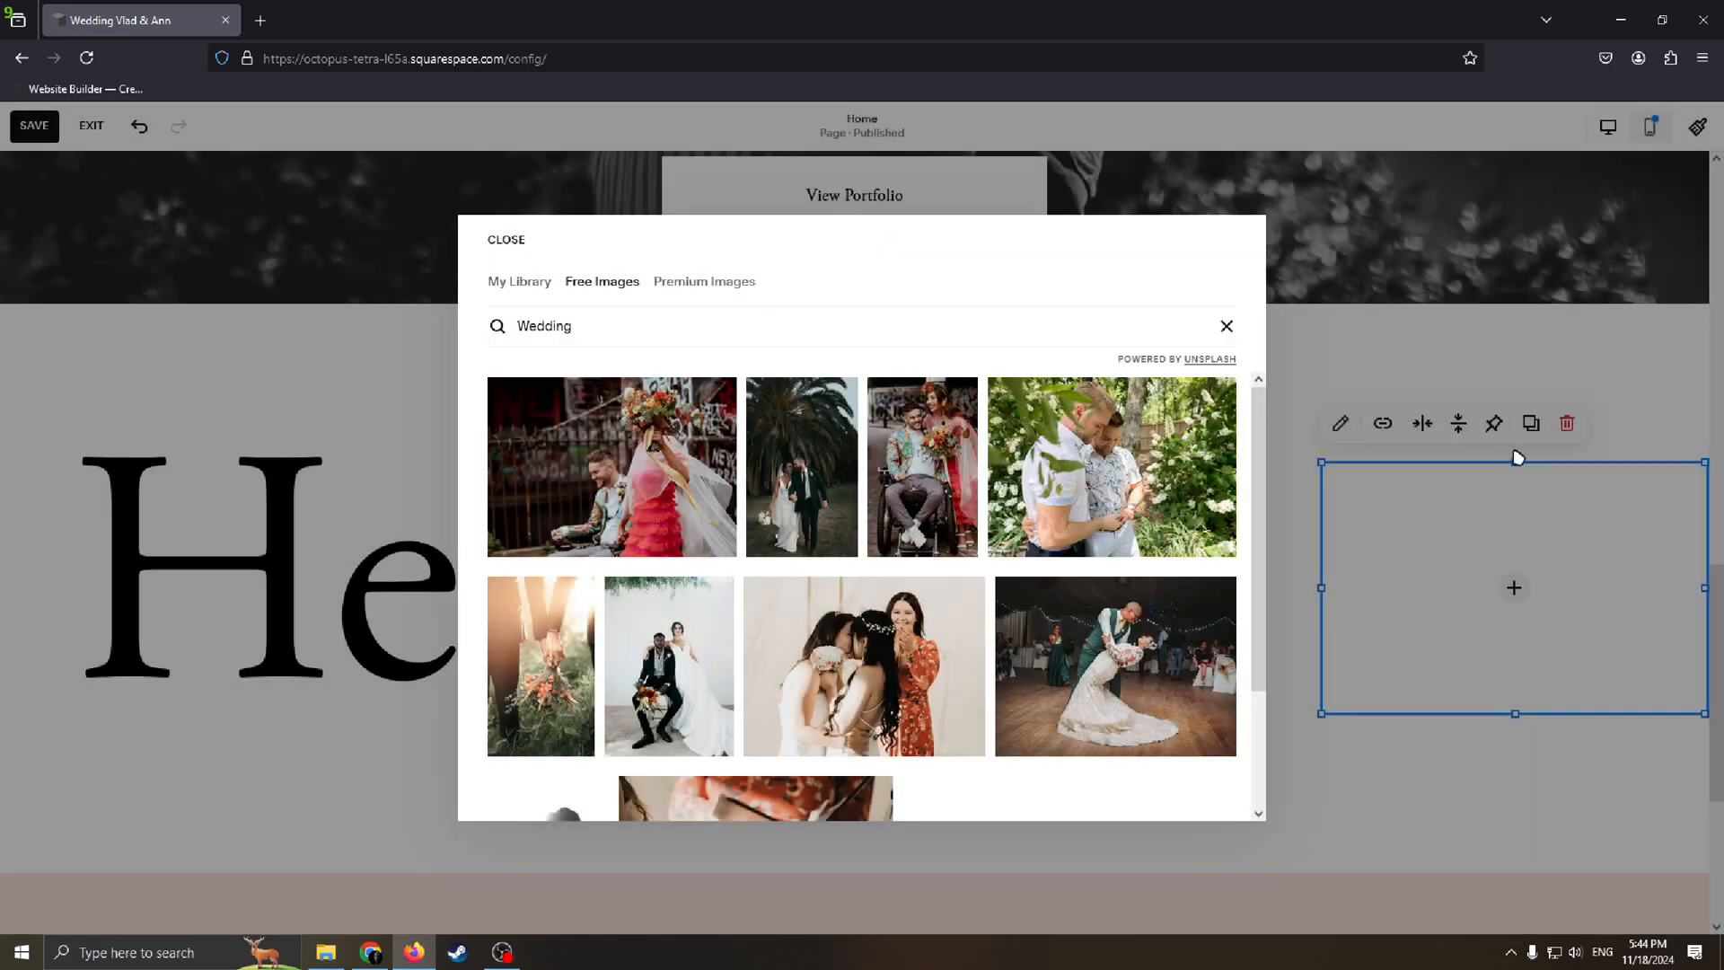
pyautogui.click(1359, 414)
# Save the changes to the Home page and exit page editing
pyautogui.scroll(-2, 1451, 589)
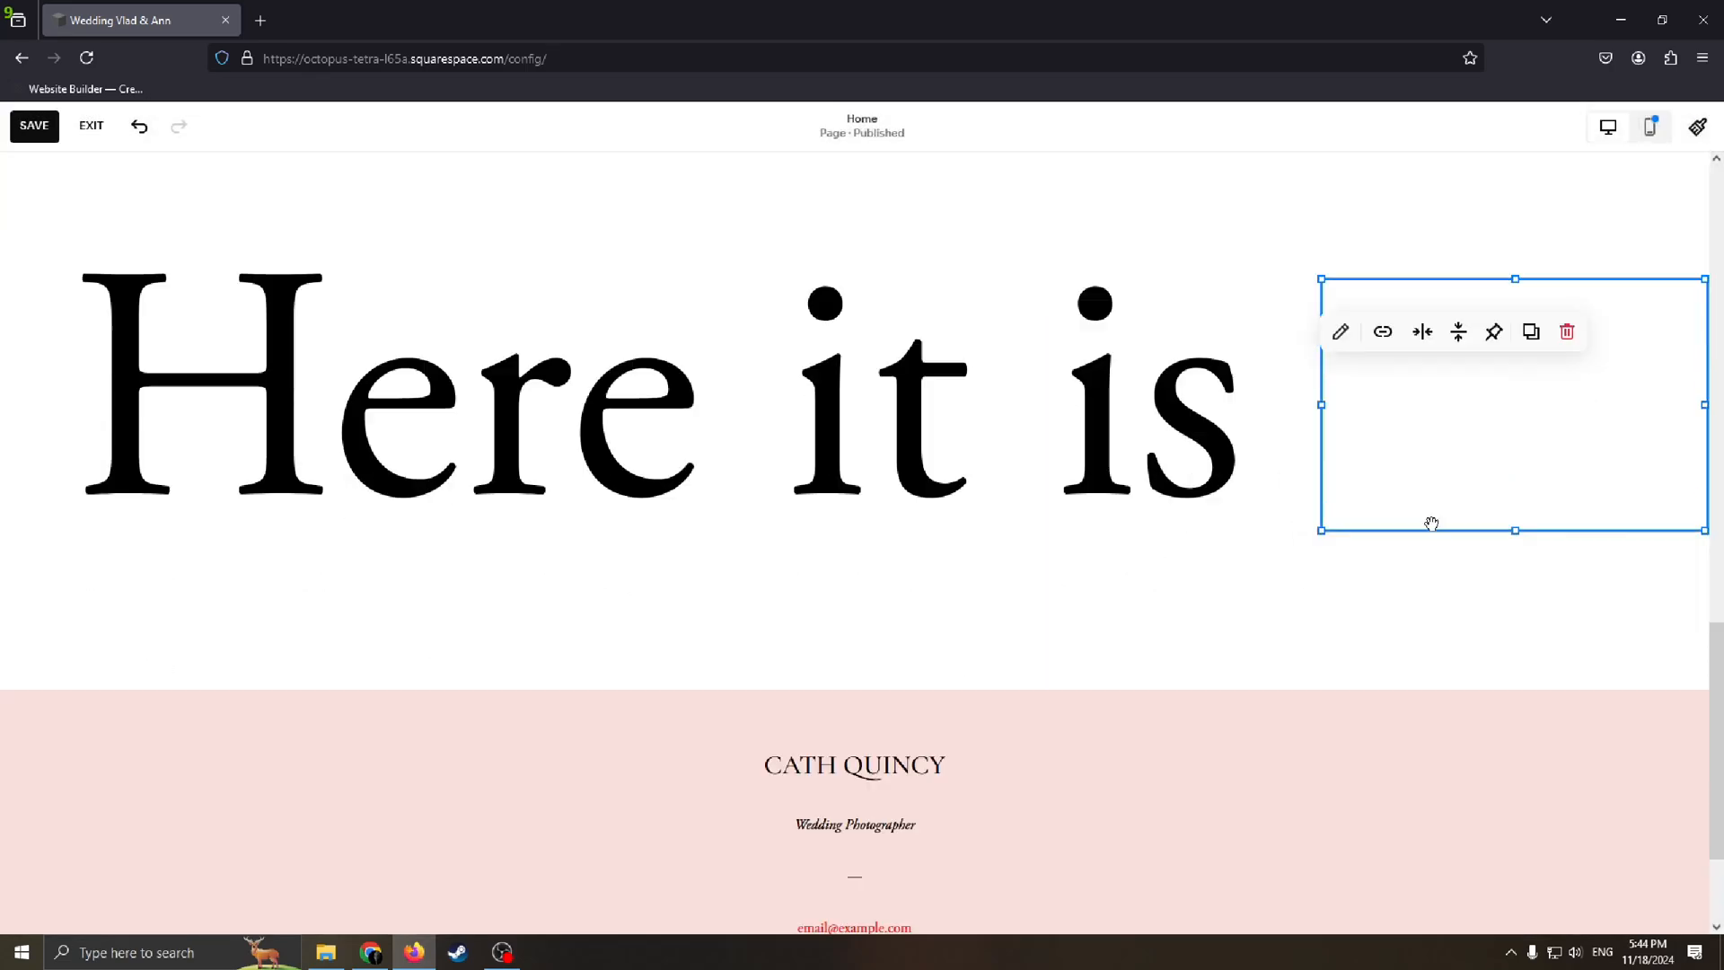
pyautogui.scroll(6, 1404, 481)
pyautogui.scroll(-4, 1404, 481)
pyautogui.scroll(10, 455, 209)
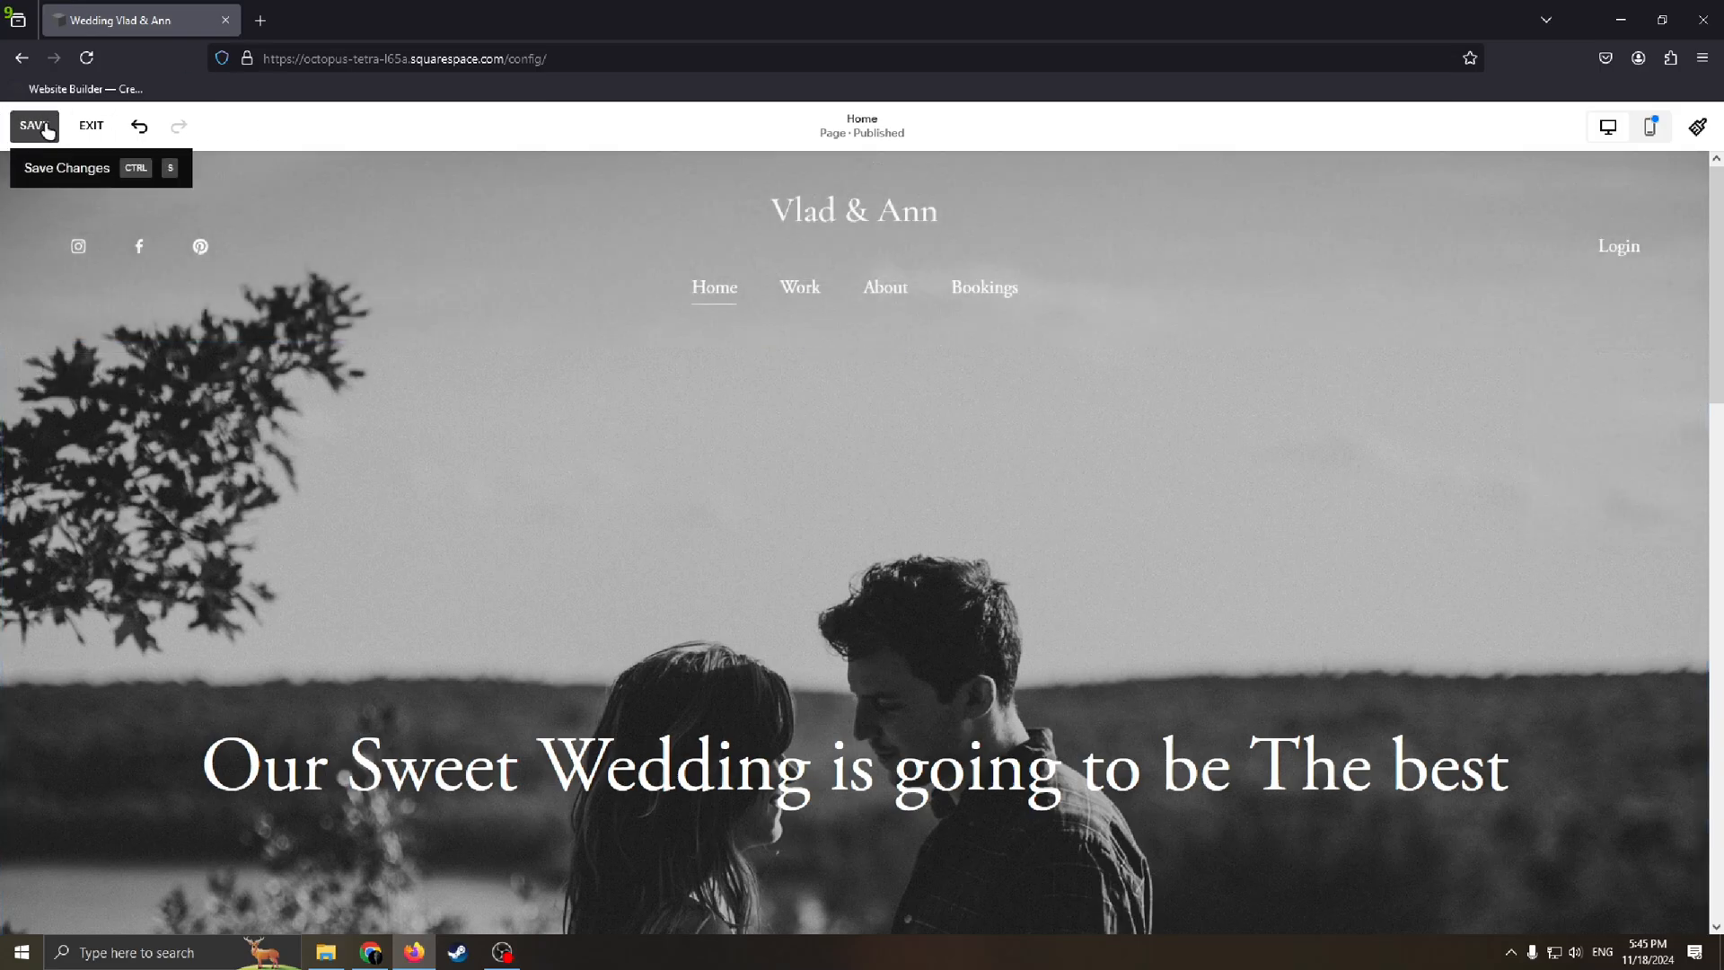
pyautogui.click(31, 126)
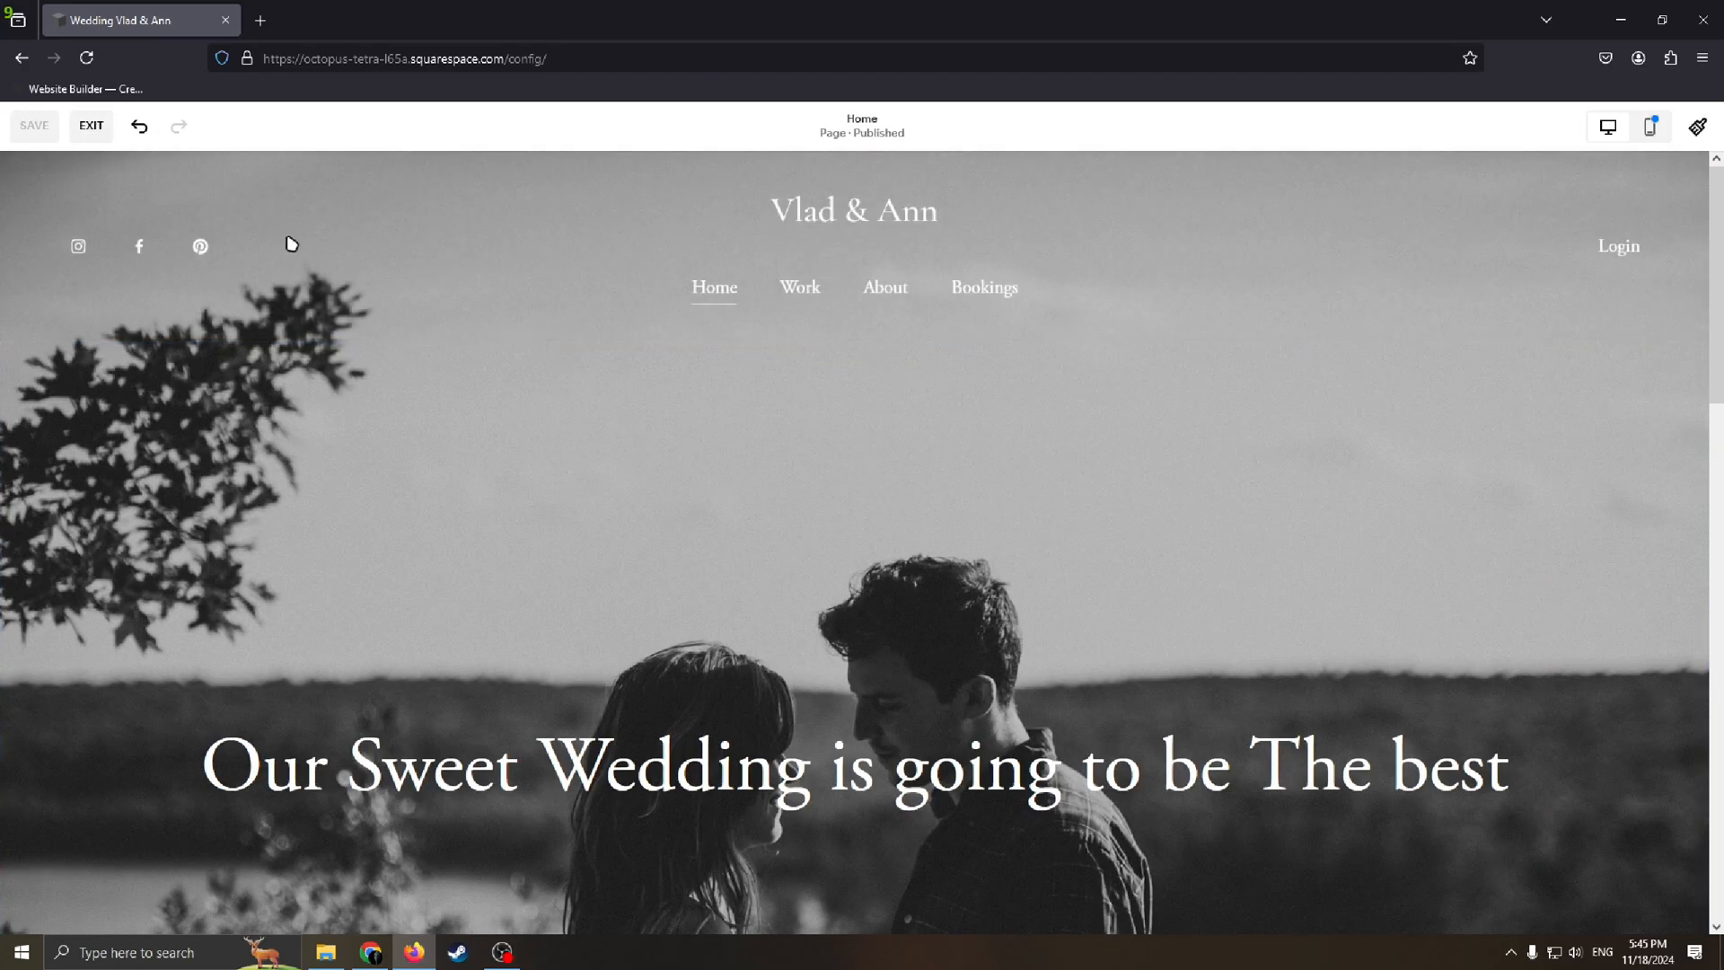
pyautogui.click(91, 124)
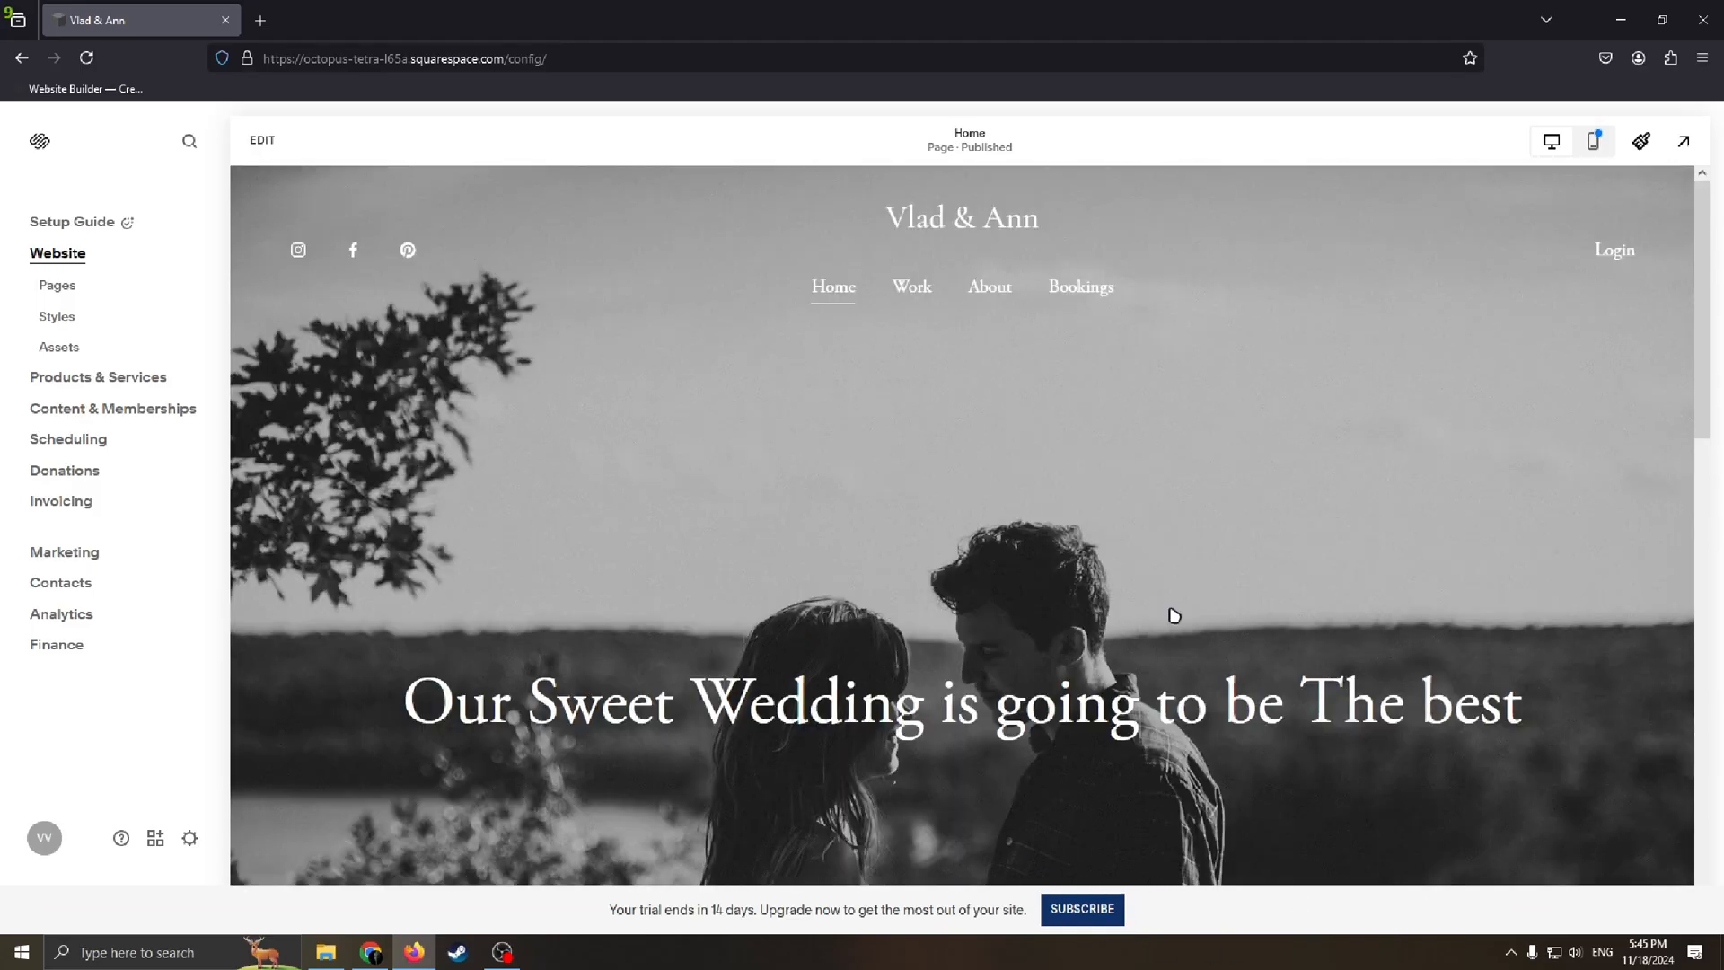
# Review the Home page preview, then open the subscription plans and examine the Personal, Business, Basic and Advanced pricing
pyautogui.scroll(-1, 1173, 615)
pyautogui.scroll(1, 1356, 397)
pyautogui.scroll(-5, 1355, 397)
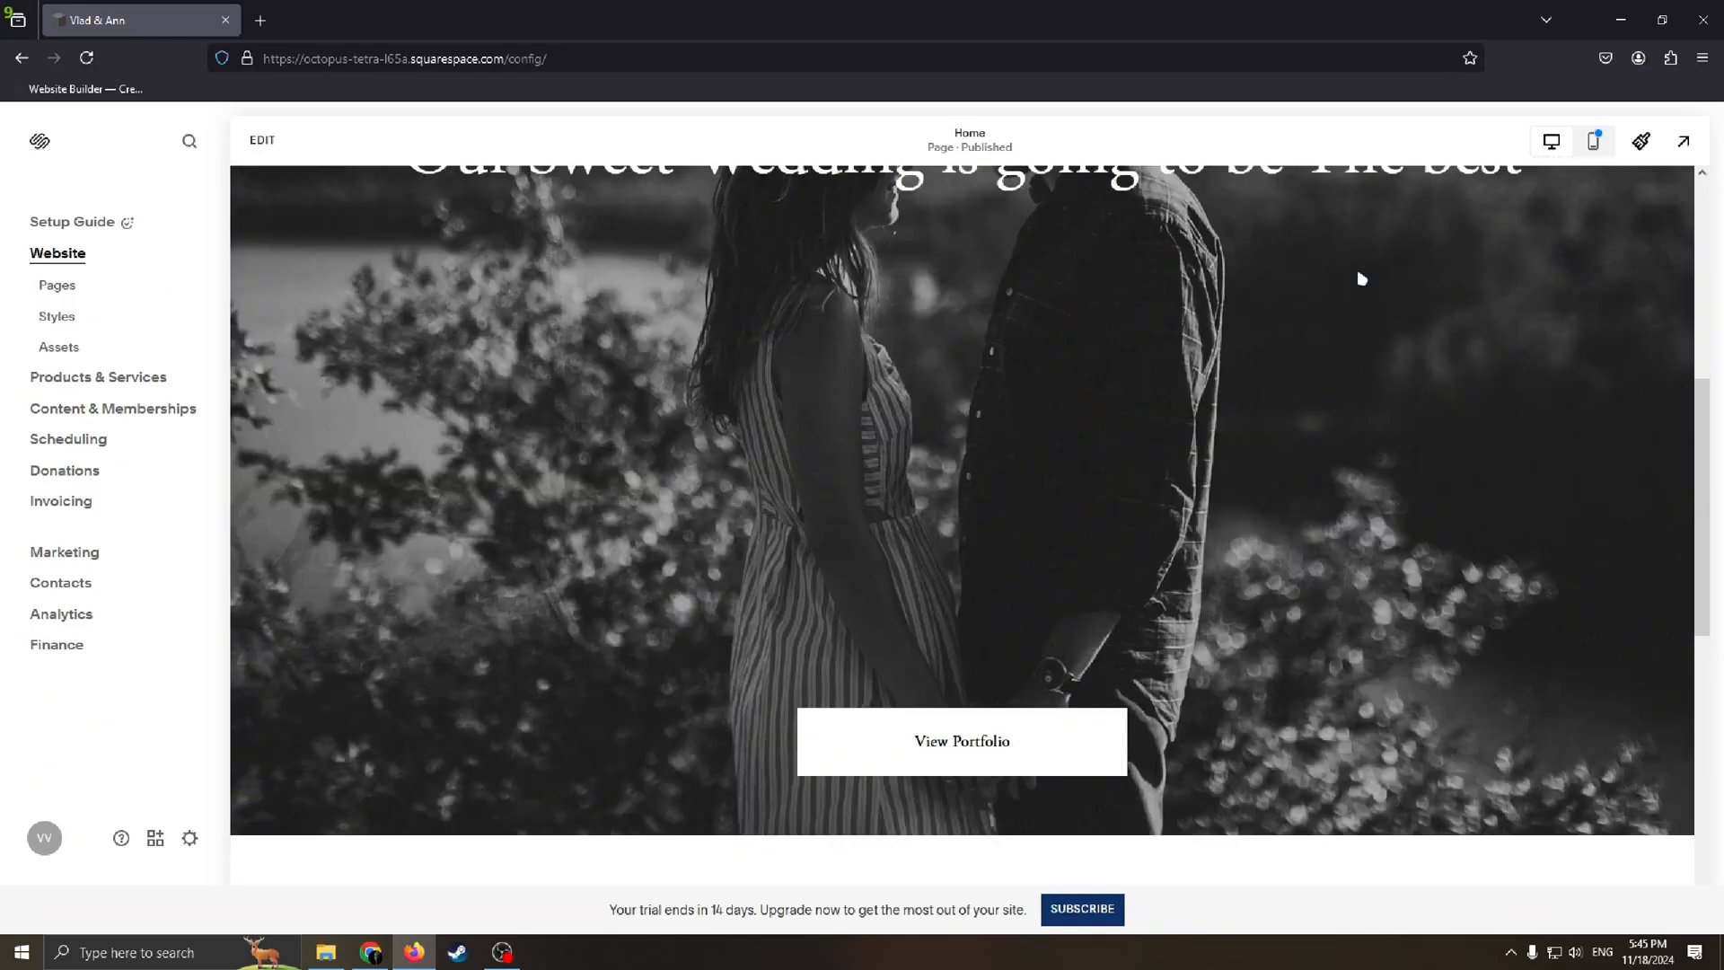
pyautogui.scroll(5, 902, 360)
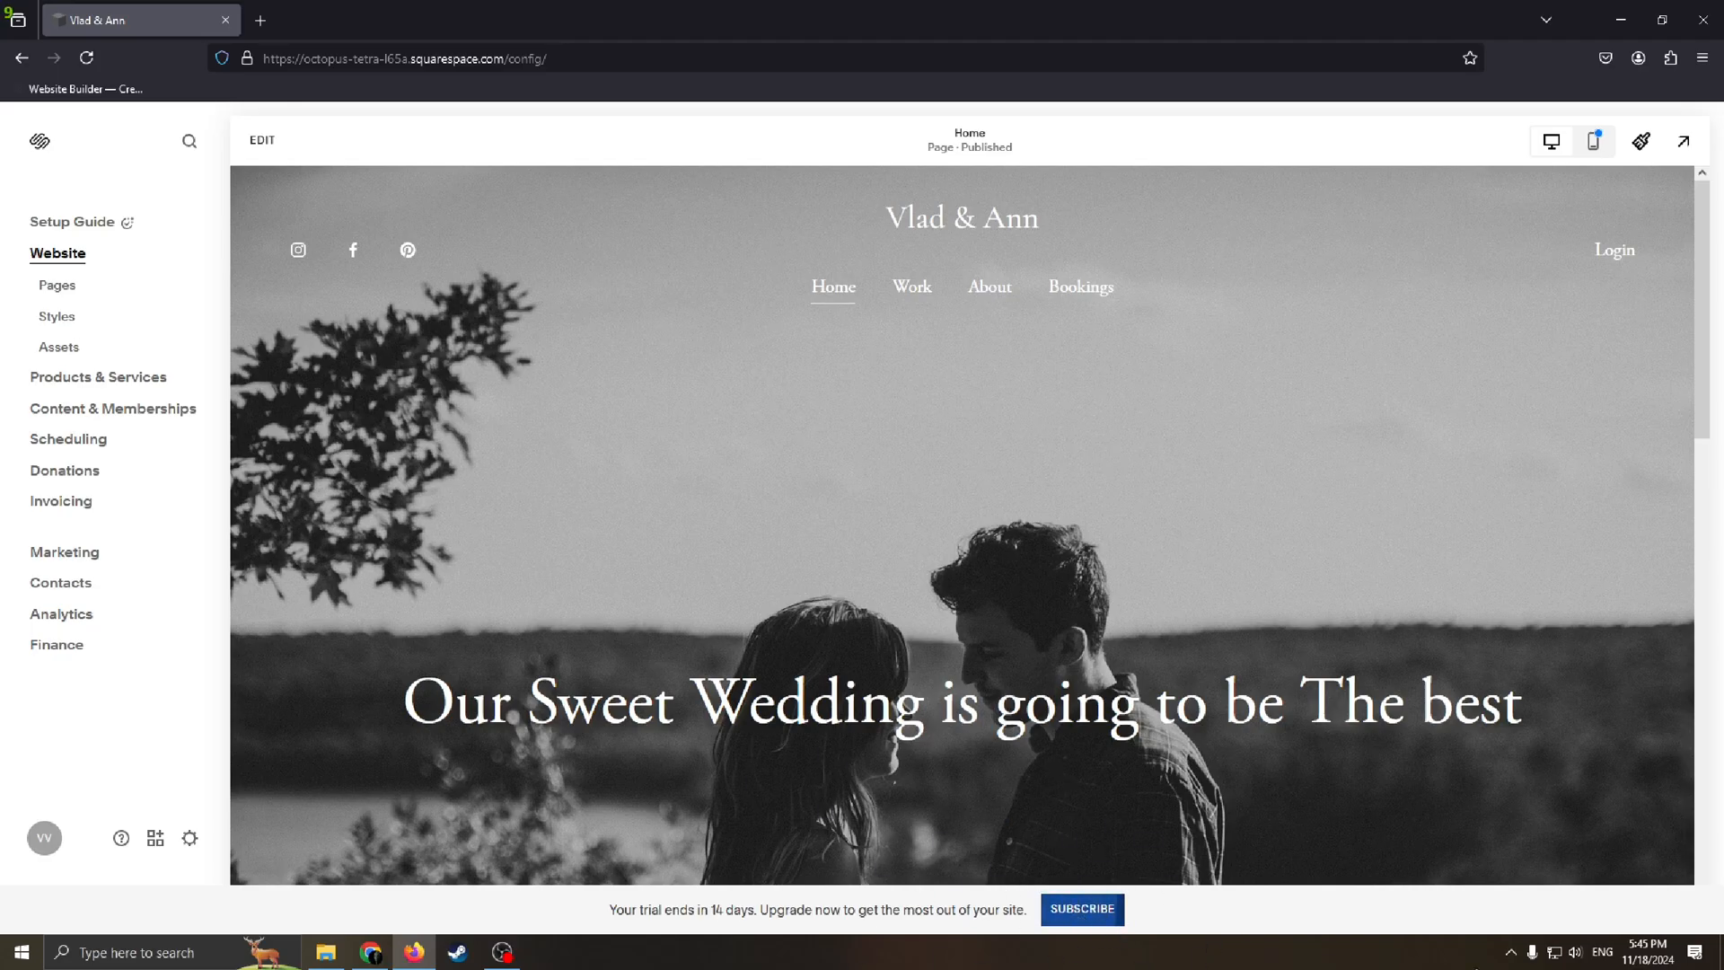
pyautogui.click(1082, 909)
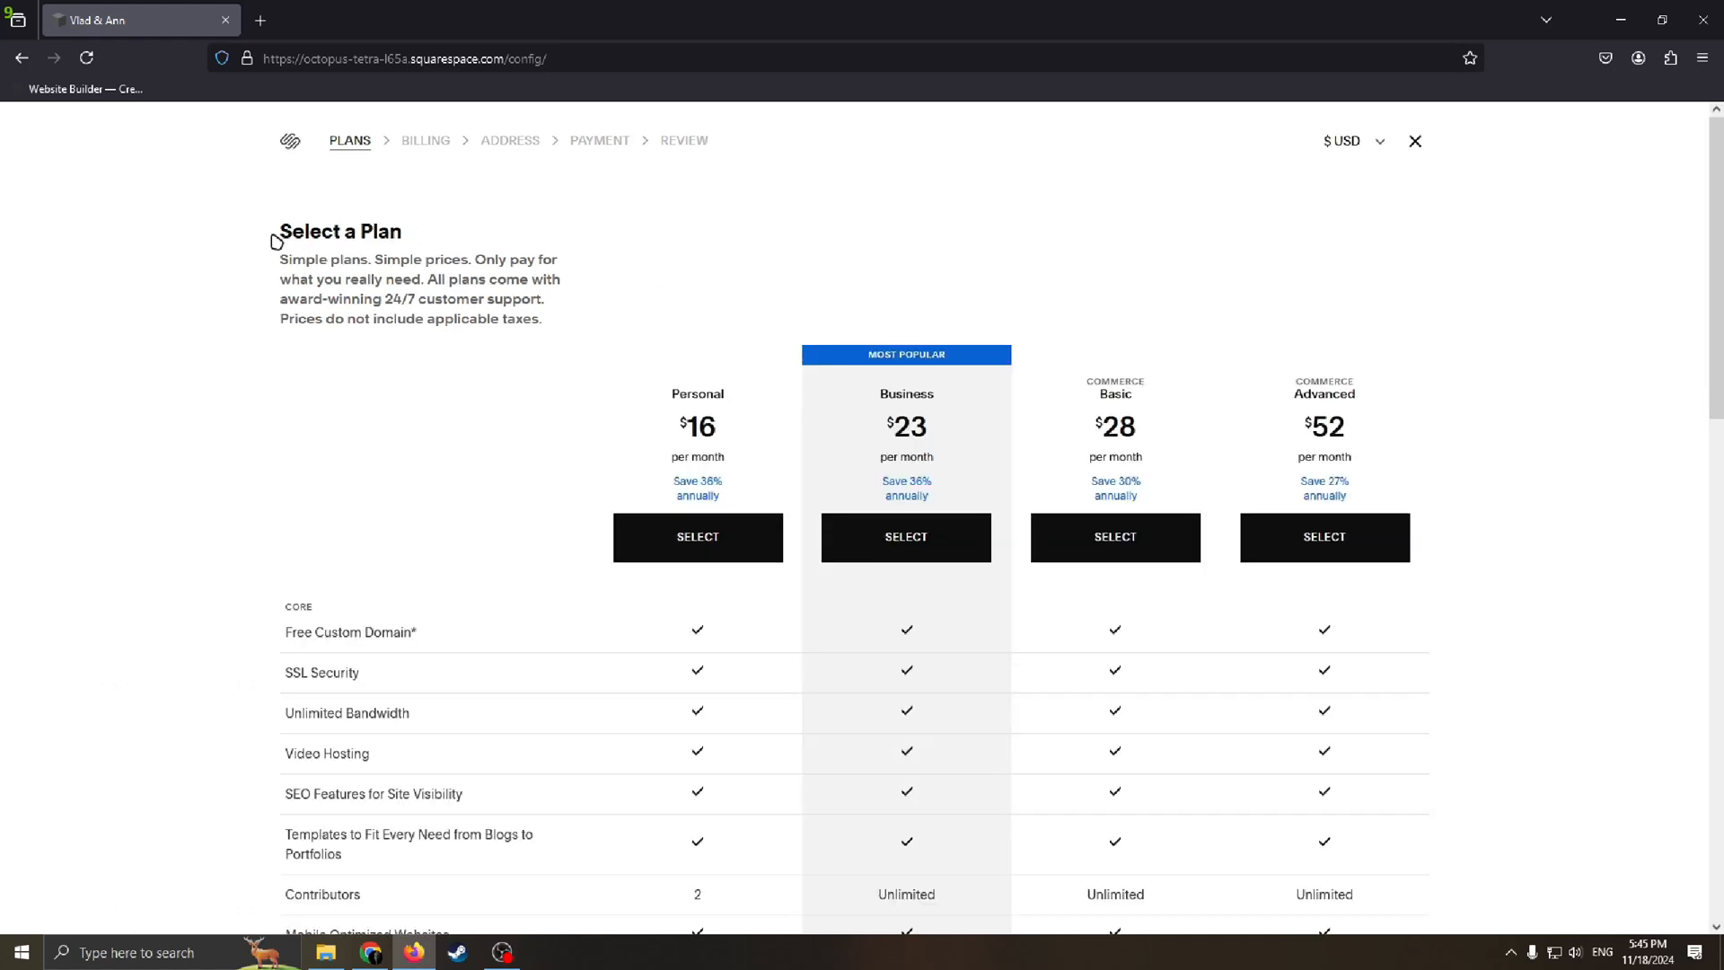
pyautogui.moveTo(278, 237); pyautogui.dragTo(453, 229)
pyautogui.click(453, 241)
pyautogui.moveTo(676, 391); pyautogui.dragTo(1370, 395)
pyautogui.click(720, 391)
pyautogui.click(994, 357)
pyautogui.moveTo(945, 398); pyautogui.dragTo(838, 391)
pyautogui.moveTo(979, 366); pyautogui.dragTo(822, 347)
pyautogui.moveTo(933, 420); pyautogui.dragTo(882, 426)
pyautogui.click(666, 419)
# Compare the core and commerce features included in each subscription plan
pyautogui.scroll(-8, 1167, 575)
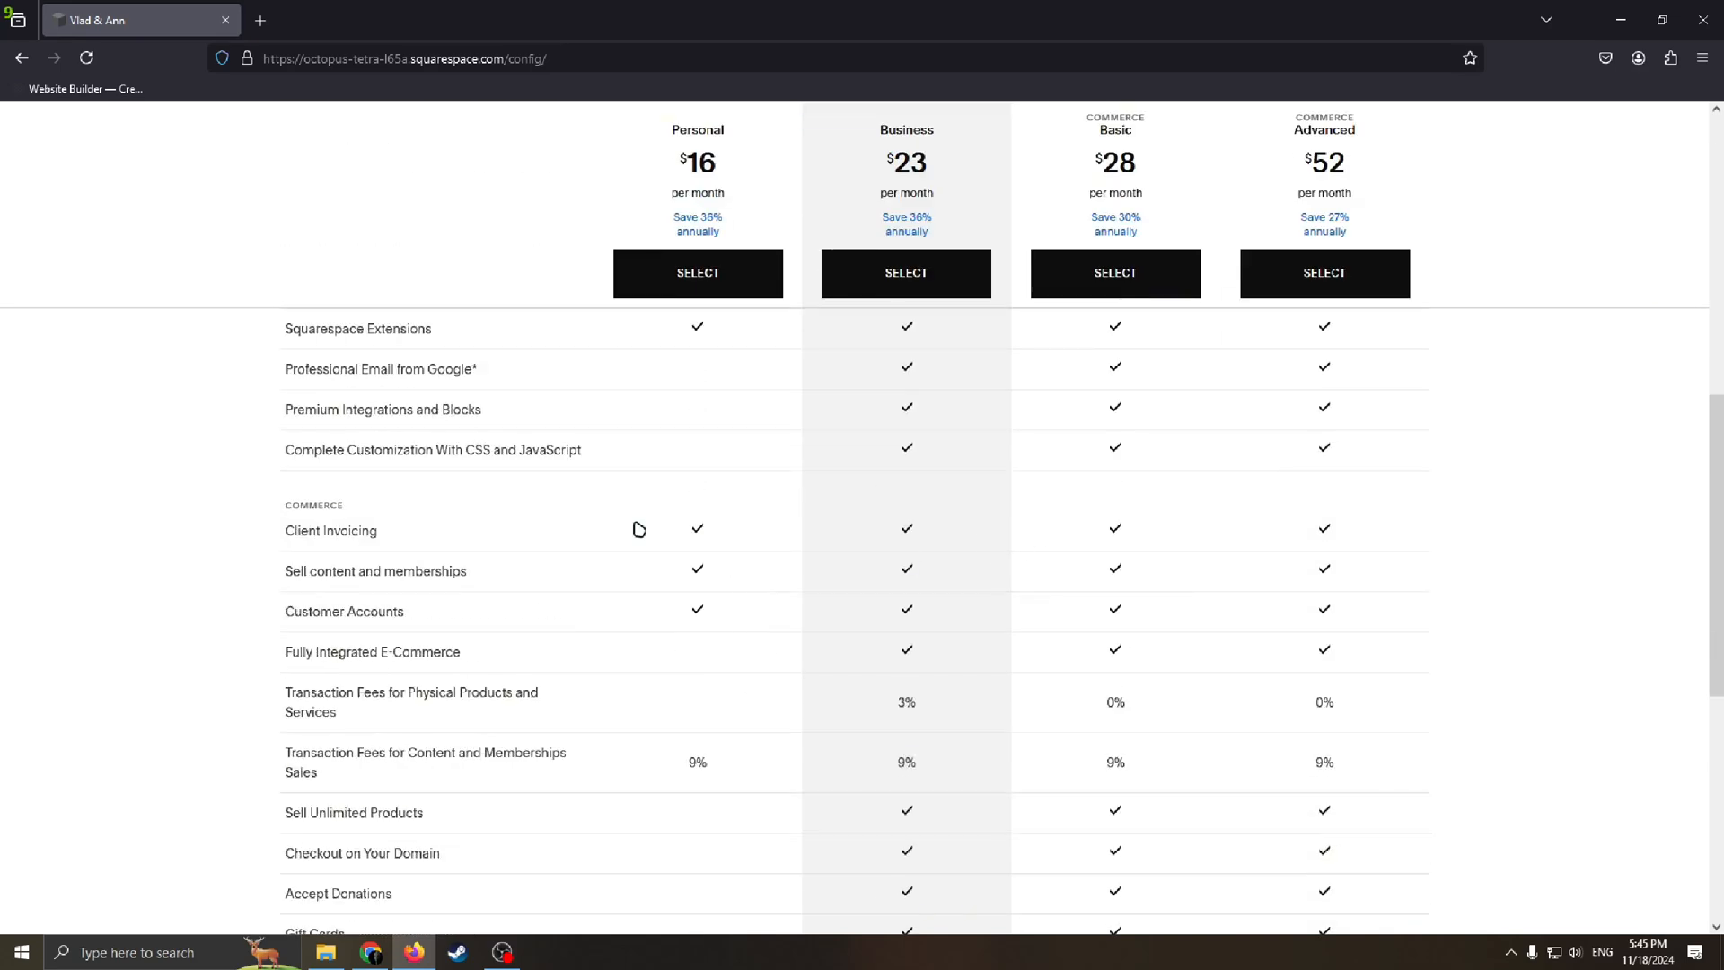
pyautogui.scroll(6, 636, 557)
pyautogui.scroll(-2, 633, 584)
pyautogui.scroll(2, 719, 557)
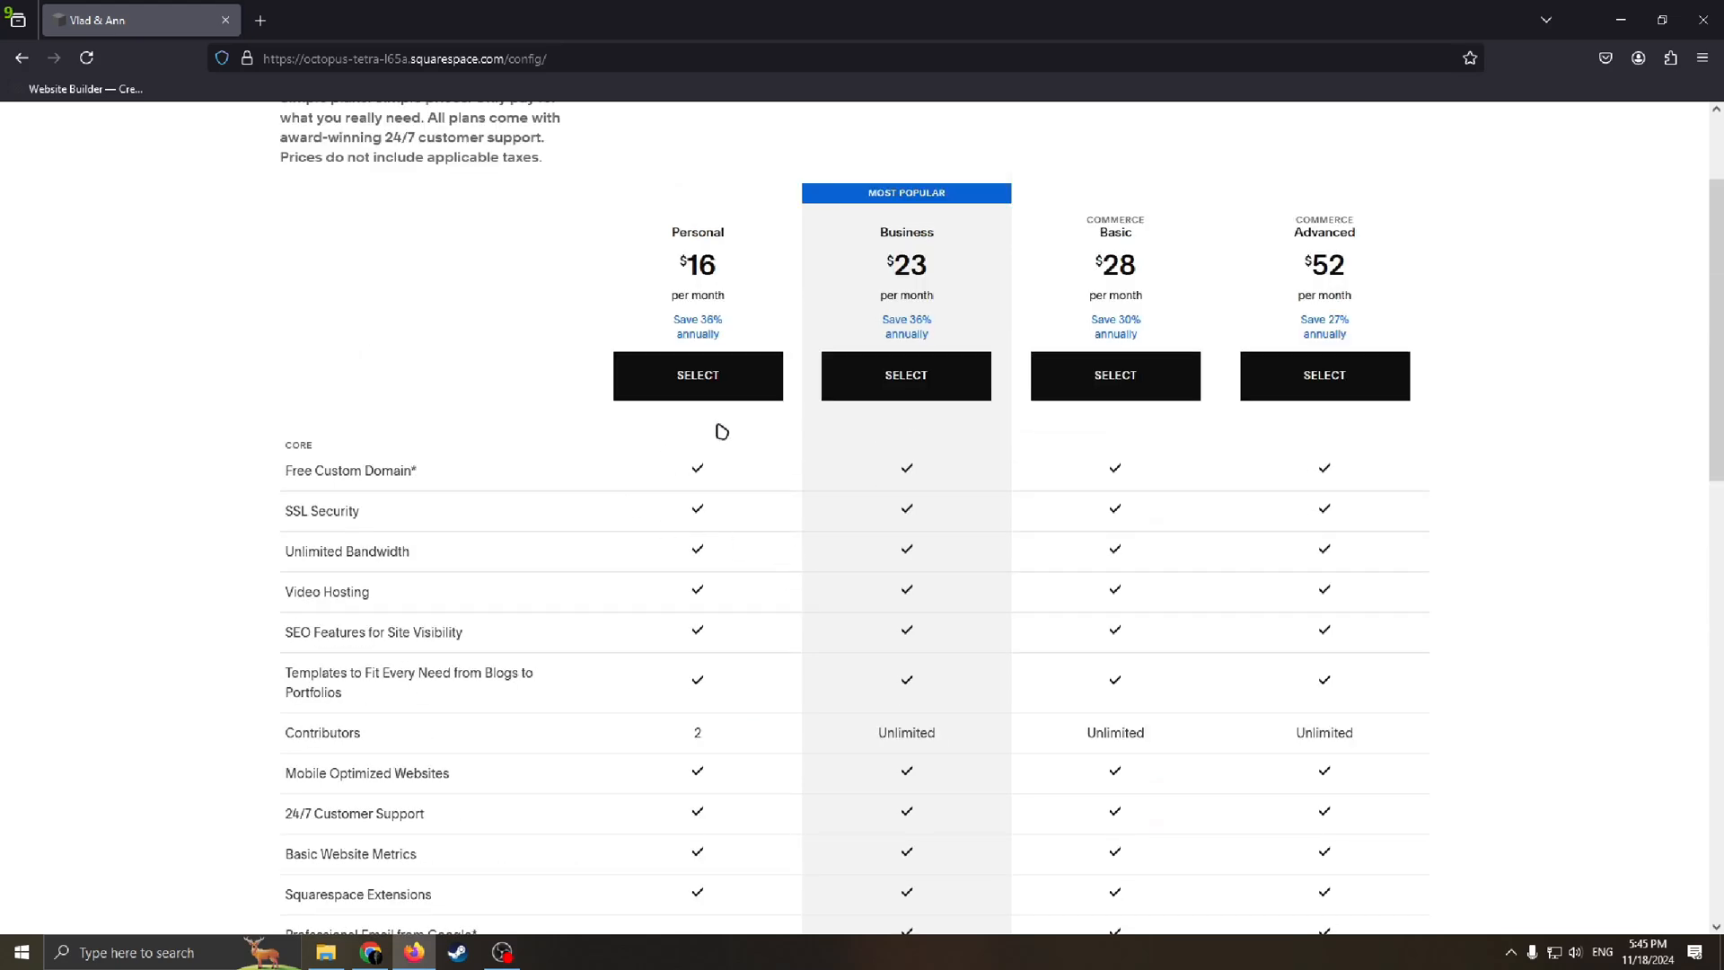
pyautogui.scroll(-4, 835, 629)
pyautogui.scroll(-4, 1042, 556)
pyautogui.scroll(8, 1033, 539)
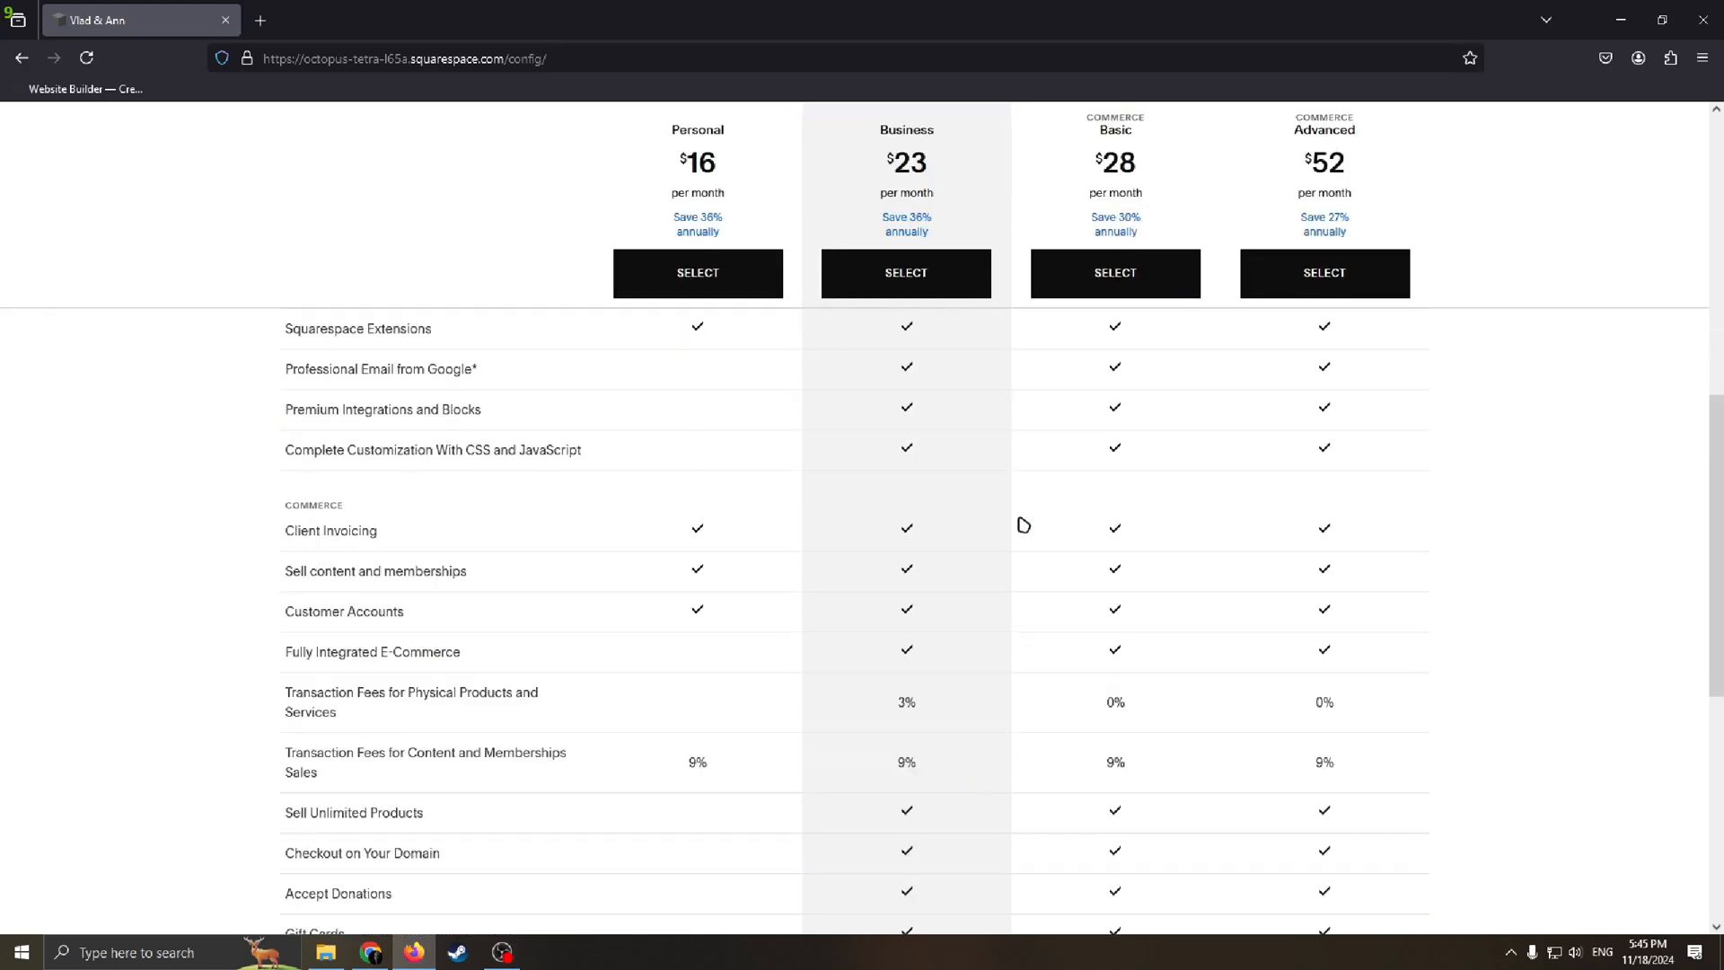